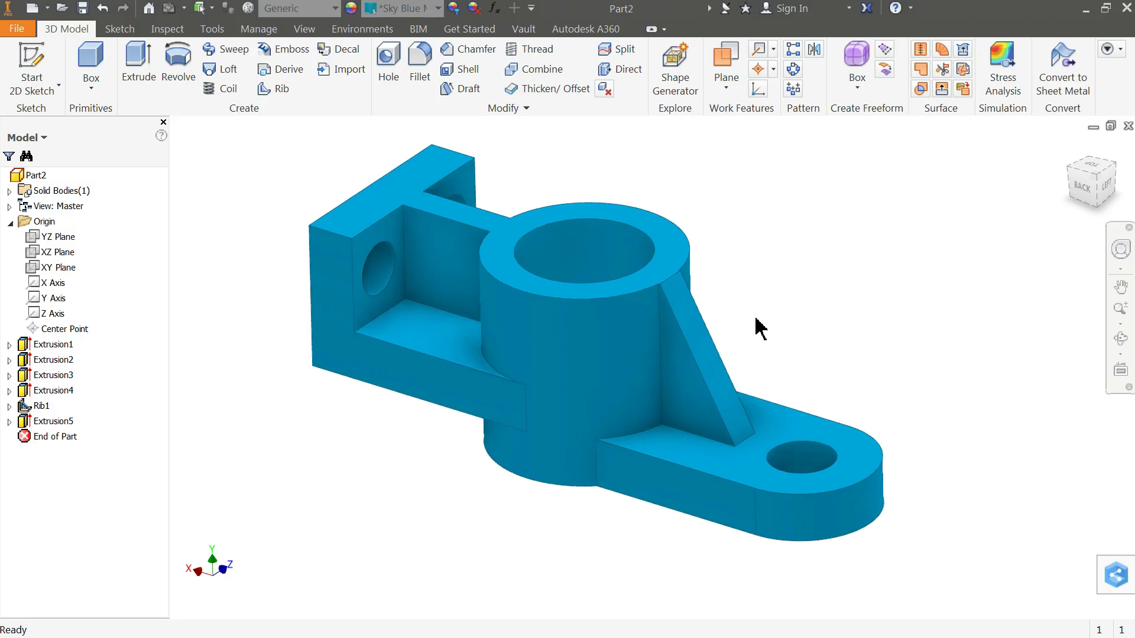
# - Orbit the finished sky-blue bracket to view it from another side
pyautogui.moveTo(833, 352)
pyautogui.keyDown('shift'); pyautogui.mouseDown(button='middle')
pyautogui.moveTo(834, 337)
pyautogui.moveTo(733, 319)
pyautogui.moveTo(651, 335)
pyautogui.moveTo(591, 279)
pyautogui.moveTo(606, 317)
pyautogui.moveTo(858, 324)
pyautogui.moveTo(897, 239)
pyautogui.moveTo(869, 307)
pyautogui.moveTo(812, 322)
pyautogui.moveTo(851, 337)
pyautogui.moveTo(838, 320)
pyautogui.moveTo(811, 321)
pyautogui.moveTo(814, 339)
pyautogui.moveTo(841, 325)
pyautogui.moveTo(828, 339)
pyautogui.moveTo(839, 327)
pyautogui.moveTo(838, 341)
pyautogui.mouseUp(button='middle'); pyautogui.keyUp('shift')
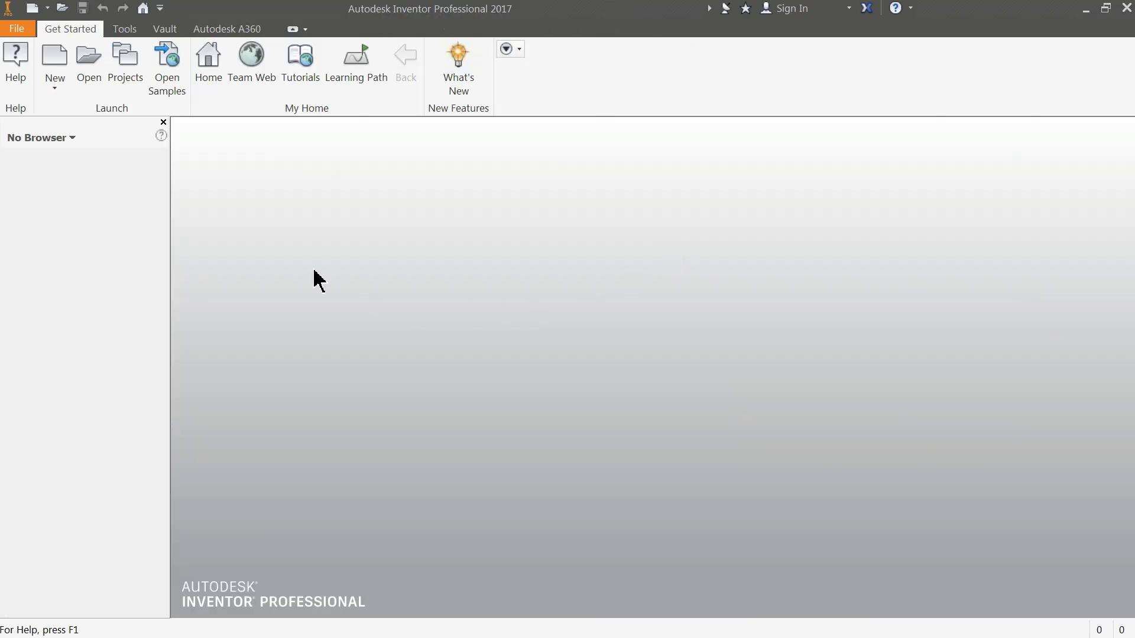
# - Create a new part from the Metric Standard (mm).ipt template
pyautogui.click(55, 63)
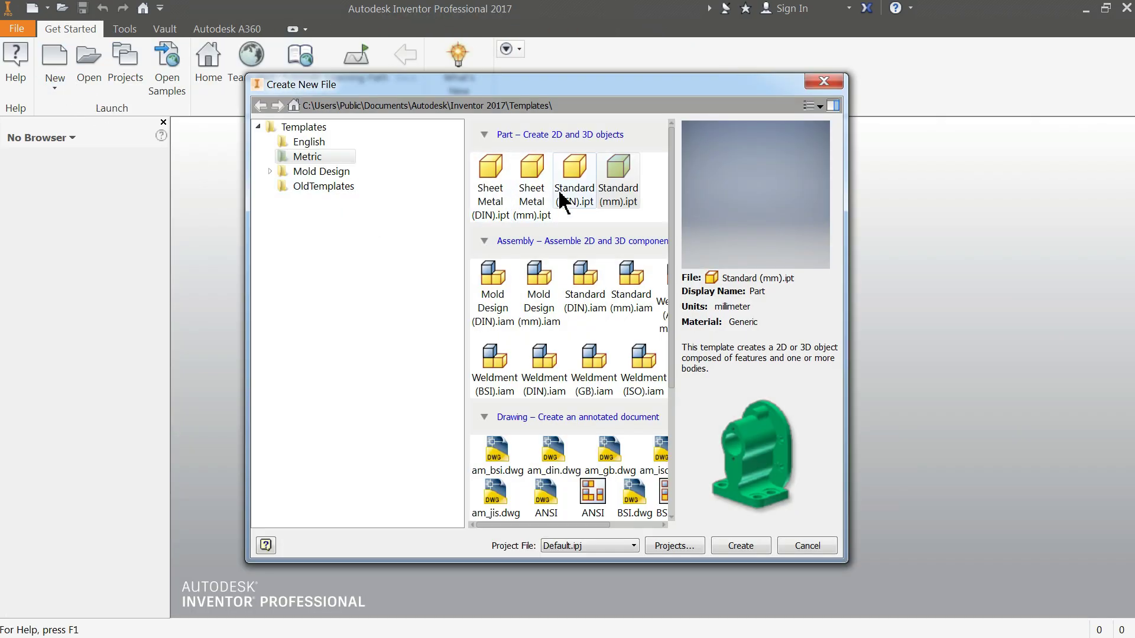
pyautogui.click(617, 178)
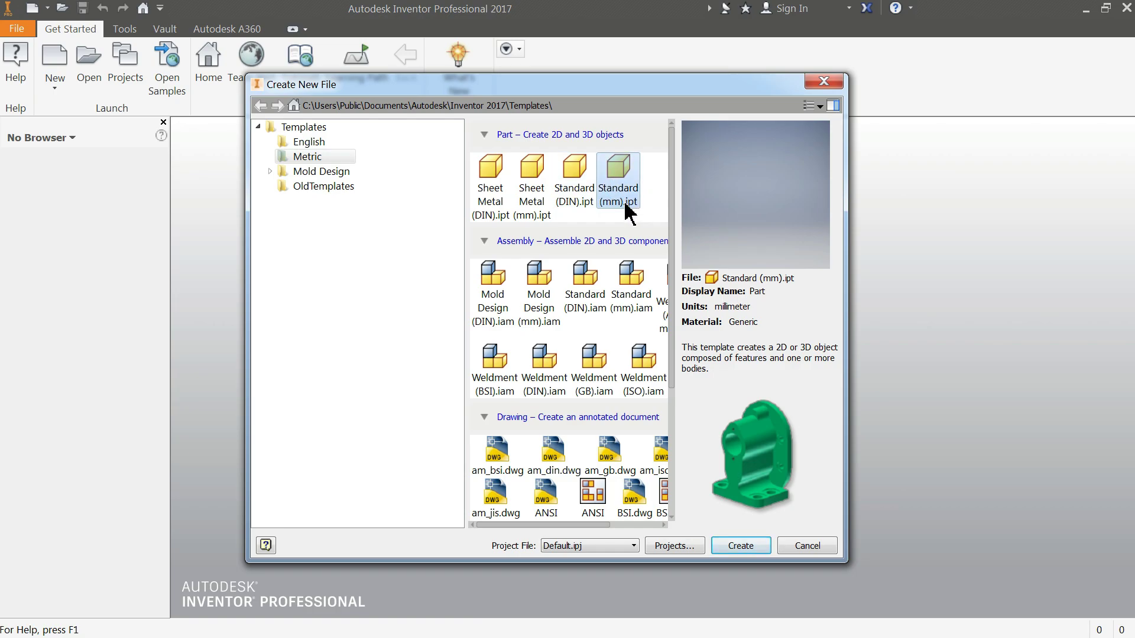
pyautogui.click(741, 546)
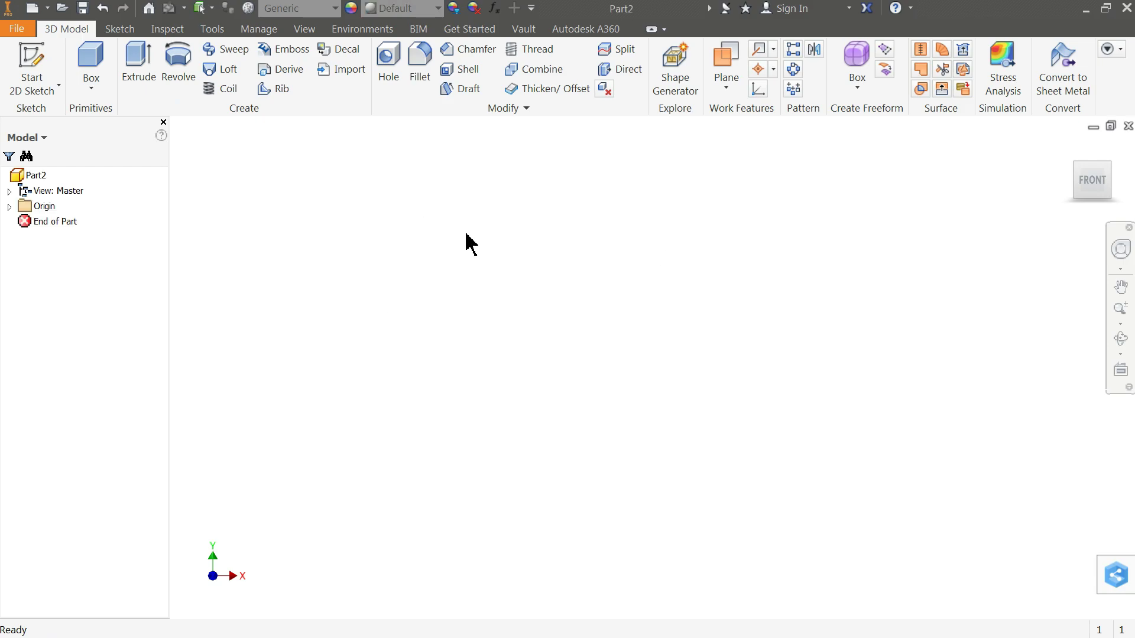
pyautogui.click(1086, 9)
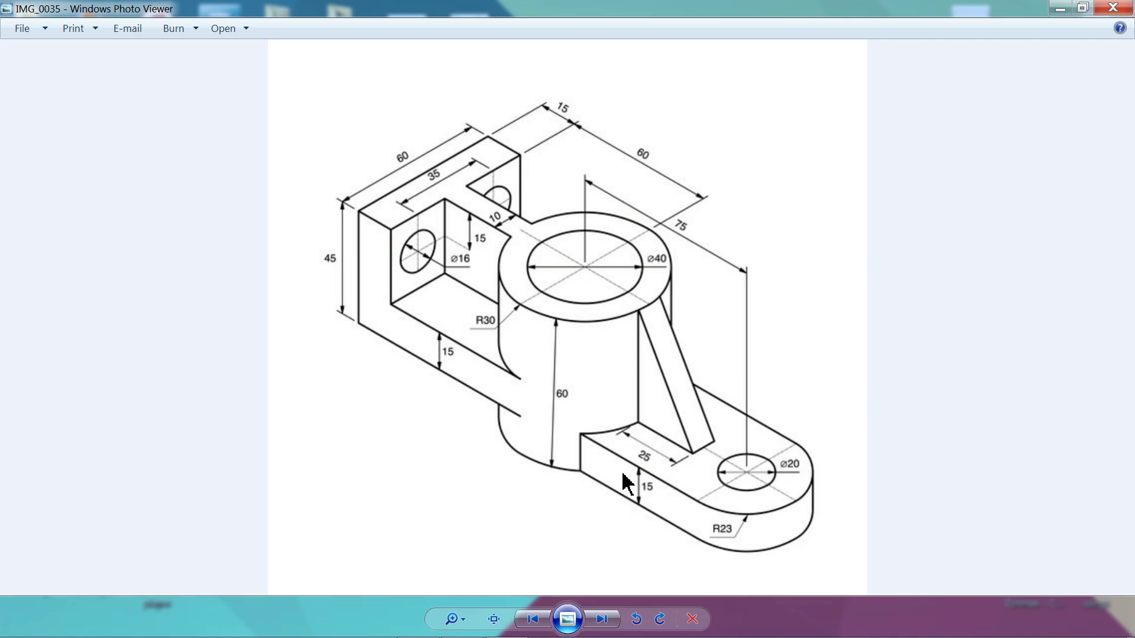
pyautogui.hotkey('alt', 'Tab')
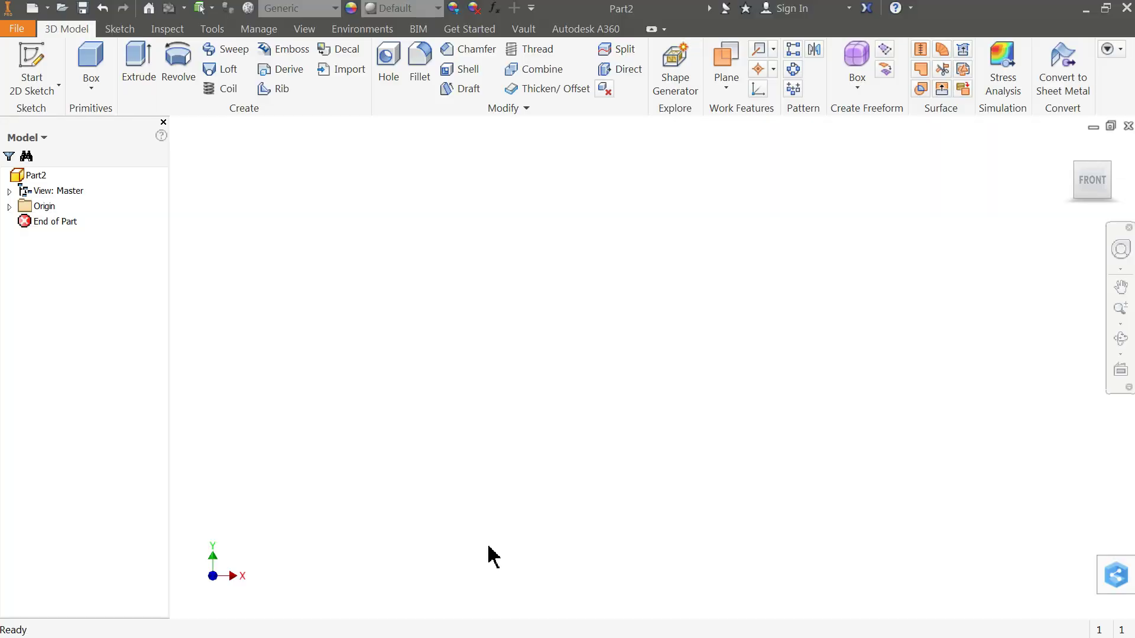
# - Sketch on the XZ plane with concentric 60 mm and 40 mm circles at the origin
pyautogui.click(36, 65)
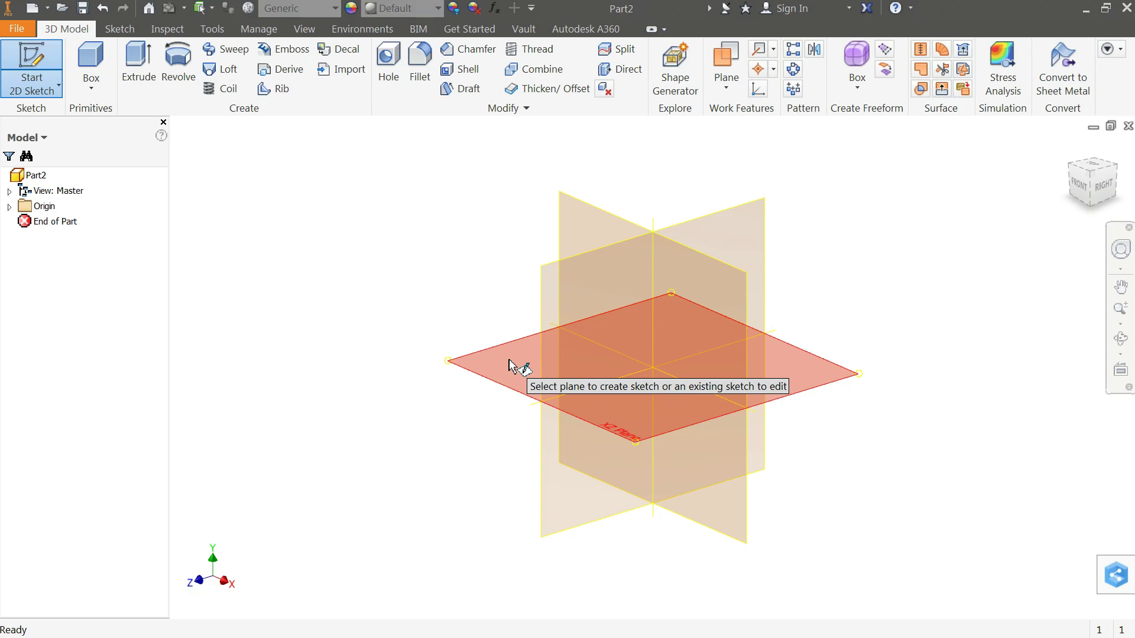
pyautogui.click(509, 362)
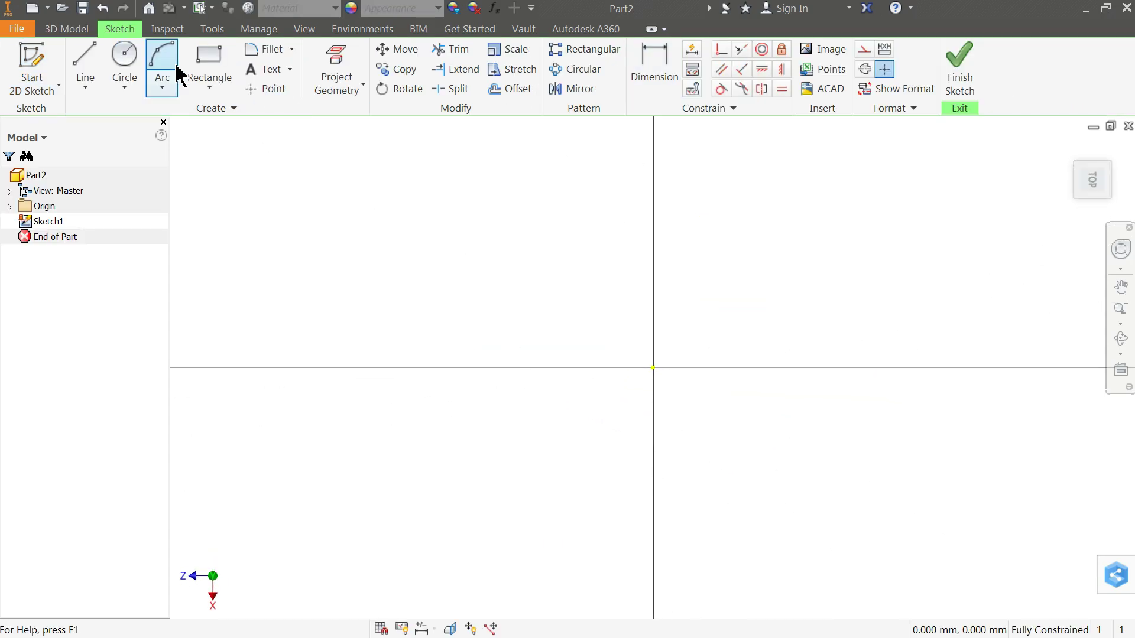
pyautogui.click(123, 55)
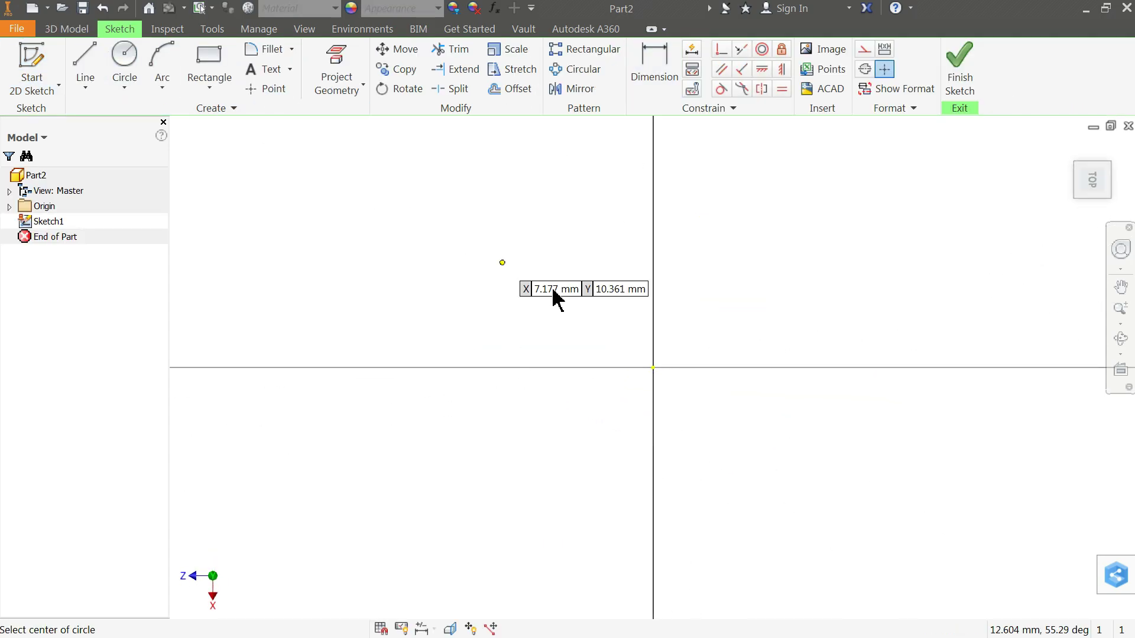
pyautogui.click(653, 367)
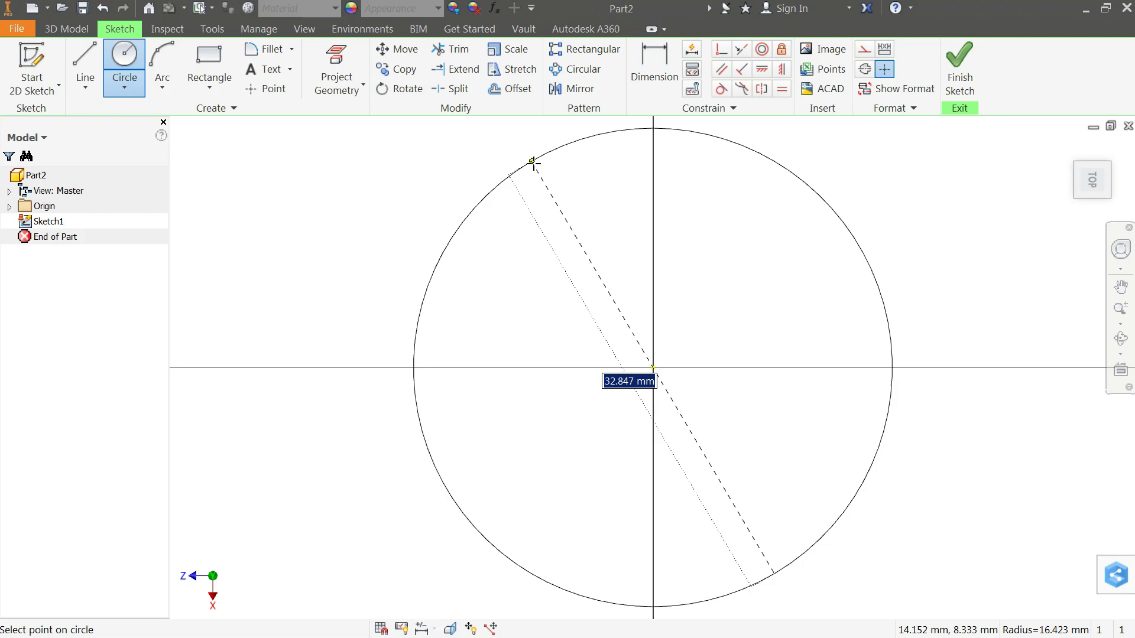
pyautogui.write('60')
pyautogui.press('Return')
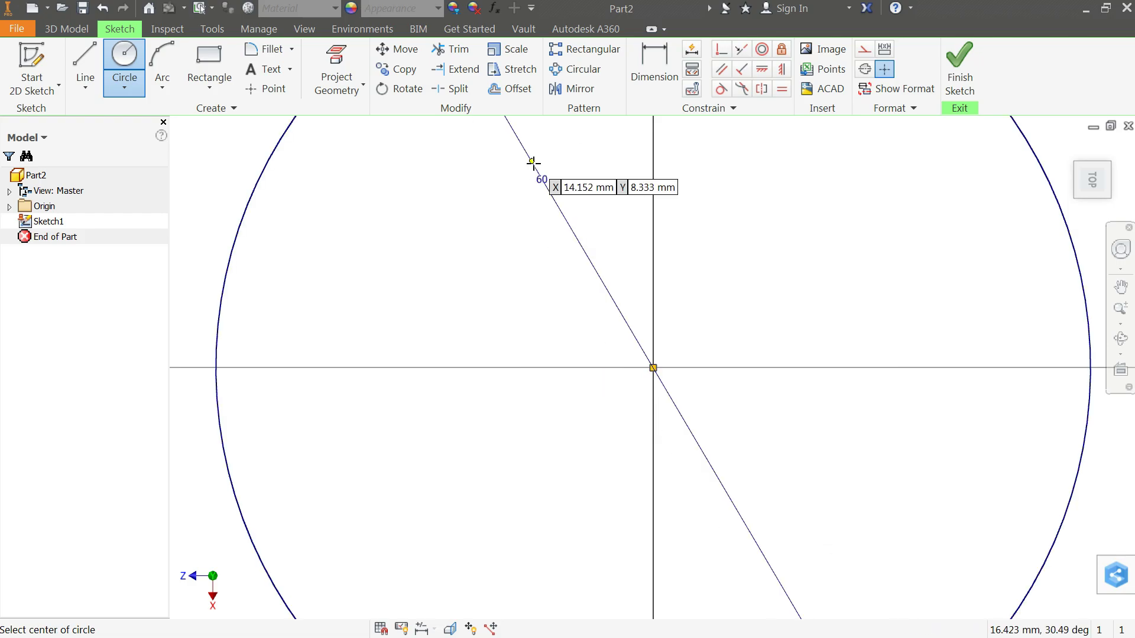
pyautogui.click(653, 368)
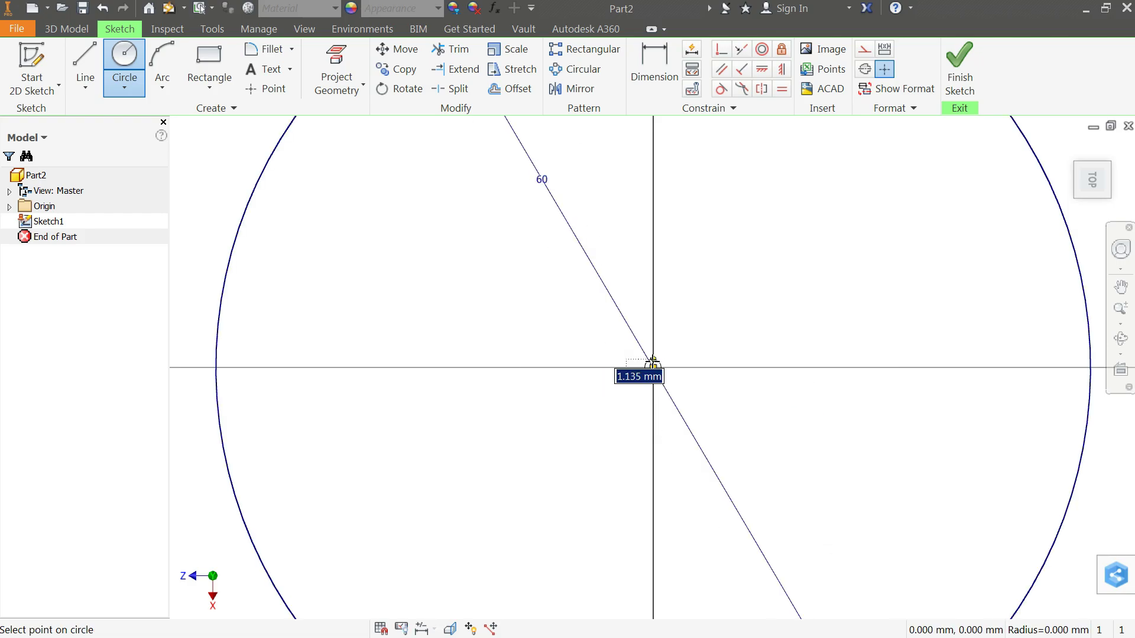
pyautogui.write('4')
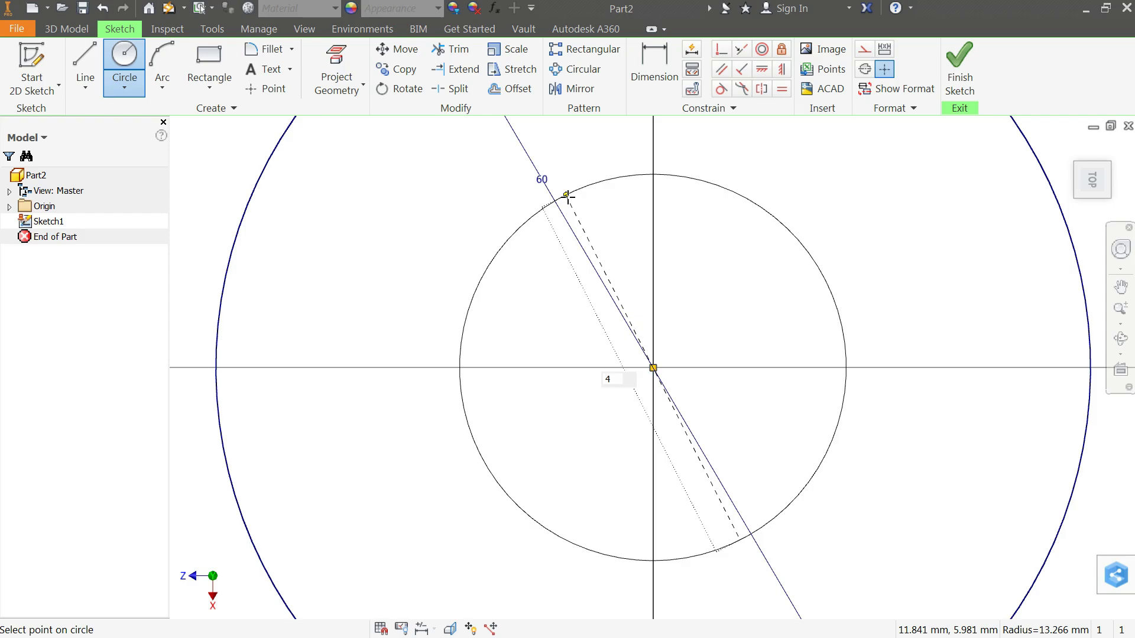
pyautogui.write('0')
pyautogui.press('Return')
# - Stop drawing circles and finish Sketch1
pyautogui.scroll(-5, 577, 276)
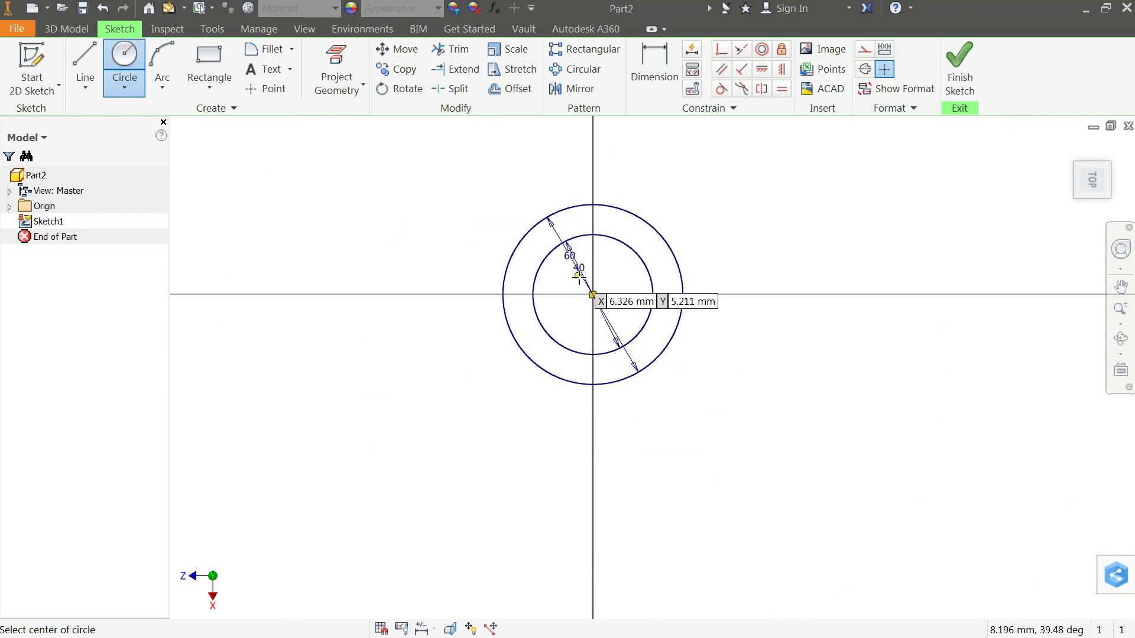
pyautogui.rightClick(464, 235)
pyautogui.click(507, 244)
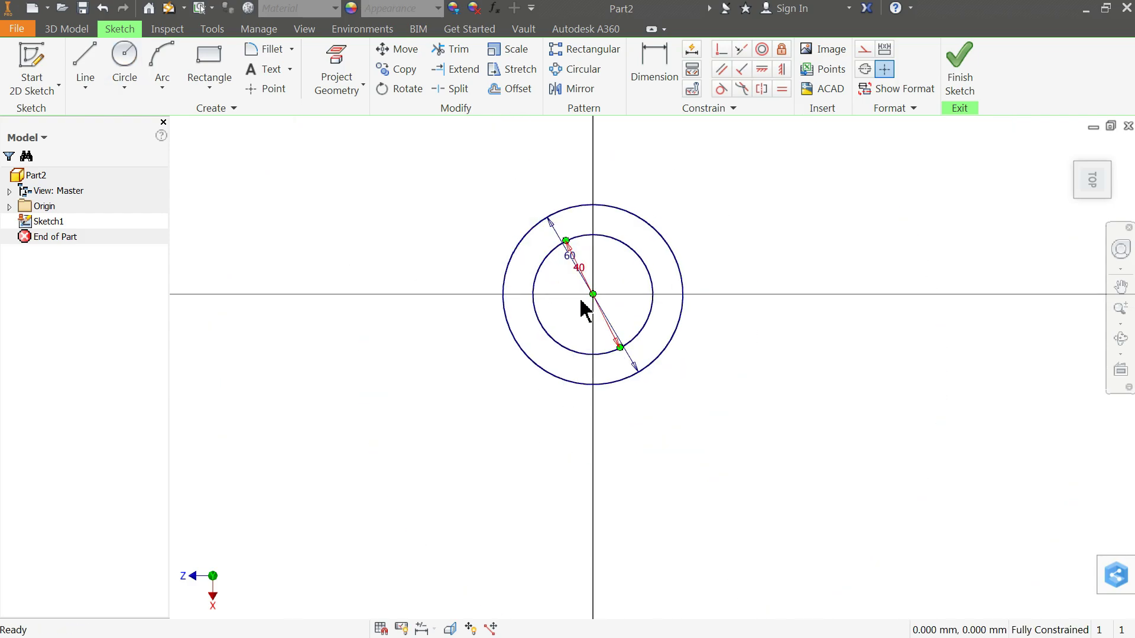
pyautogui.click(963, 82)
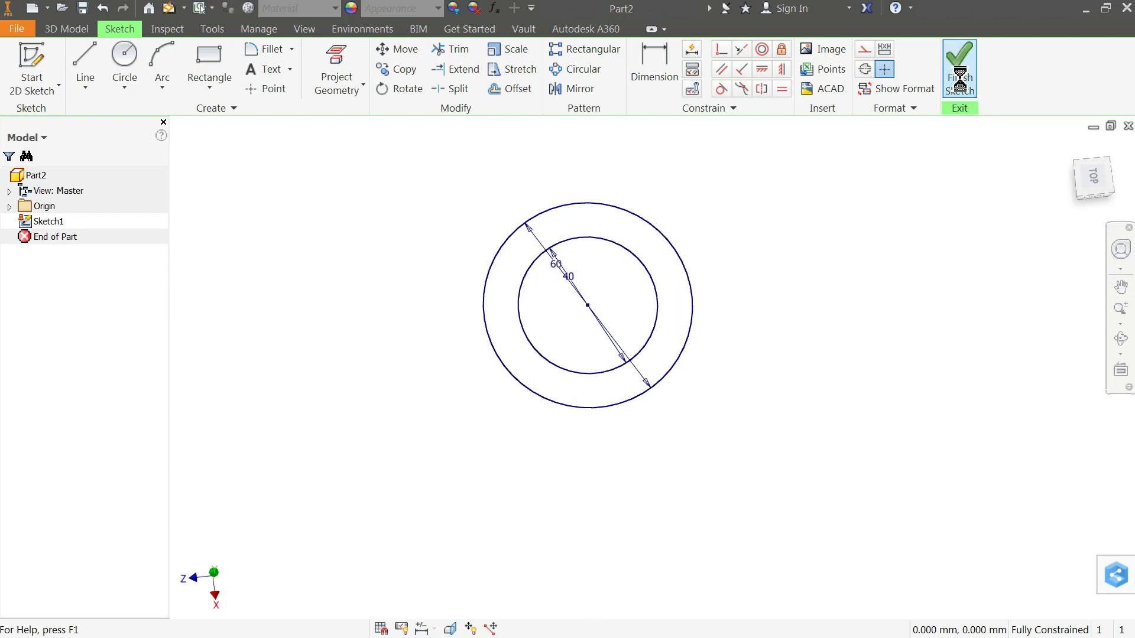
# - Extrude the ring between the 60 and 40 mm circles by 60 mm
pyautogui.click(139, 65)
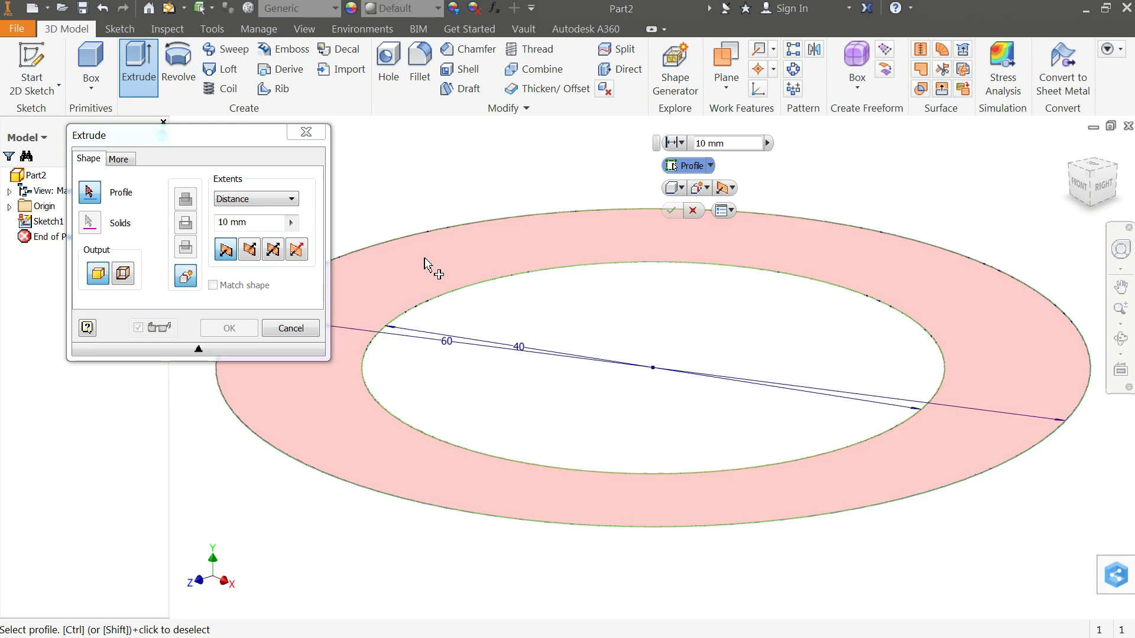
pyautogui.click(412, 270)
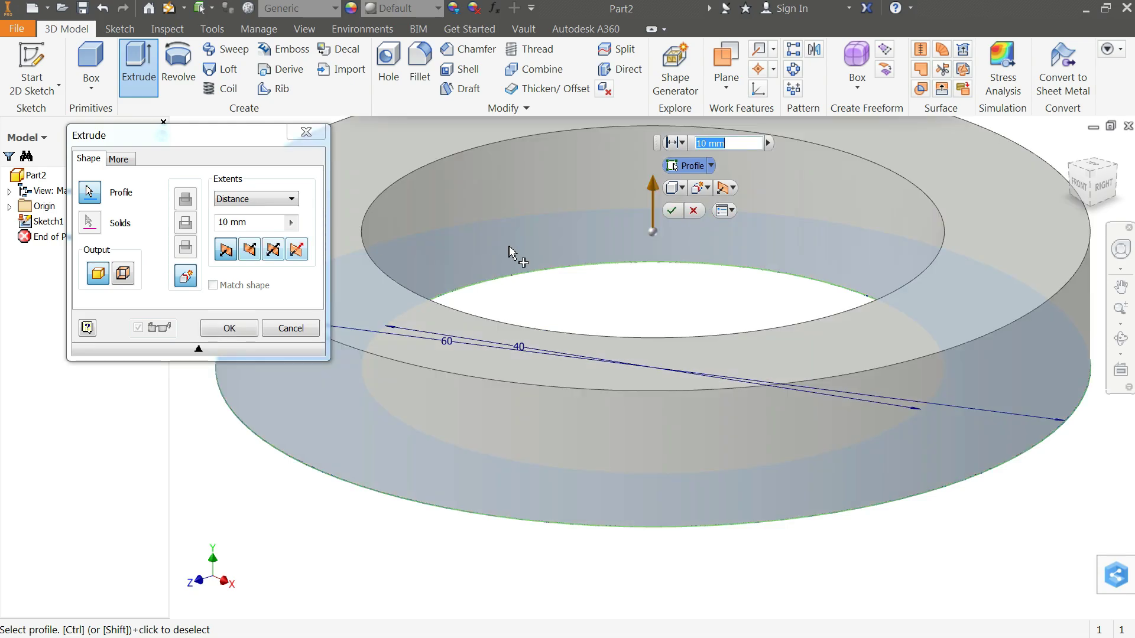
pyautogui.scroll(-5, 510, 255)
pyautogui.doubleClick(220, 223)
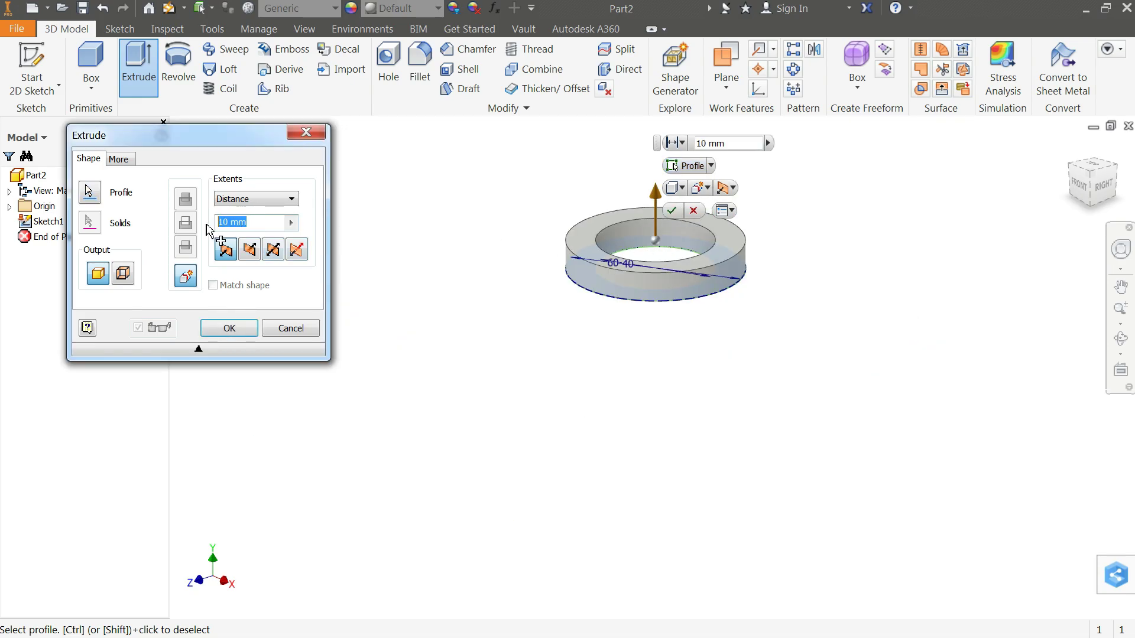
pyautogui.write('60')
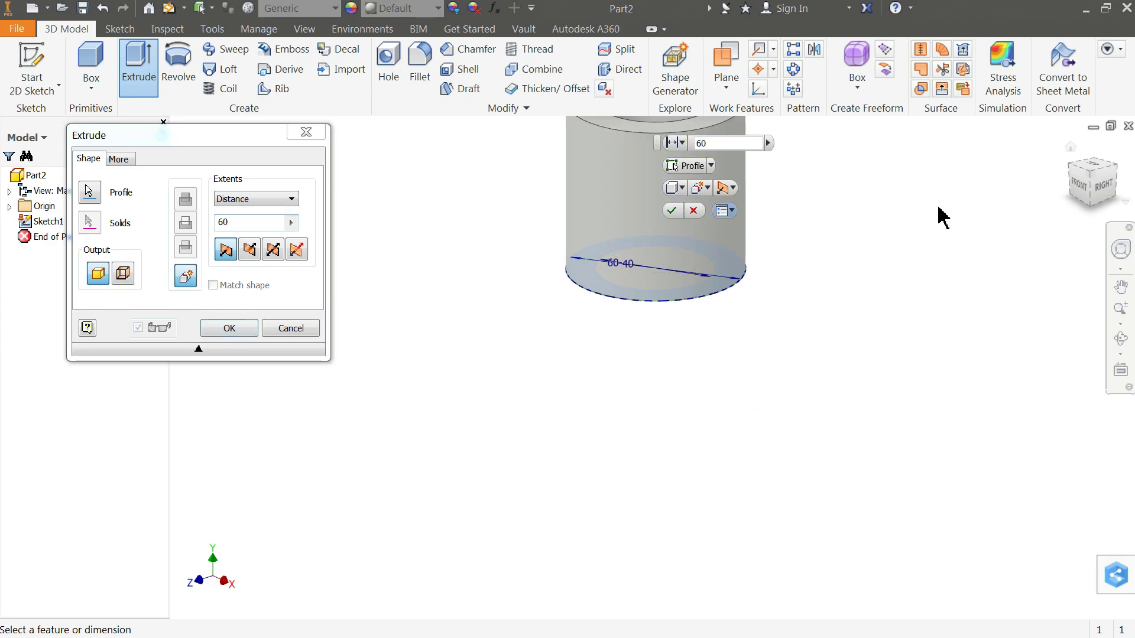
pyautogui.click(1070, 154)
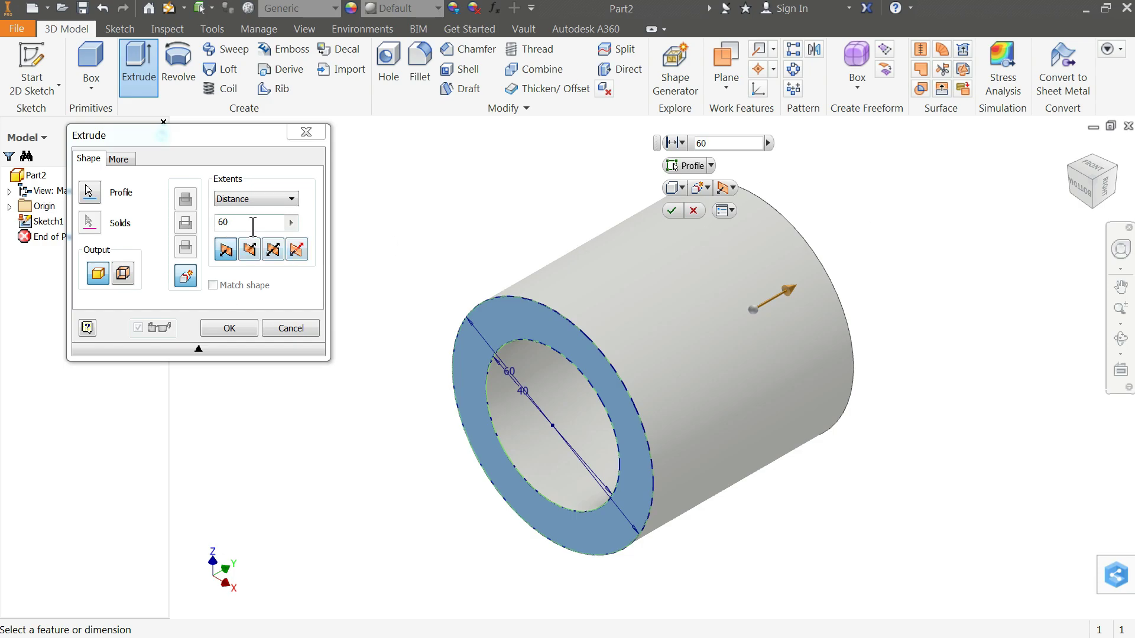
pyautogui.click(229, 331)
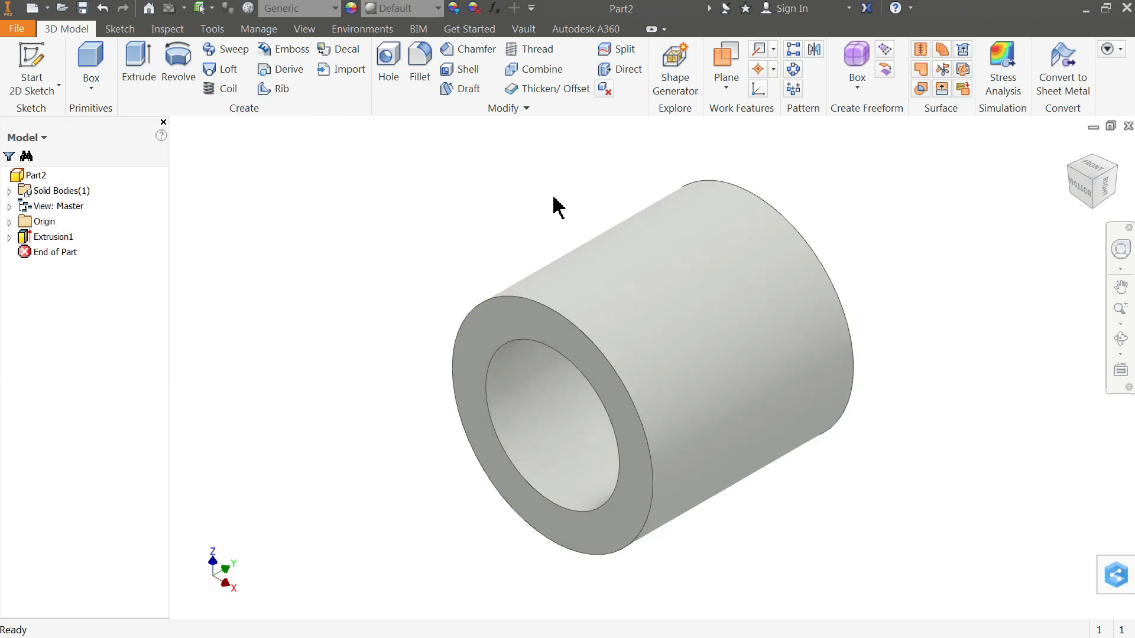
# - Apply Sky Blue Medium to the hollow cylinder from the Quick Access appearance list
pyautogui.moveTo(552, 207); pyautogui.dragTo(258, 187, button='middle')
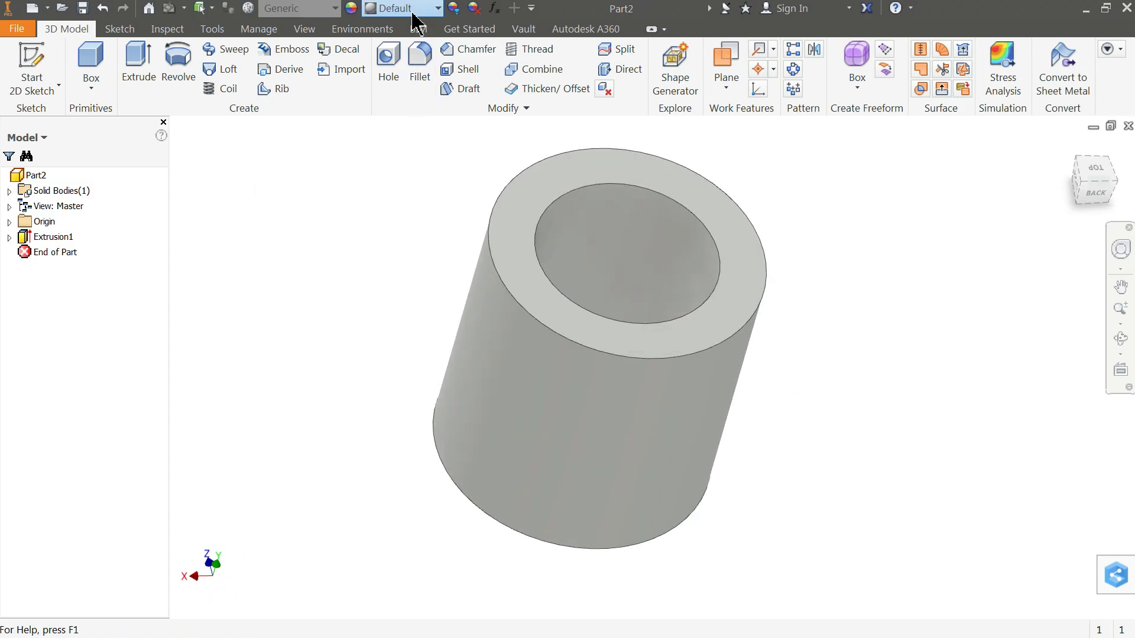
pyautogui.click(437, 9)
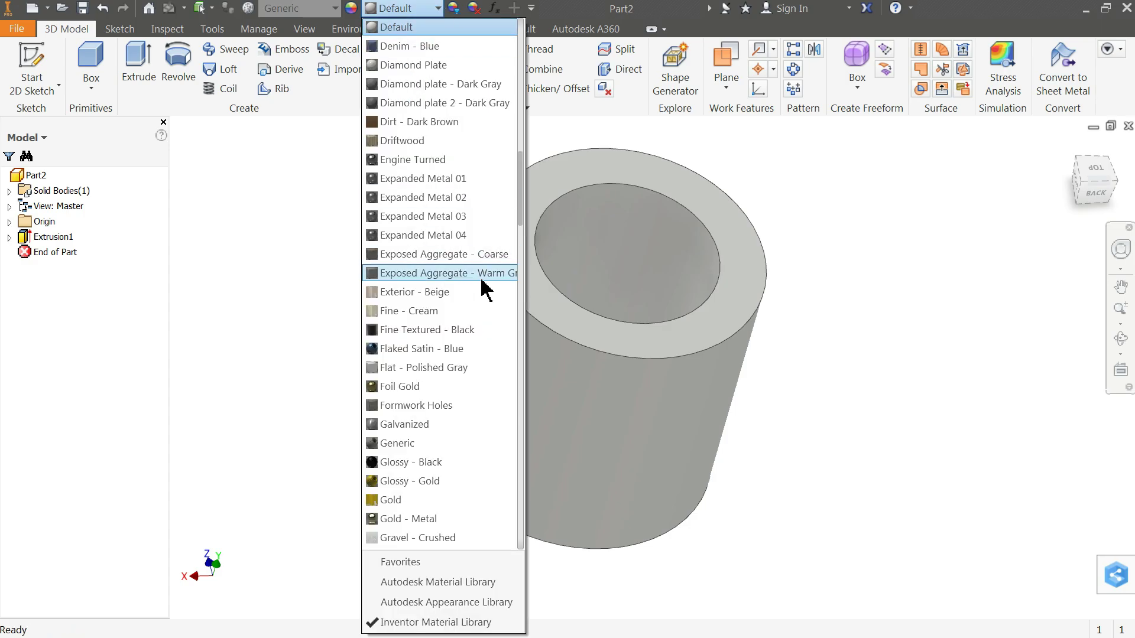
pyautogui.moveTo(521, 205); pyautogui.dragTo(506, 408)
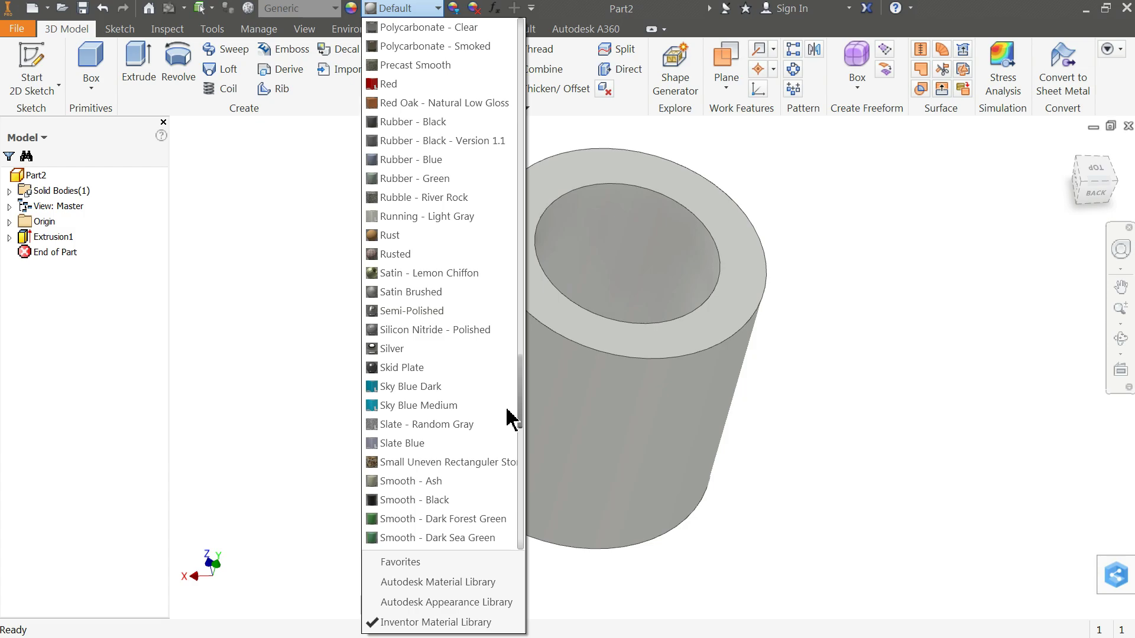
pyautogui.click(435, 405)
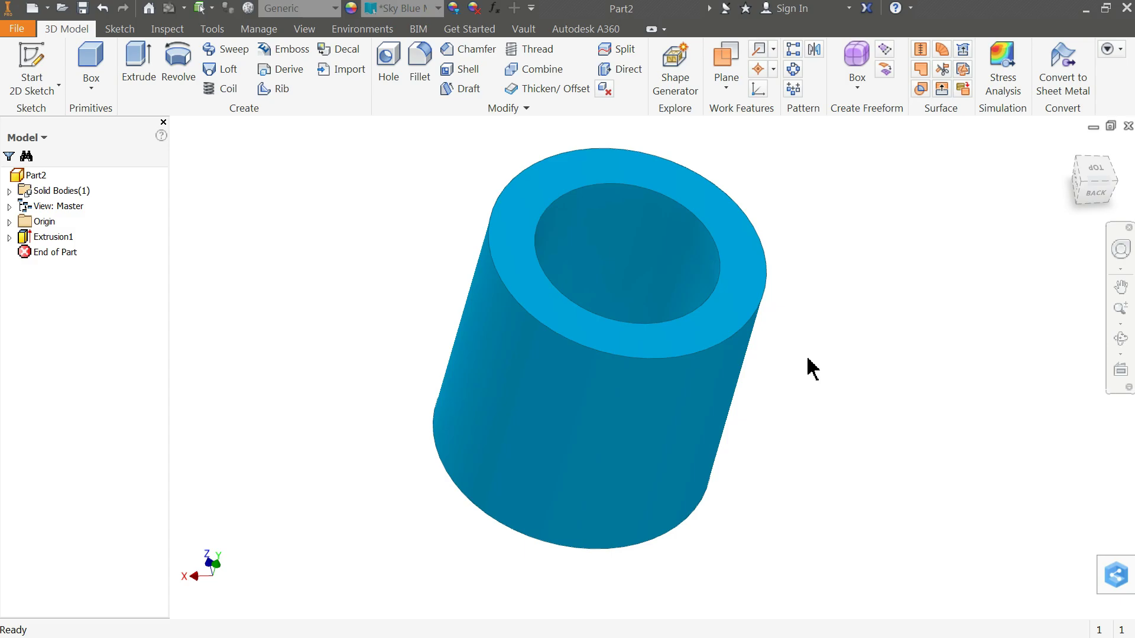
# - Start a new sketch on the cylinder's bottom face
pyautogui.keyDown('shift'); pyautogui.moveTo(811, 367); pyautogui.dragTo(702, 438, button='middle'); pyautogui.keyUp('shift')
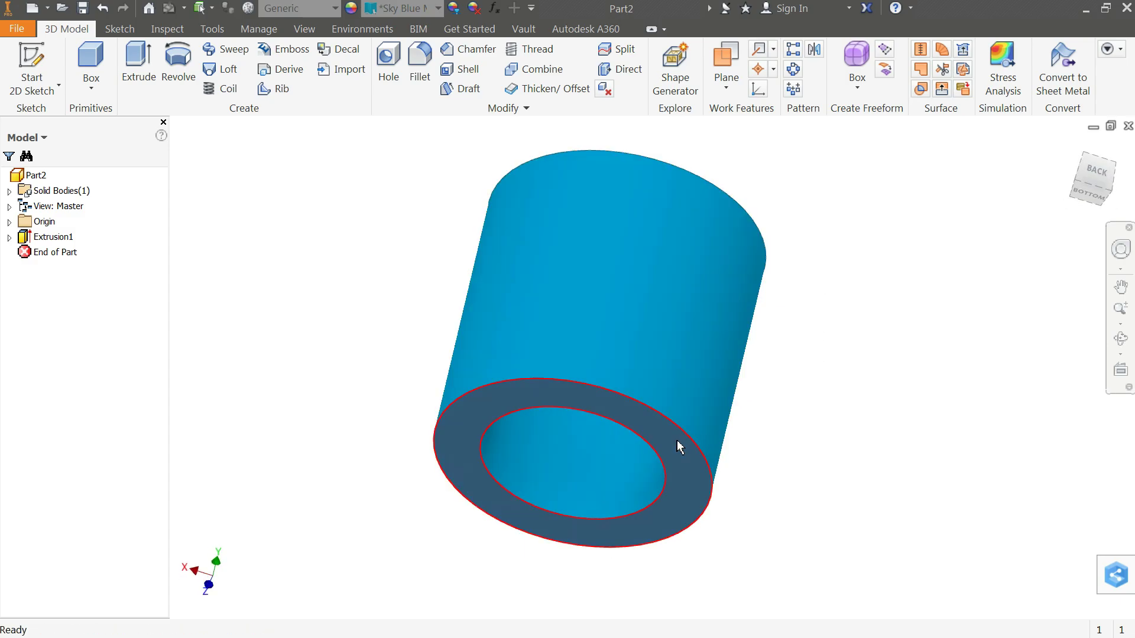
pyautogui.click(679, 448)
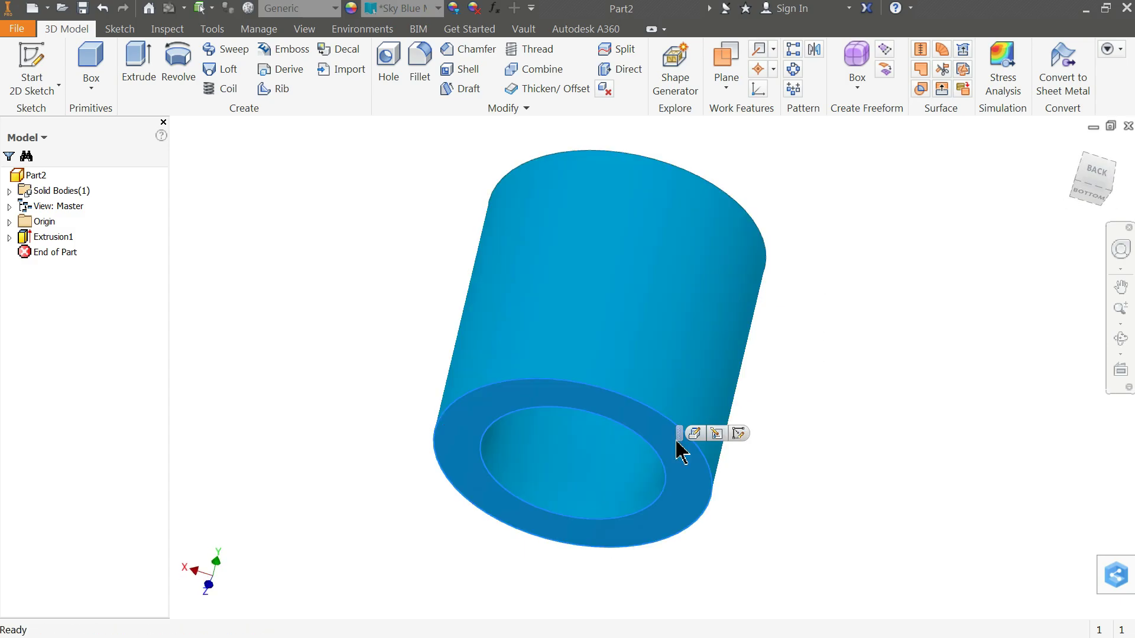
pyautogui.click(739, 434)
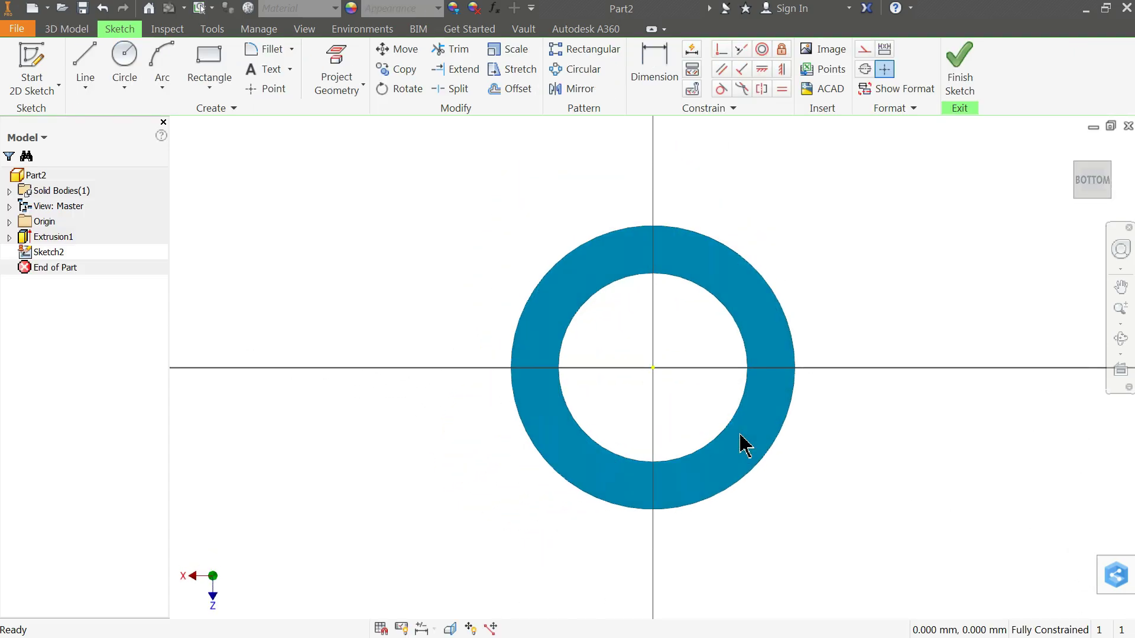
# - Draw a 46 mm circle beside the tube with a concentric 20 mm circle
pyautogui.click(129, 70)
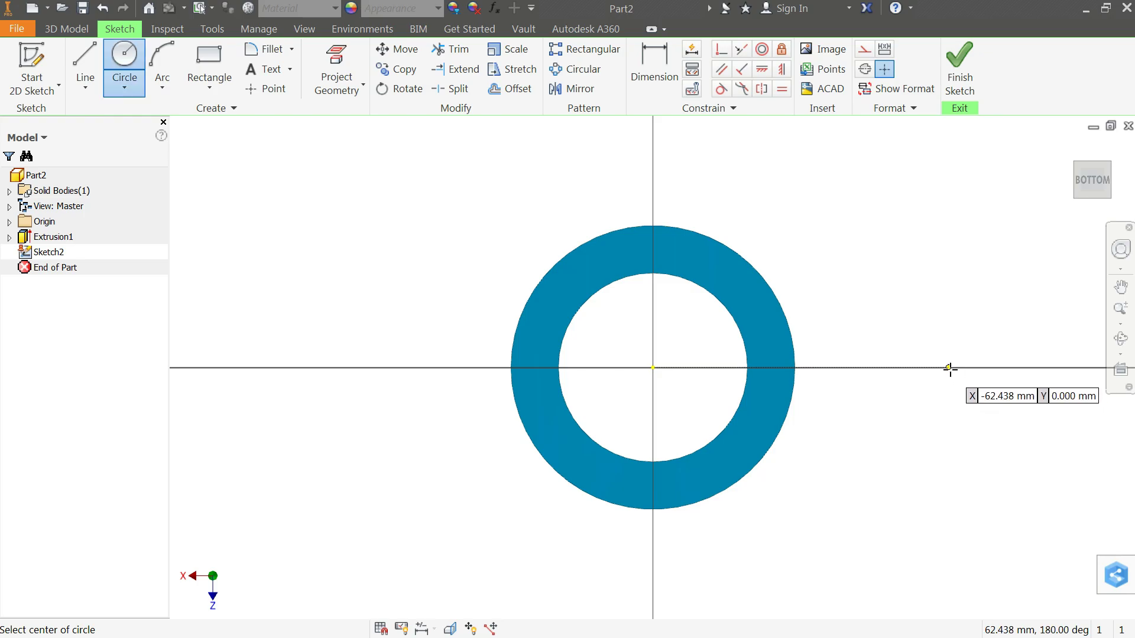
pyautogui.click(950, 368)
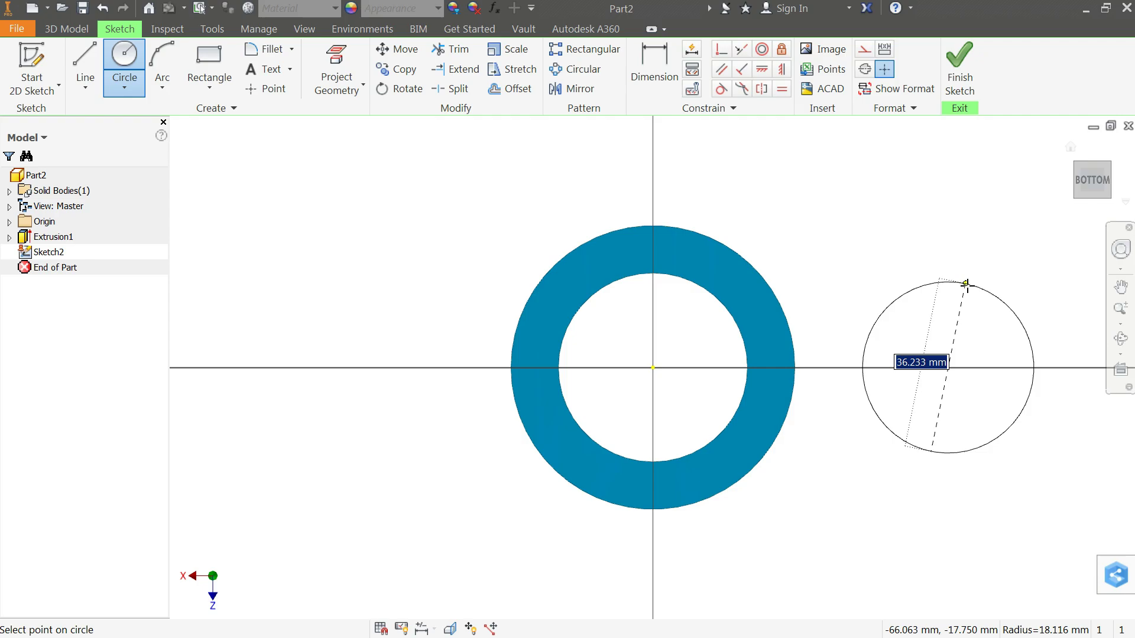
pyautogui.write('46')
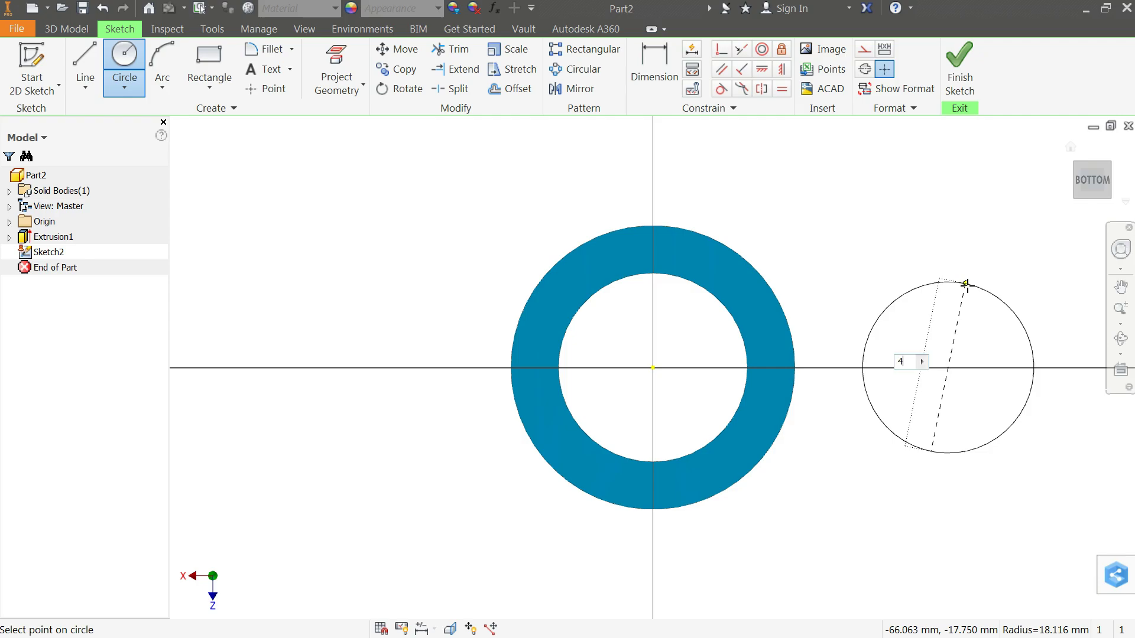
pyautogui.press('Return')
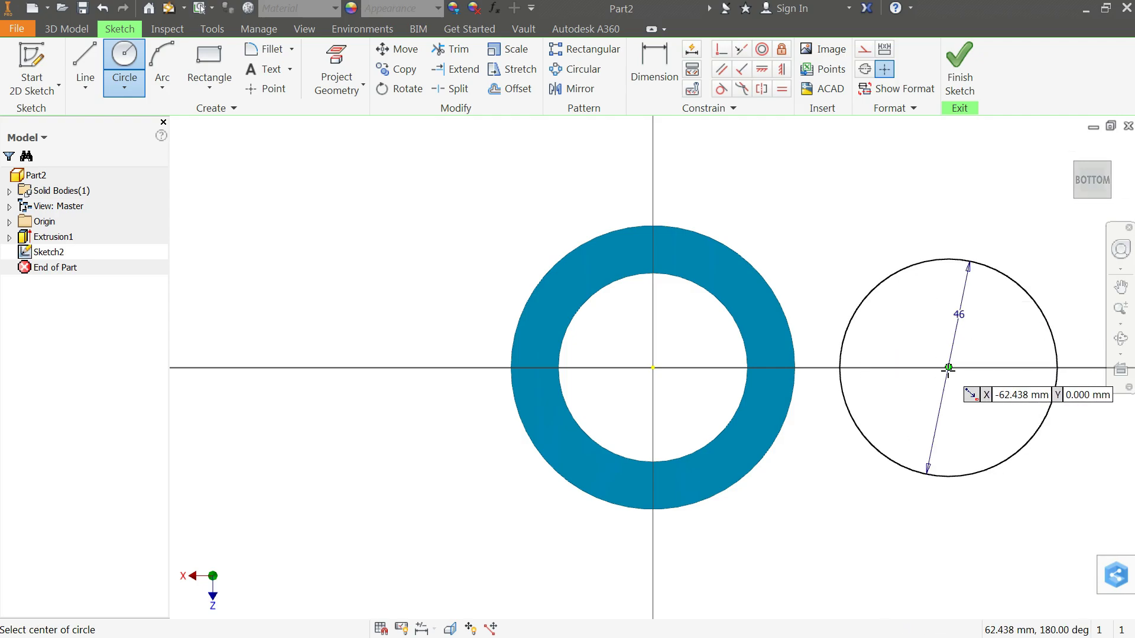
pyautogui.click(948, 368)
pyautogui.write('20')
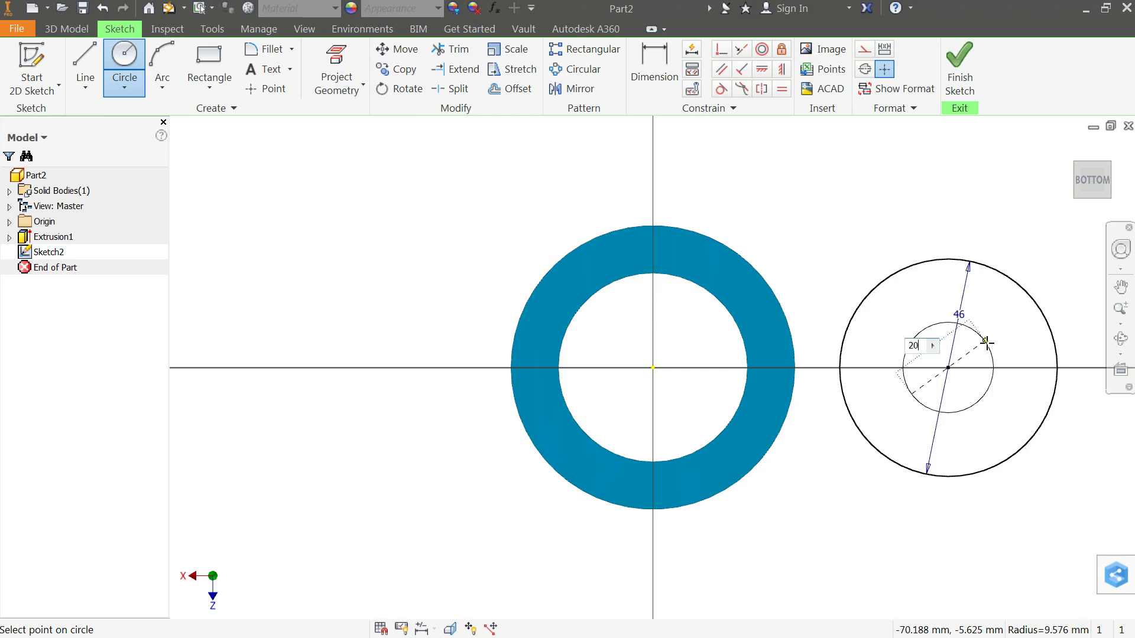
pyautogui.press('Return')
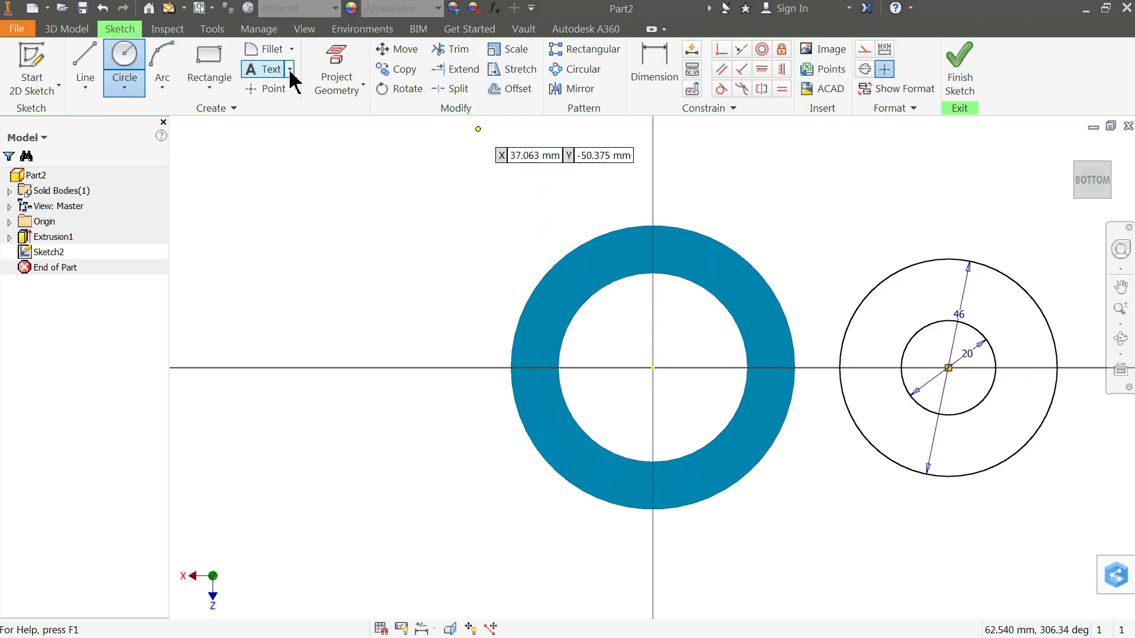
# - Draw top and bottom lines from the 46 mm circle to the ring's outer edge
pyautogui.click(101, 66)
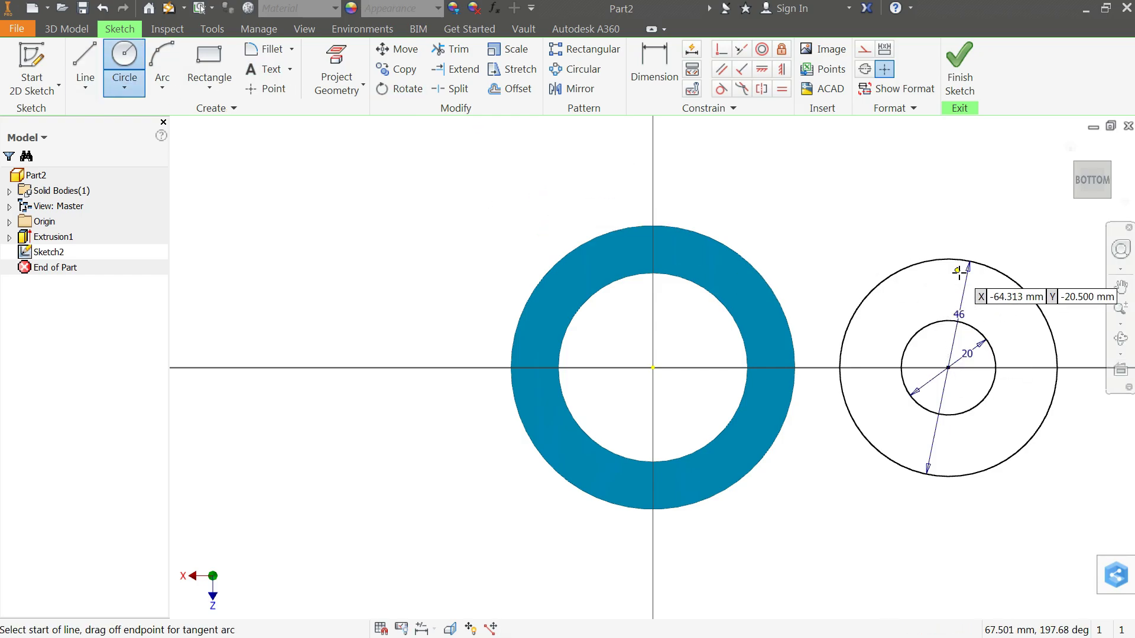
pyautogui.click(948, 260)
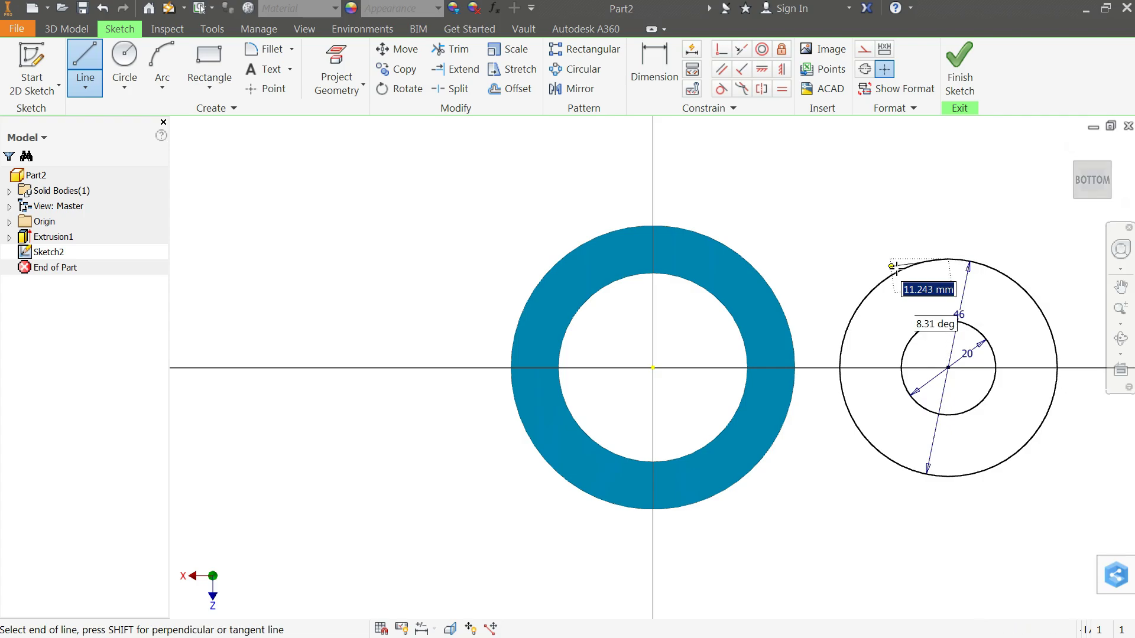
pyautogui.click(748, 259)
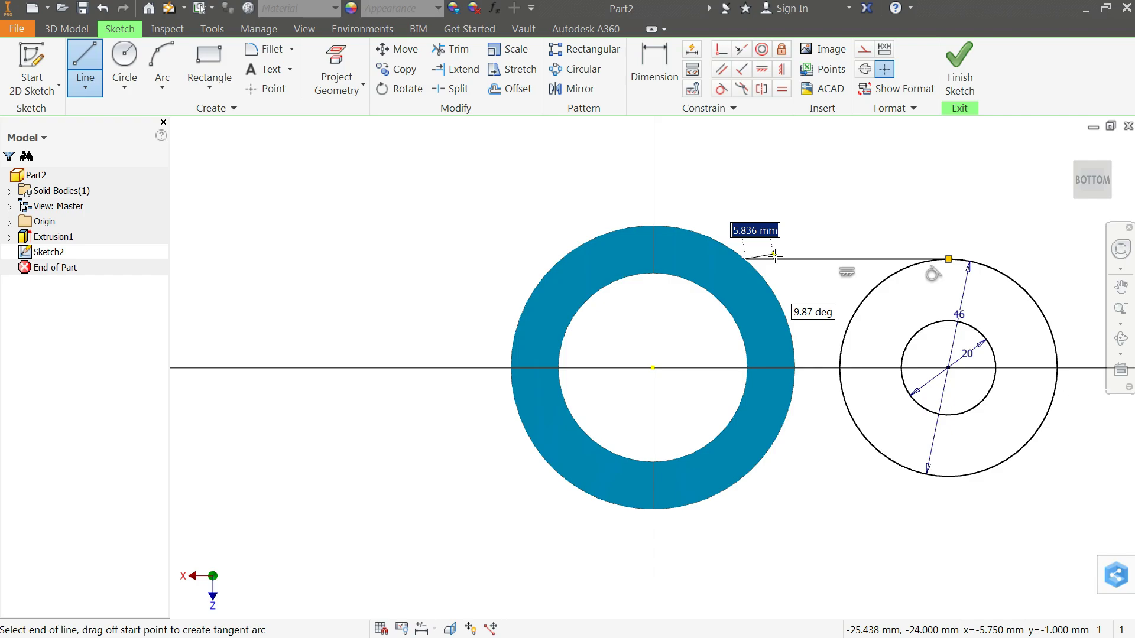
pyautogui.press('Escape')
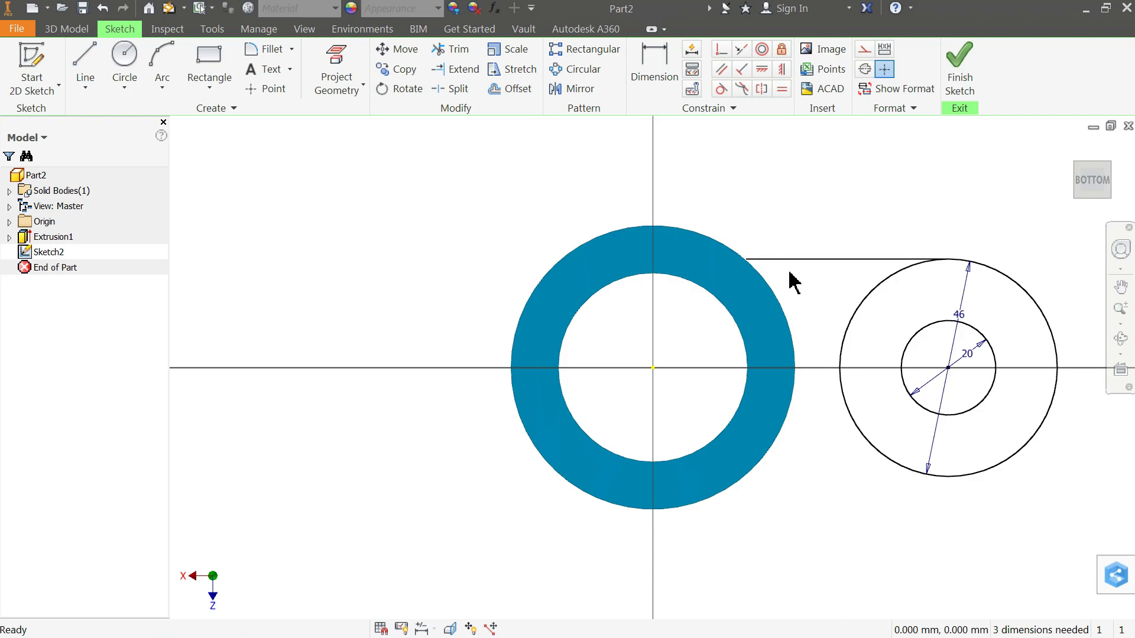
pyautogui.click(92, 70)
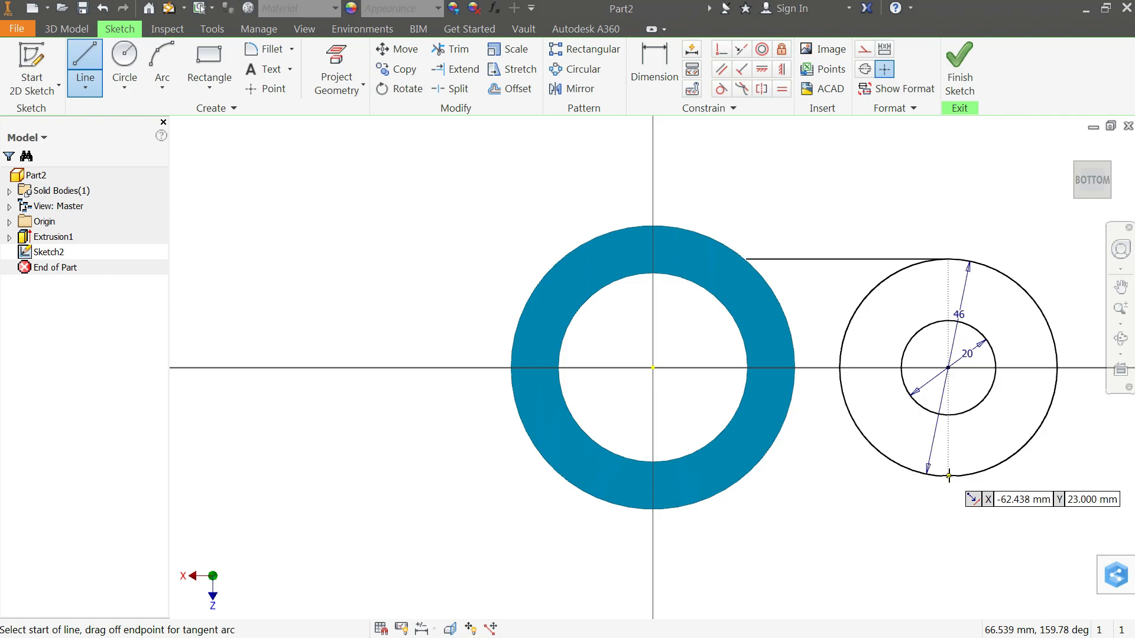
pyautogui.click(948, 476)
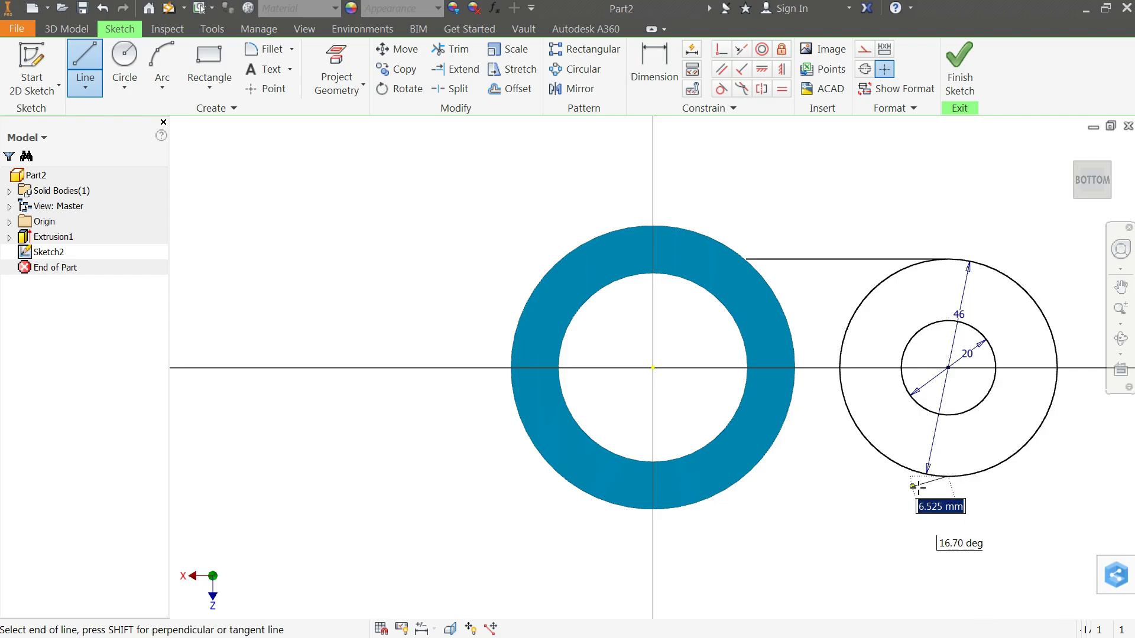
pyautogui.click(747, 477)
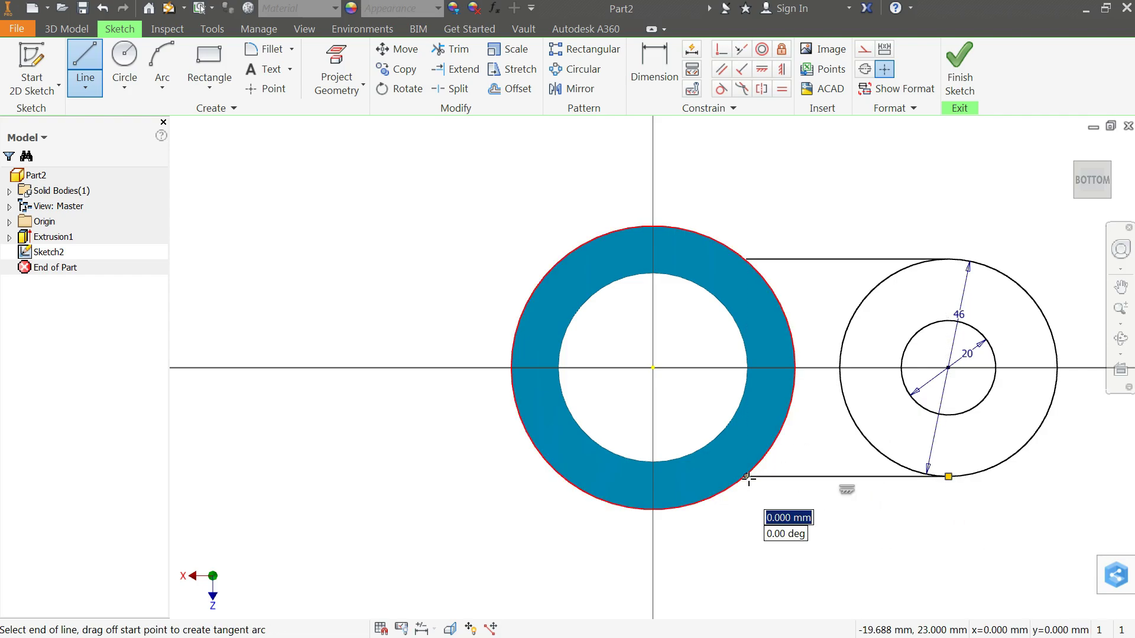
pyautogui.press('Escape')
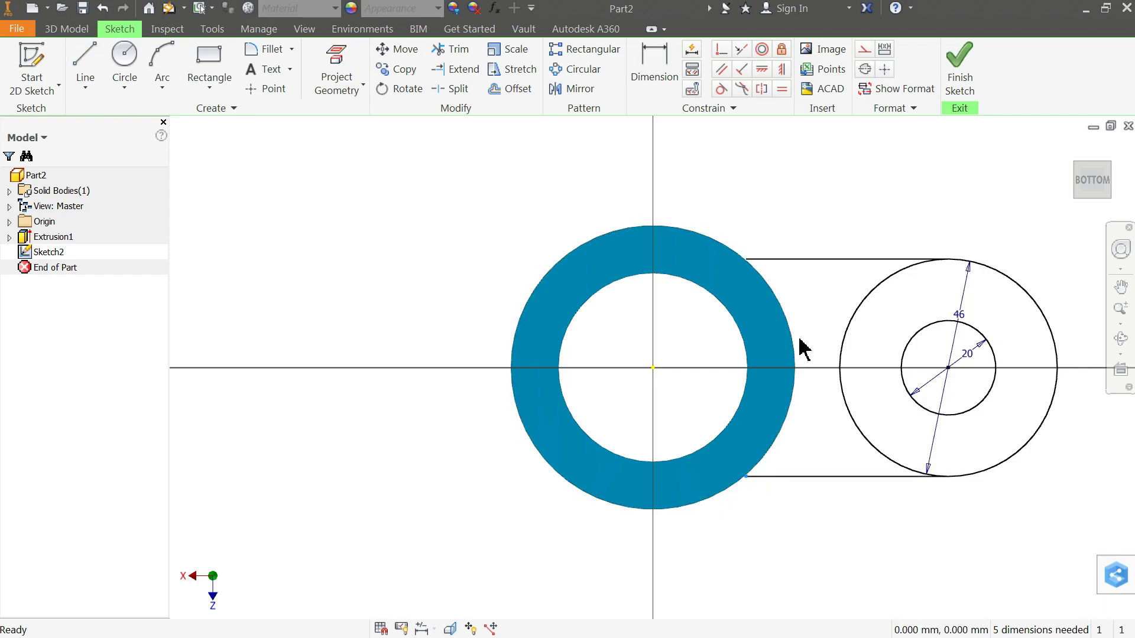
# - Make both line ends coincident with the ring's outer edge
pyautogui.click(721, 52)
pyautogui.click(746, 260)
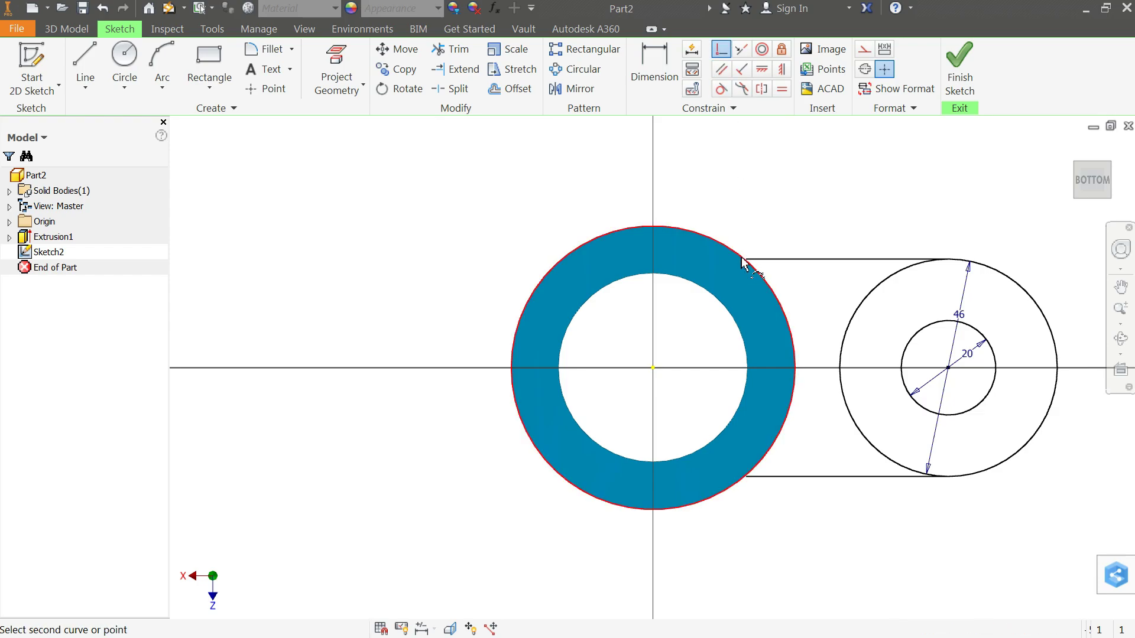
pyautogui.click(749, 260)
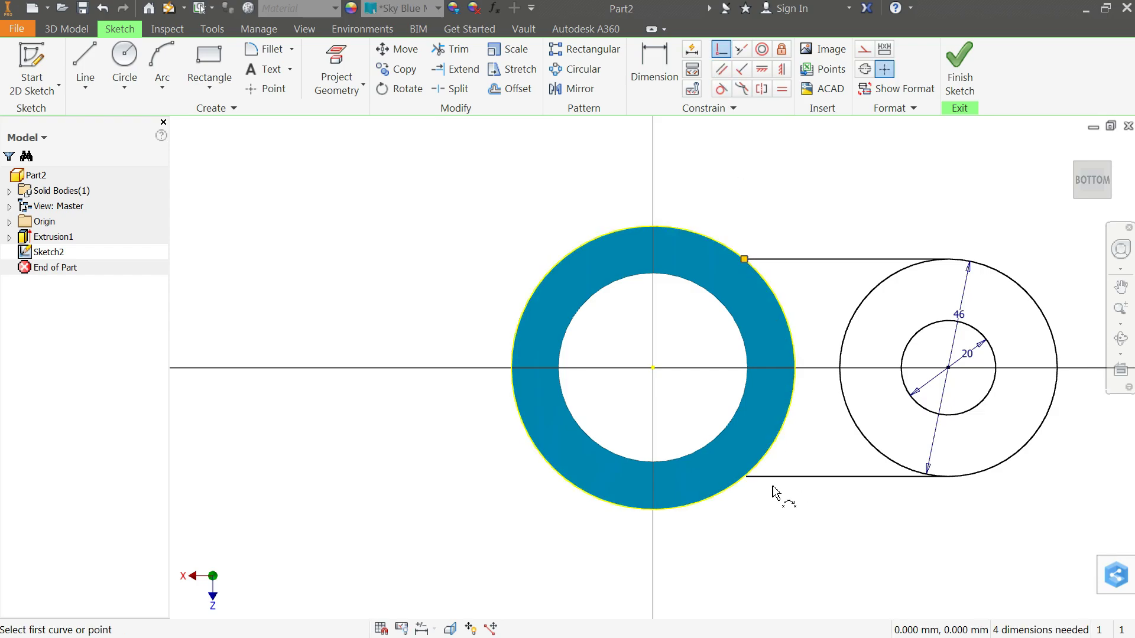
pyautogui.click(746, 476)
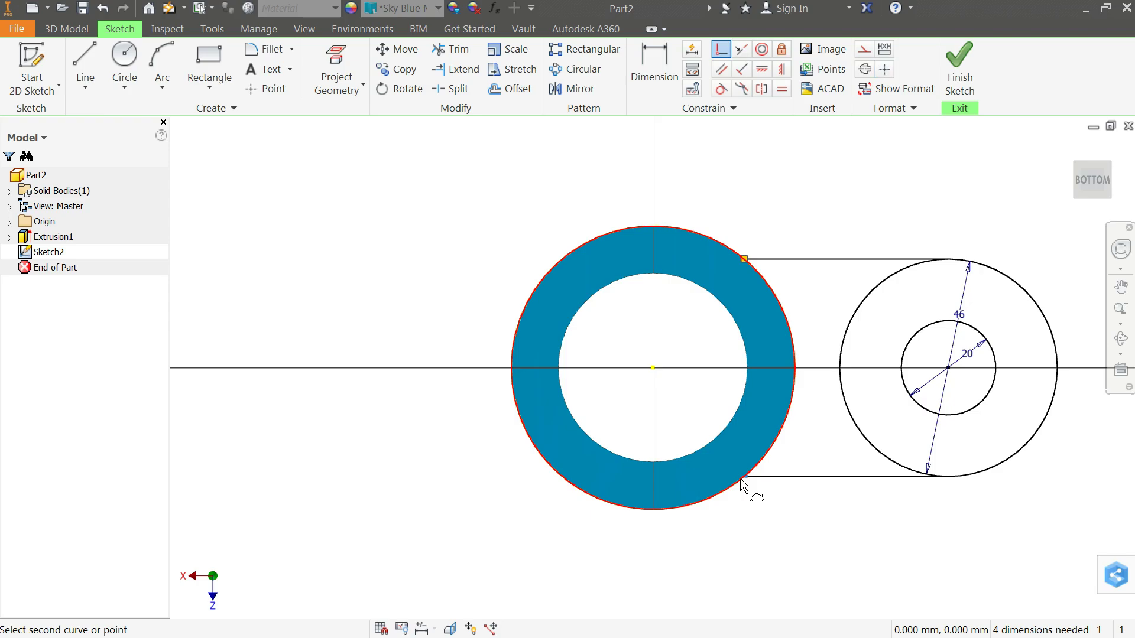
pyautogui.click(743, 481)
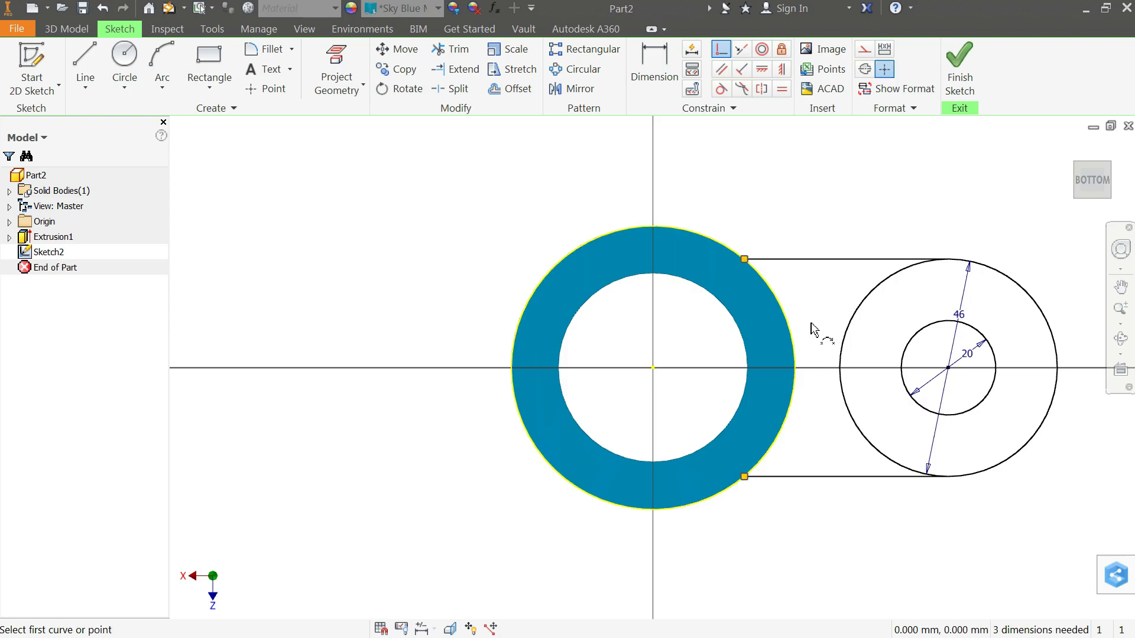
# - Dimension the top connecting line to 75 mm and zoom to fit
pyautogui.click(658, 68)
pyautogui.click(853, 261)
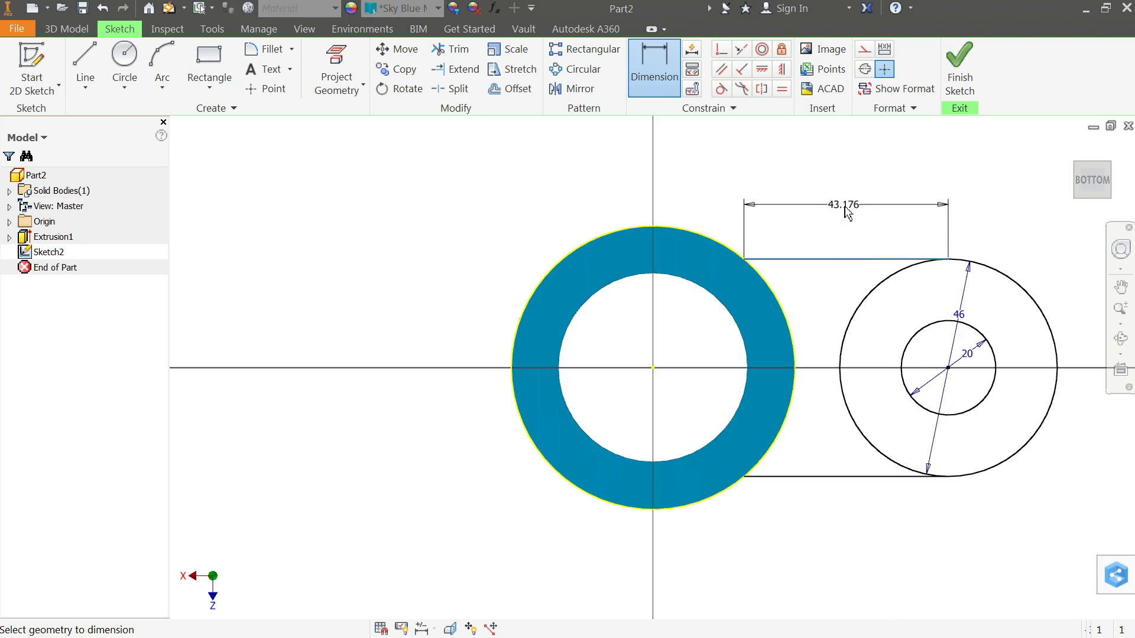
pyautogui.click(845, 202)
pyautogui.write('75')
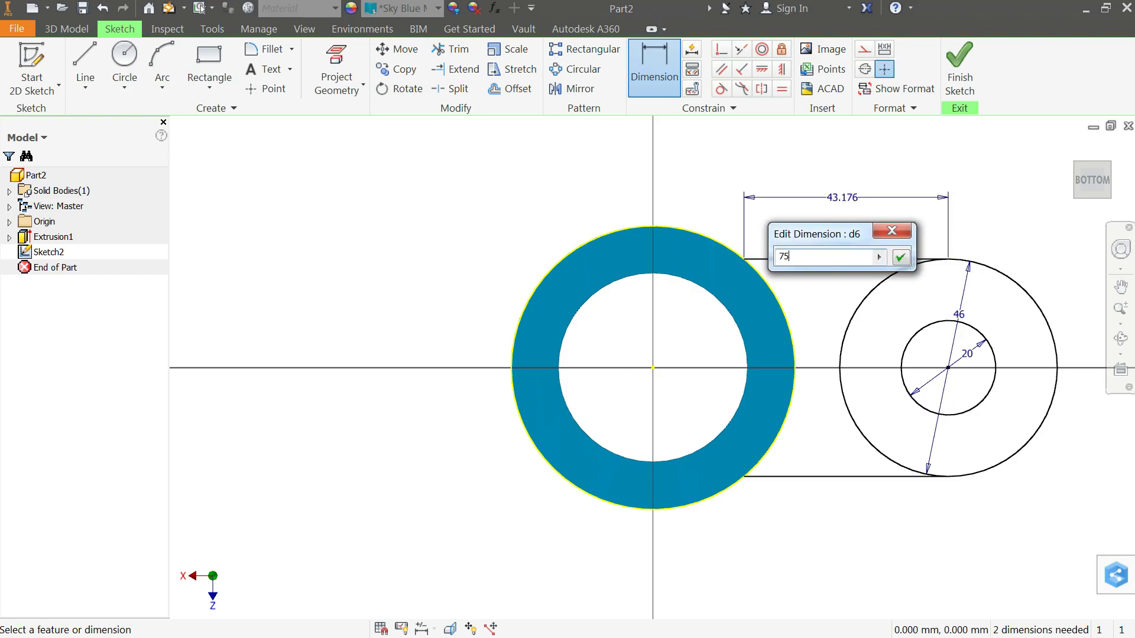
pyautogui.click(900, 258)
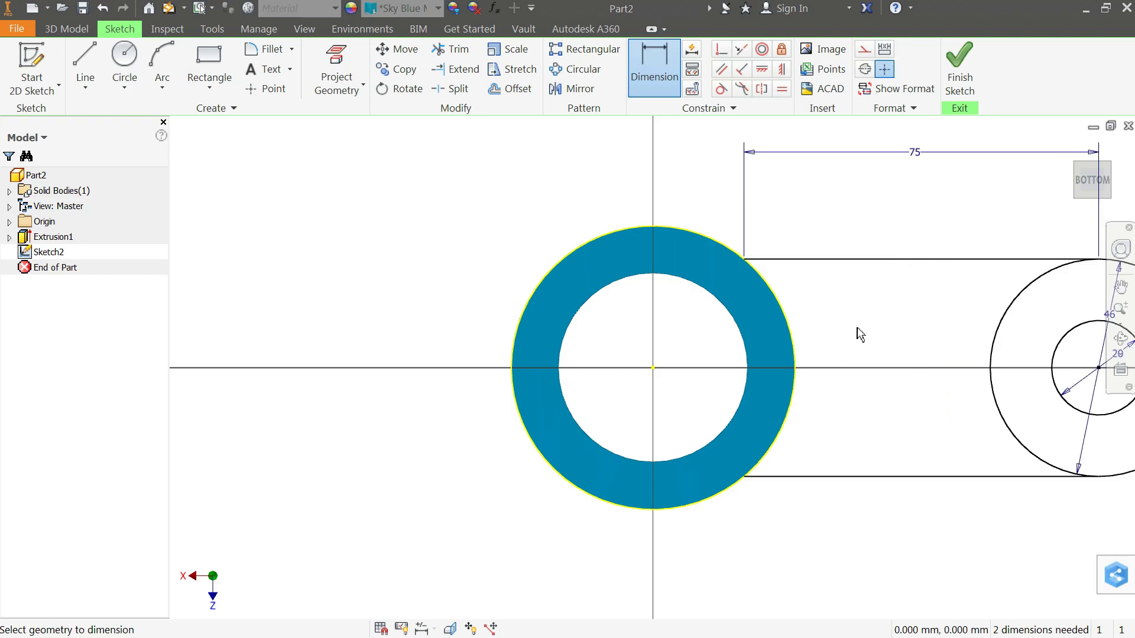
pyautogui.scroll(-5, 861, 334)
pyautogui.scroll(3, 946, 333)
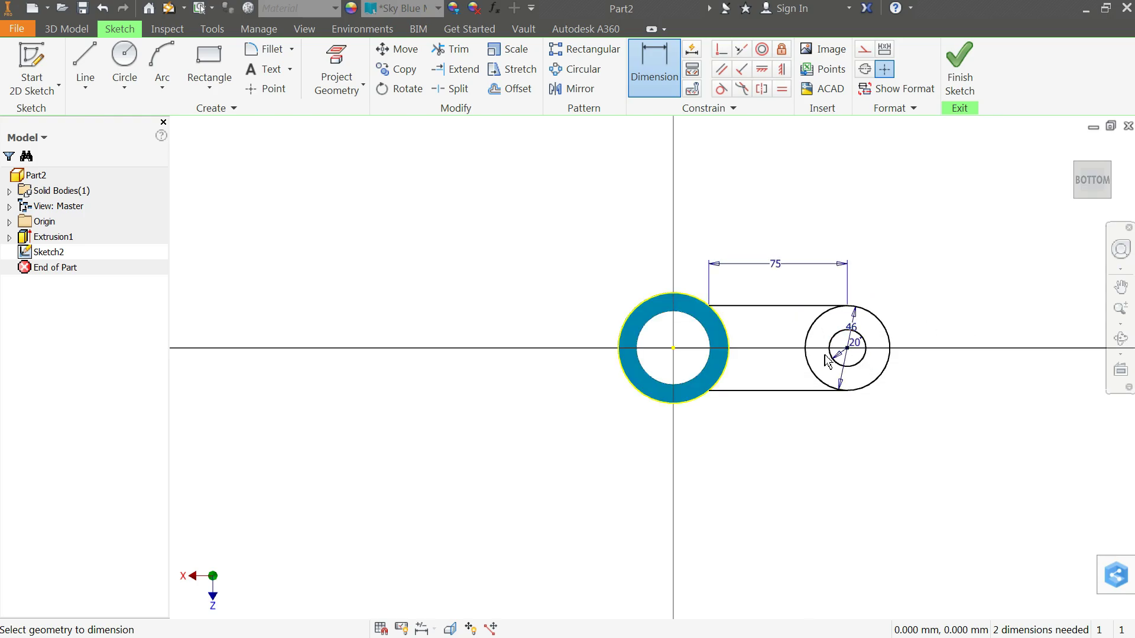
pyautogui.scroll(3, 897, 336)
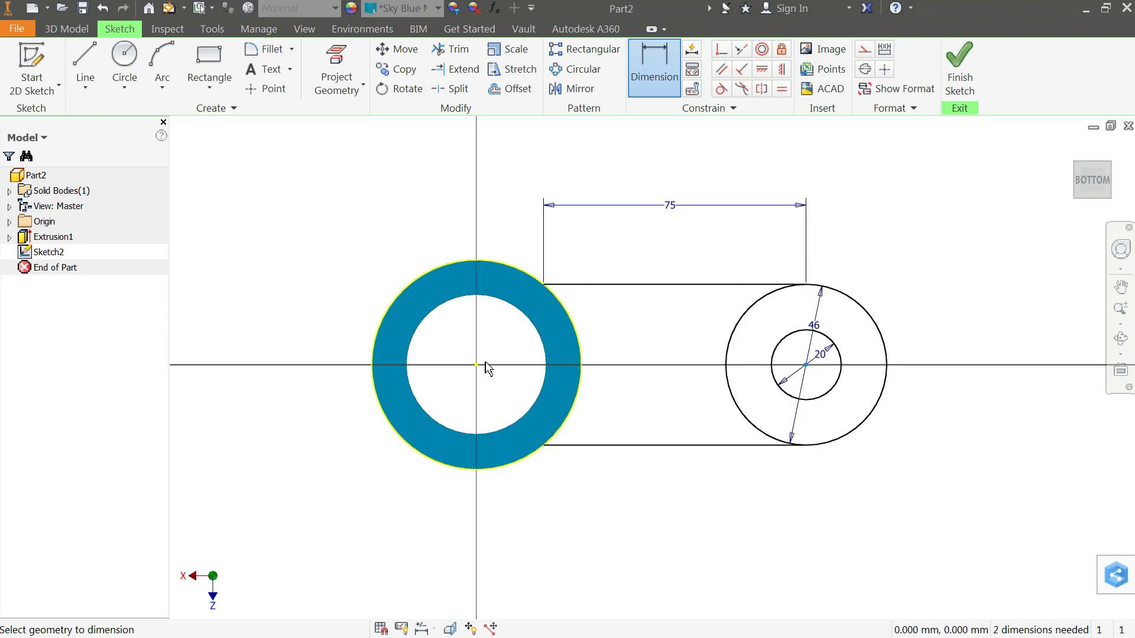
# - Delete the 75 mm line-length dimension
pyautogui.doubleClick(670, 213)
pyautogui.click(723, 242)
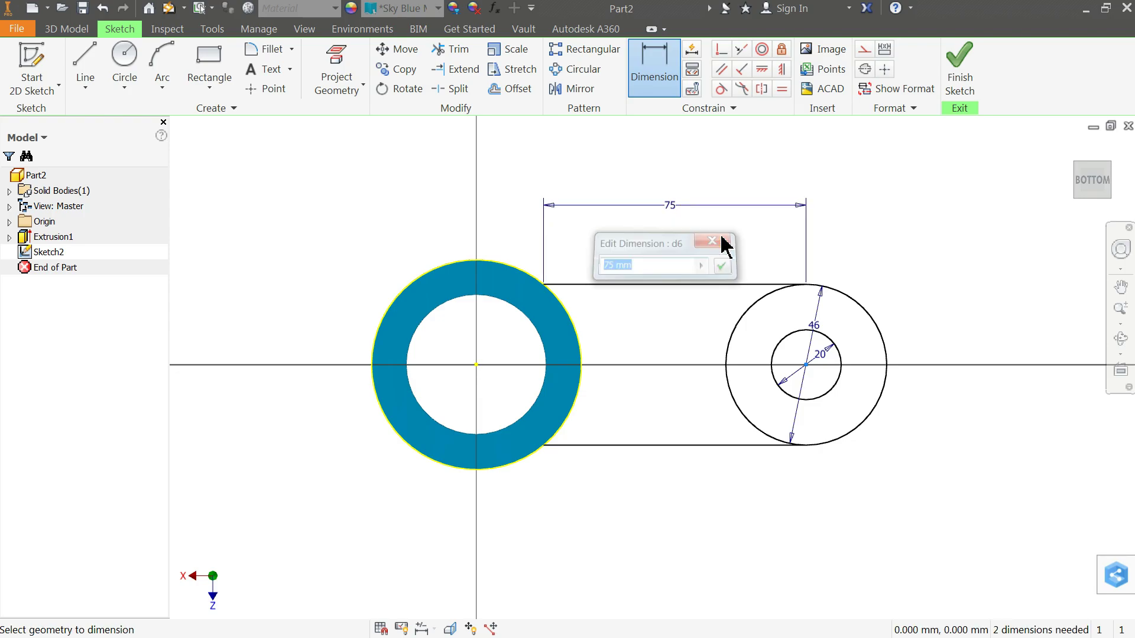
pyautogui.doubleClick(670, 208)
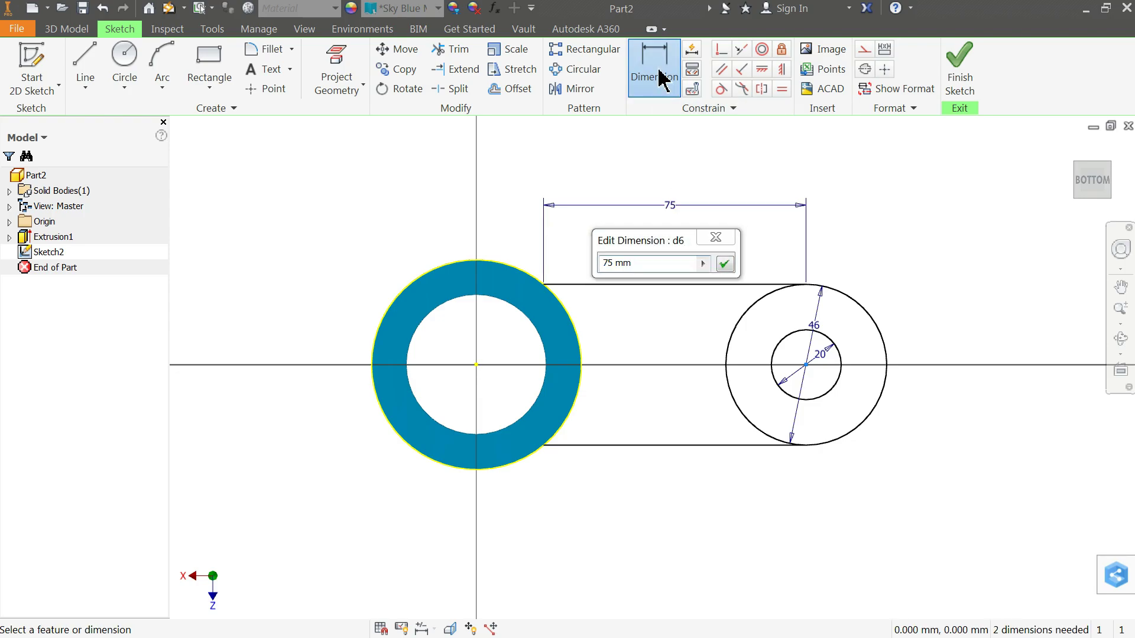
pyautogui.click(669, 164)
pyautogui.rightClick(670, 164)
pyautogui.click(733, 161)
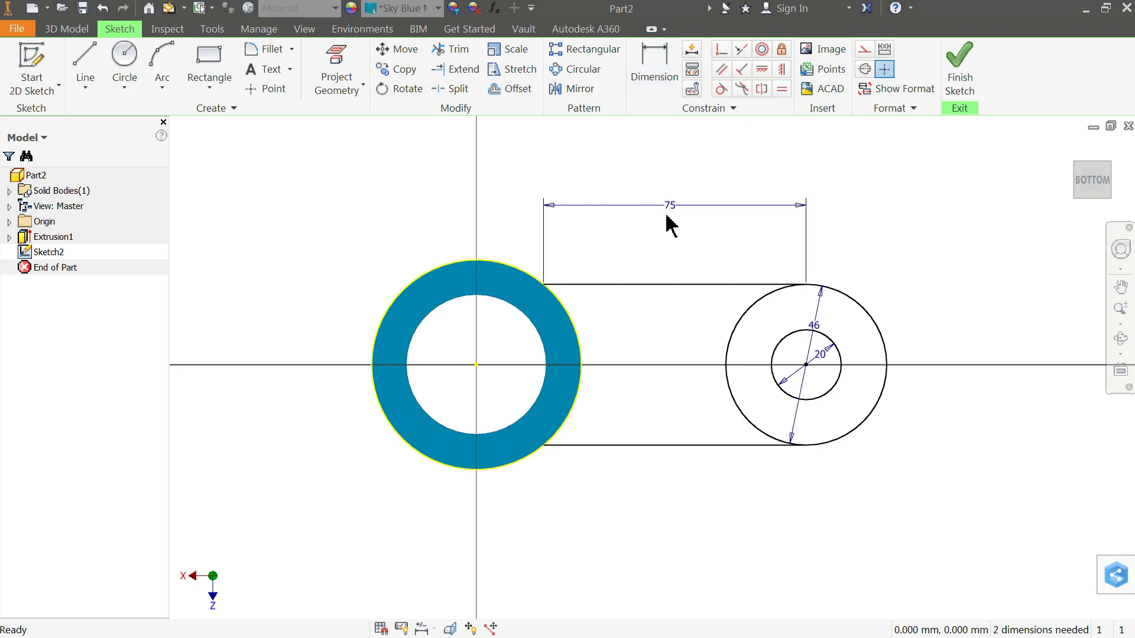
pyautogui.click(670, 214)
pyautogui.press('Delete')
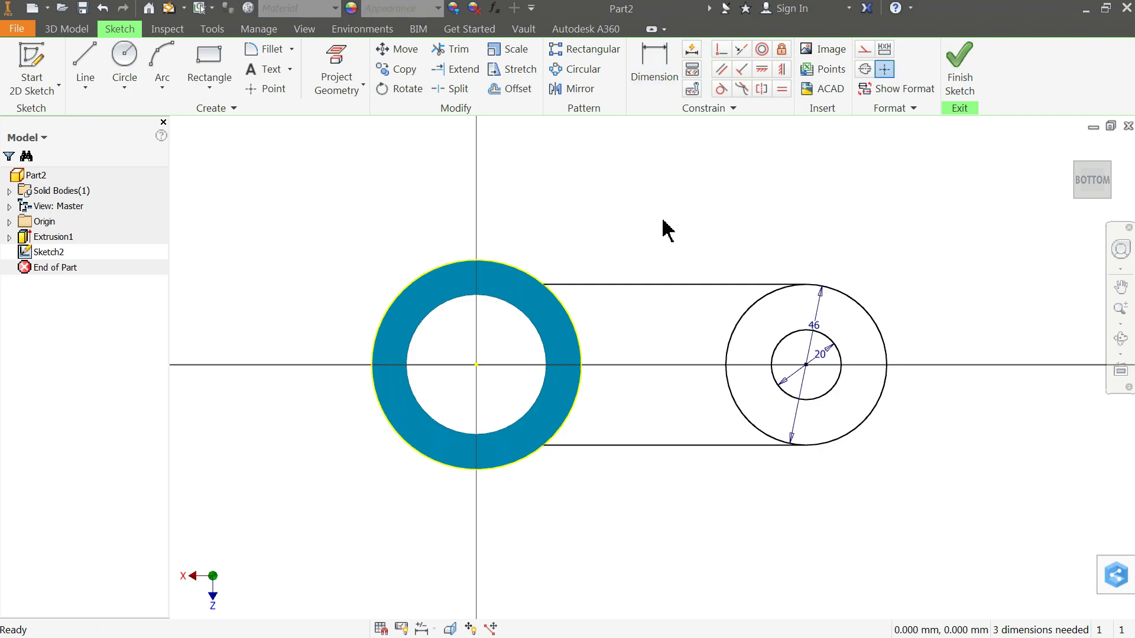
# - Dimension the ring-to-circle centre distance to 75 mm
pyautogui.click(655, 71)
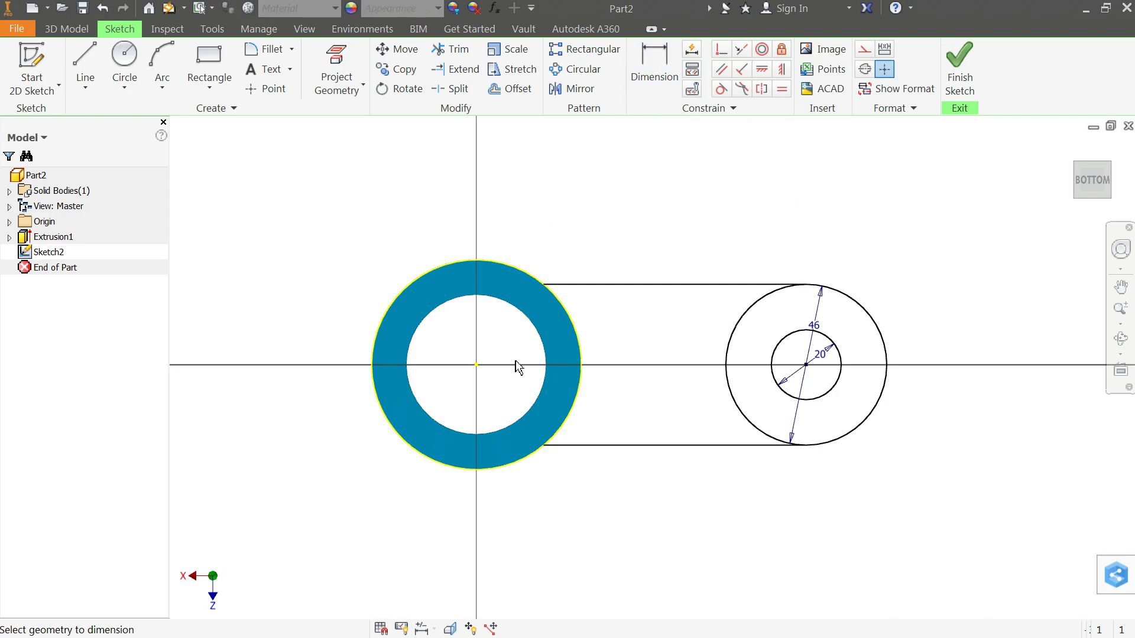
pyautogui.click(477, 365)
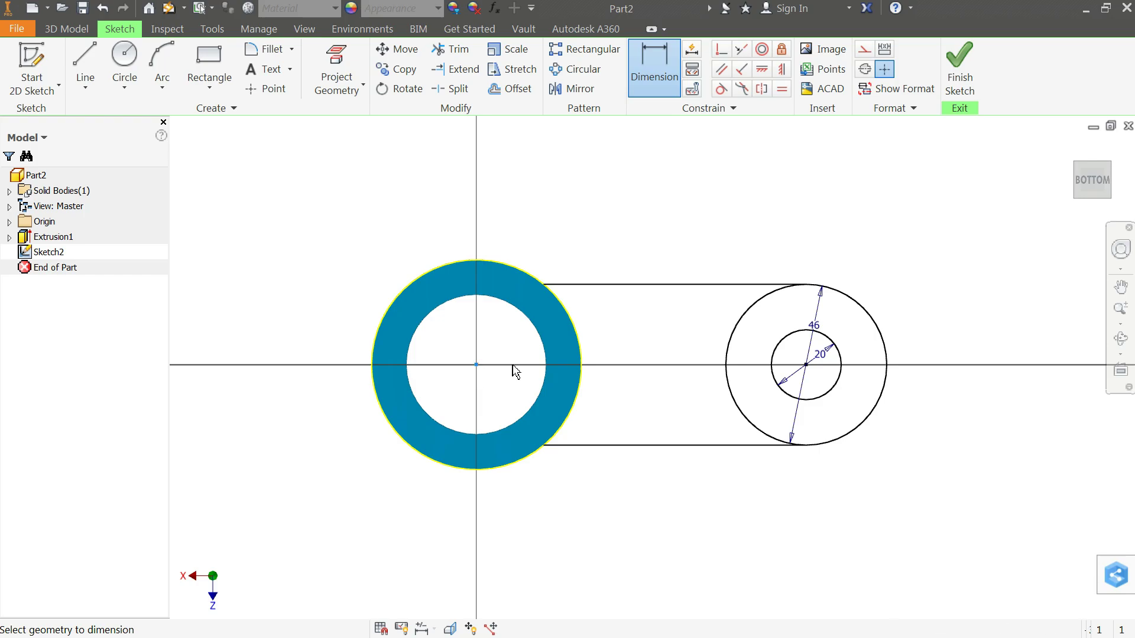
pyautogui.click(806, 365)
pyautogui.click(685, 236)
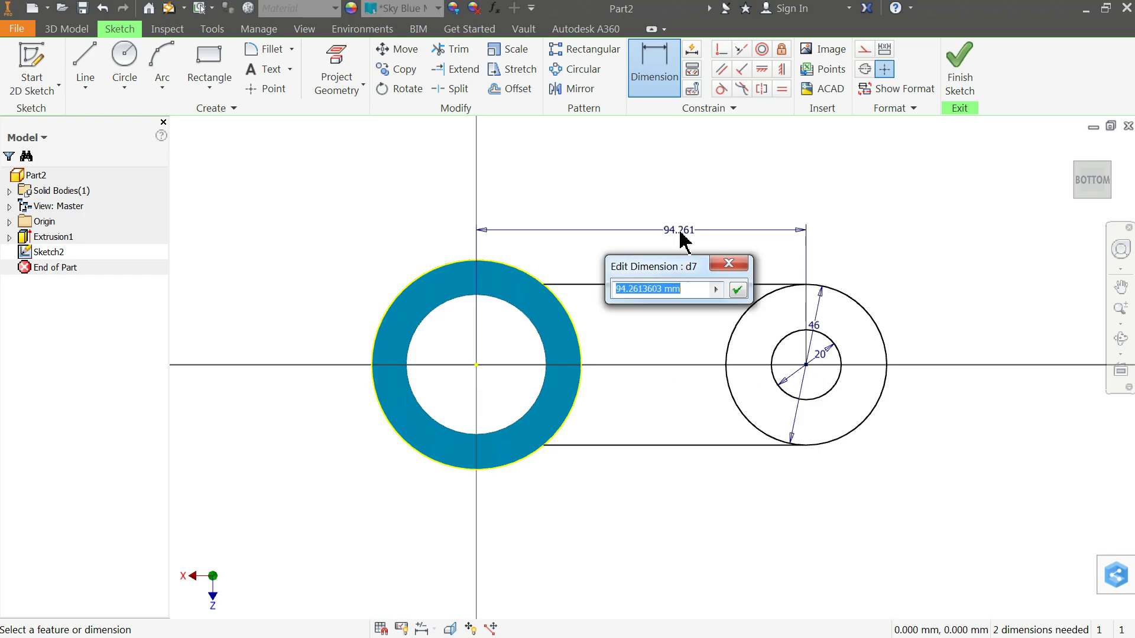
pyautogui.write('75')
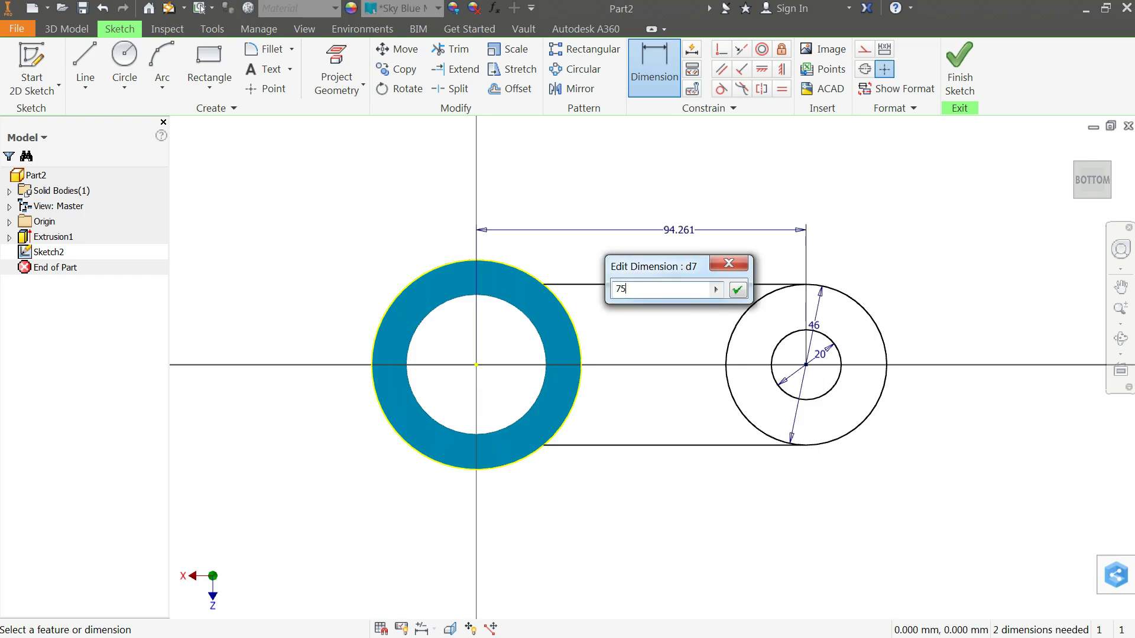
pyautogui.click(744, 289)
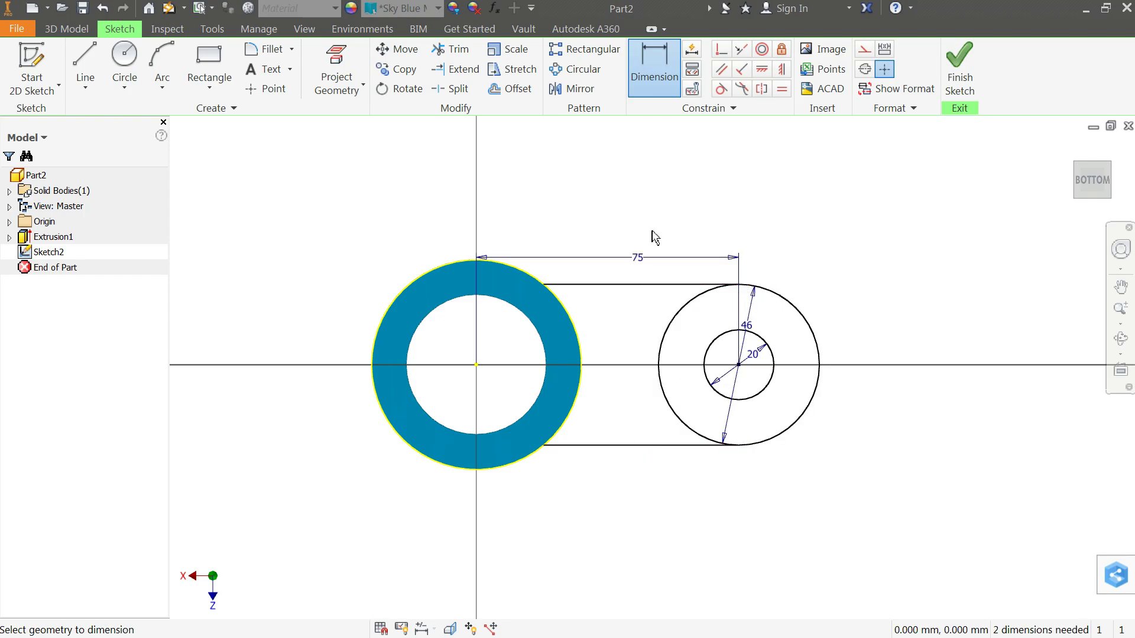
pyautogui.rightClick(663, 164)
pyautogui.click(712, 155)
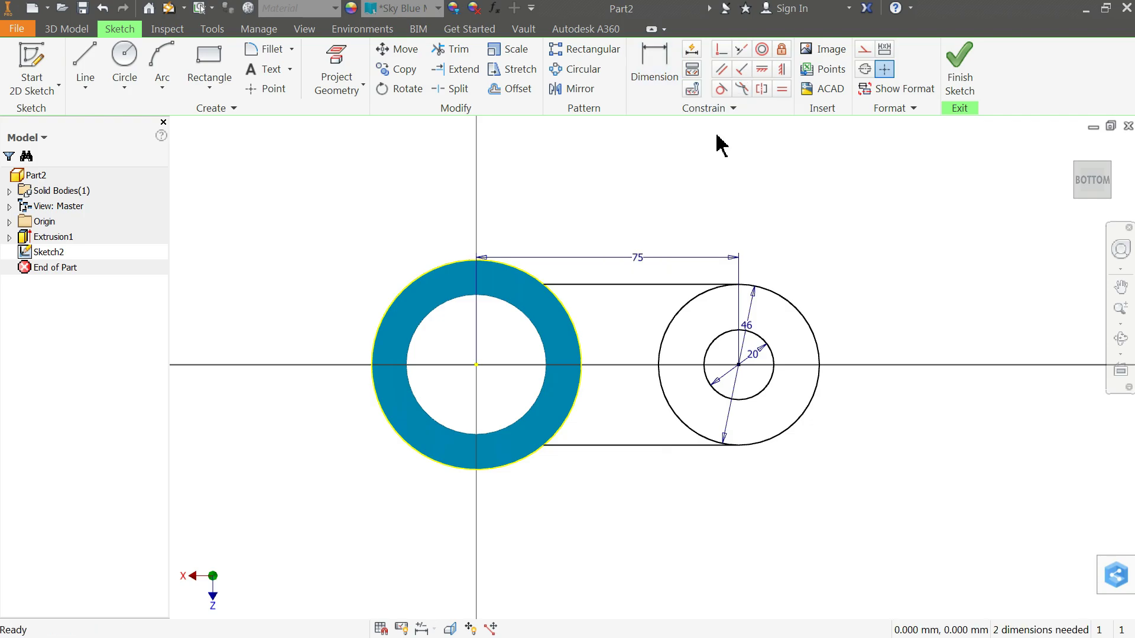
# - Check the top and bottom tangent lines of the lug outline
pyautogui.click(625, 285)
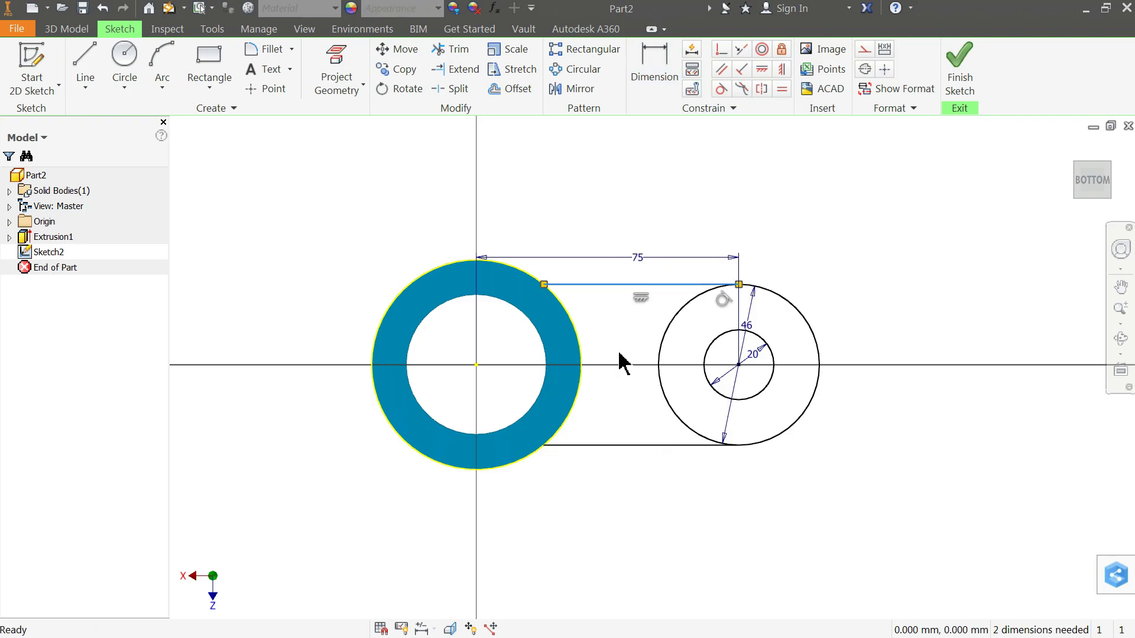
pyautogui.click(624, 447)
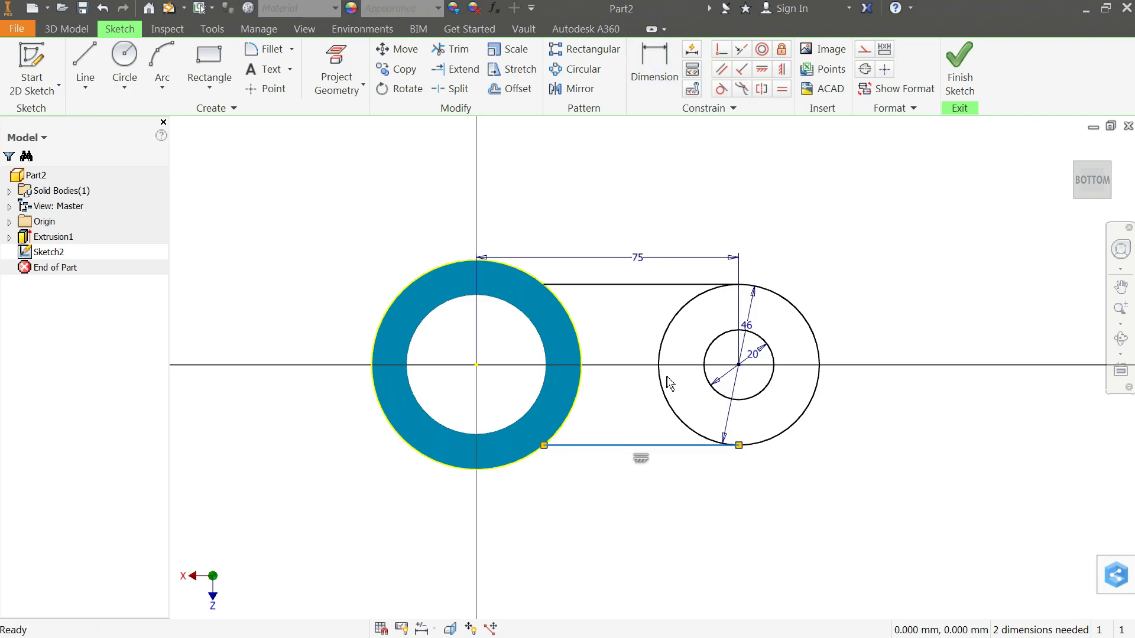
pyautogui.click(848, 261)
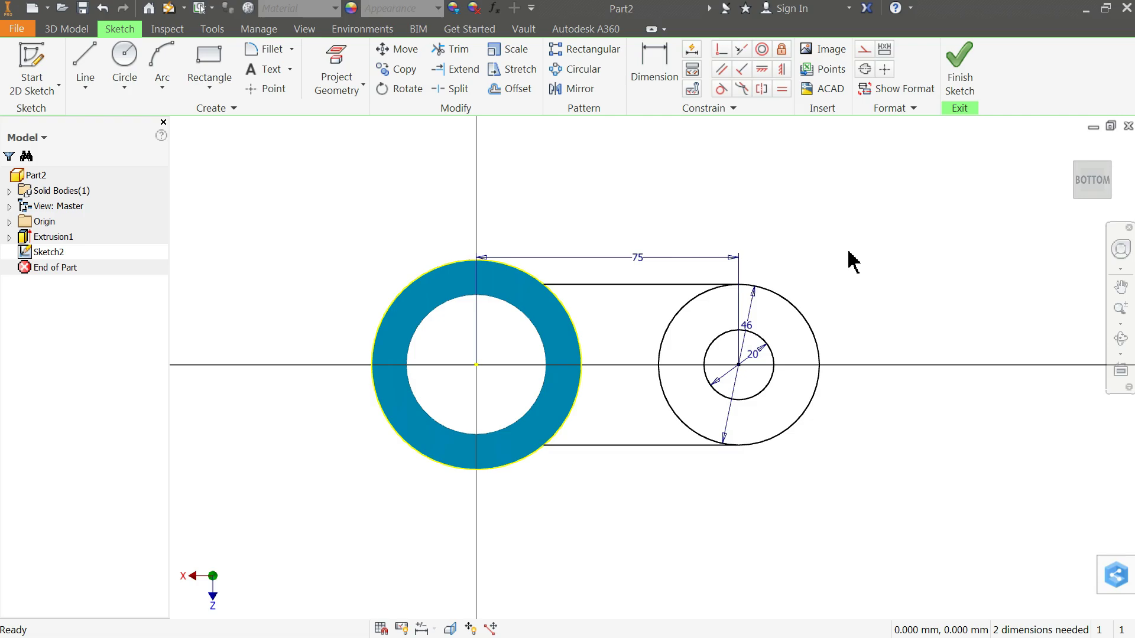
# - Finish the lug sketch and select the lug region as the extrusion profile
pyautogui.click(959, 75)
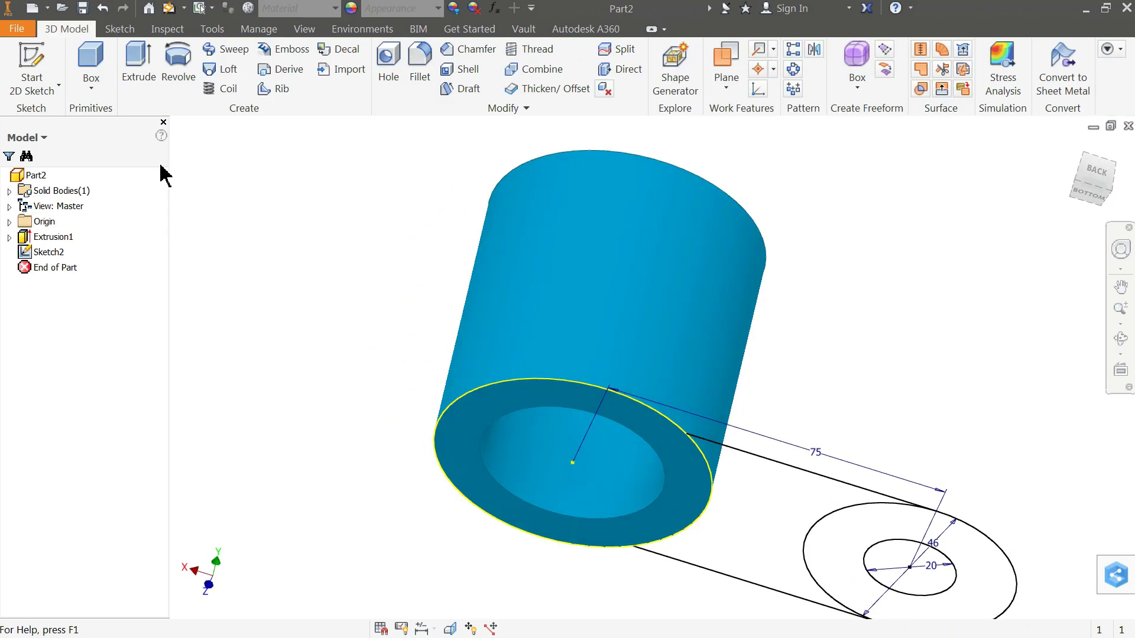
pyautogui.click(139, 74)
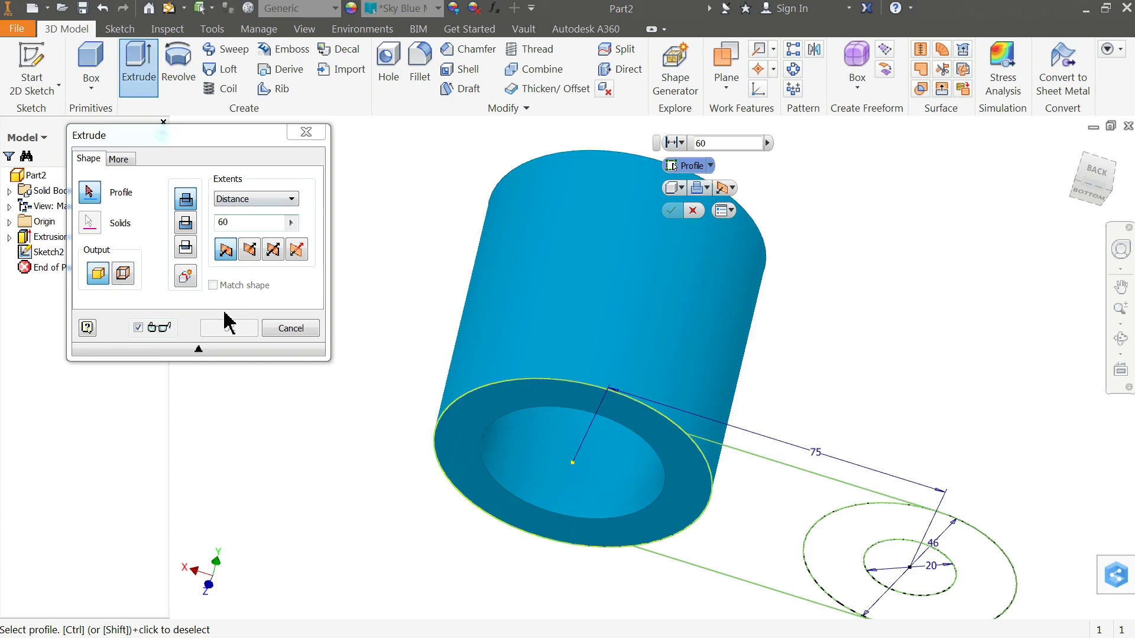
pyautogui.click(742, 507)
pyautogui.scroll(-5, 979, 517)
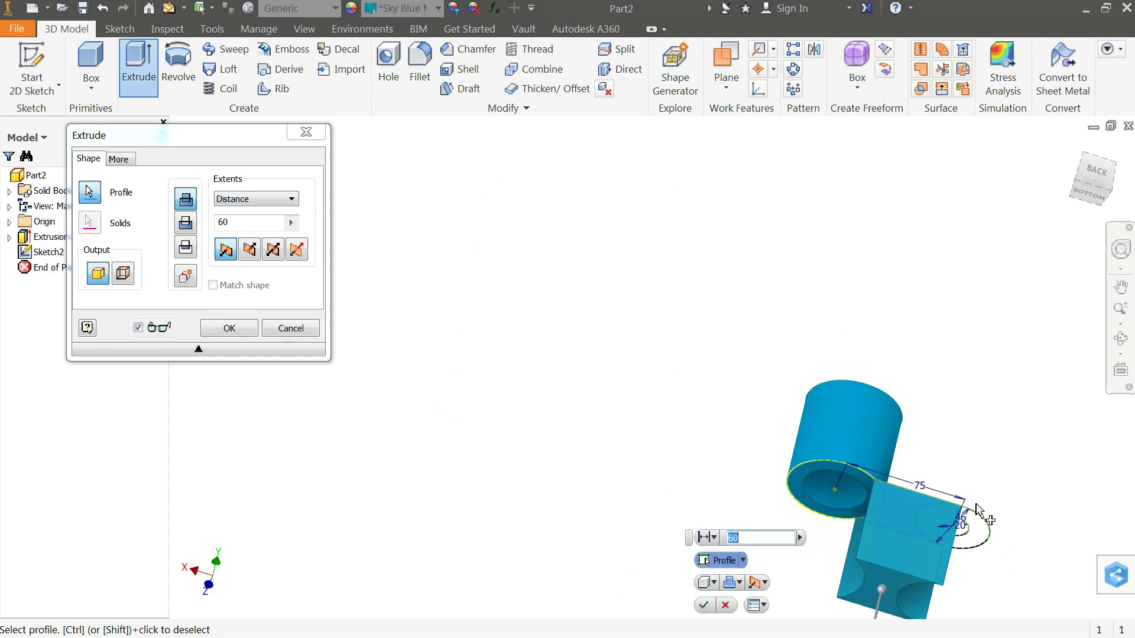
pyautogui.scroll(-3, 1011, 559)
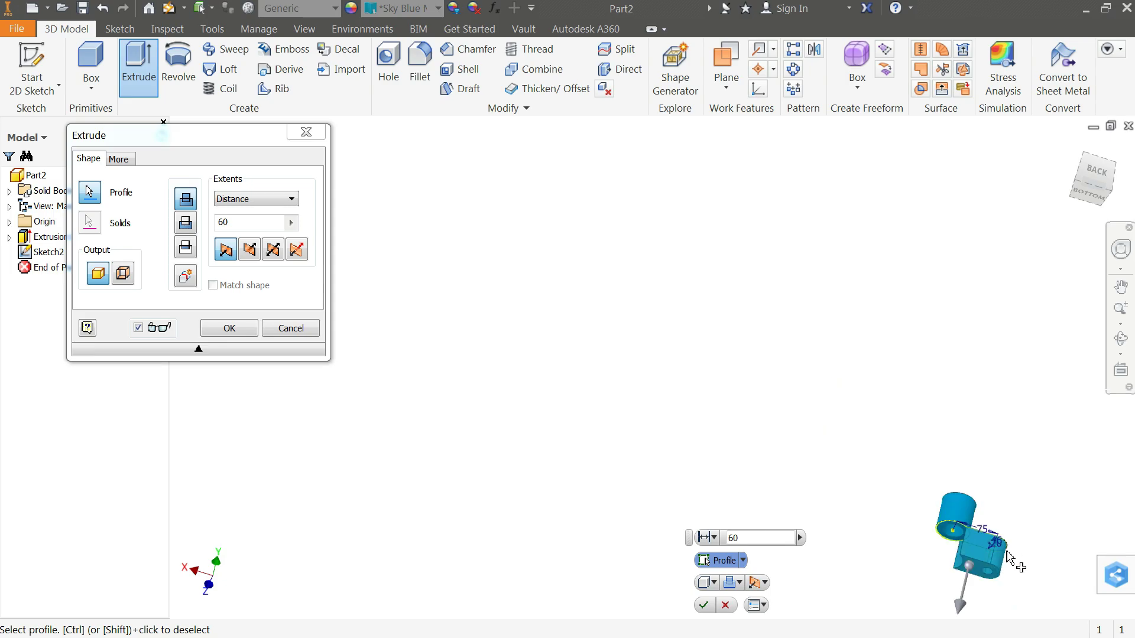
pyautogui.scroll(4, 946, 564)
pyautogui.scroll(-3, 881, 565)
pyautogui.scroll(2, 828, 564)
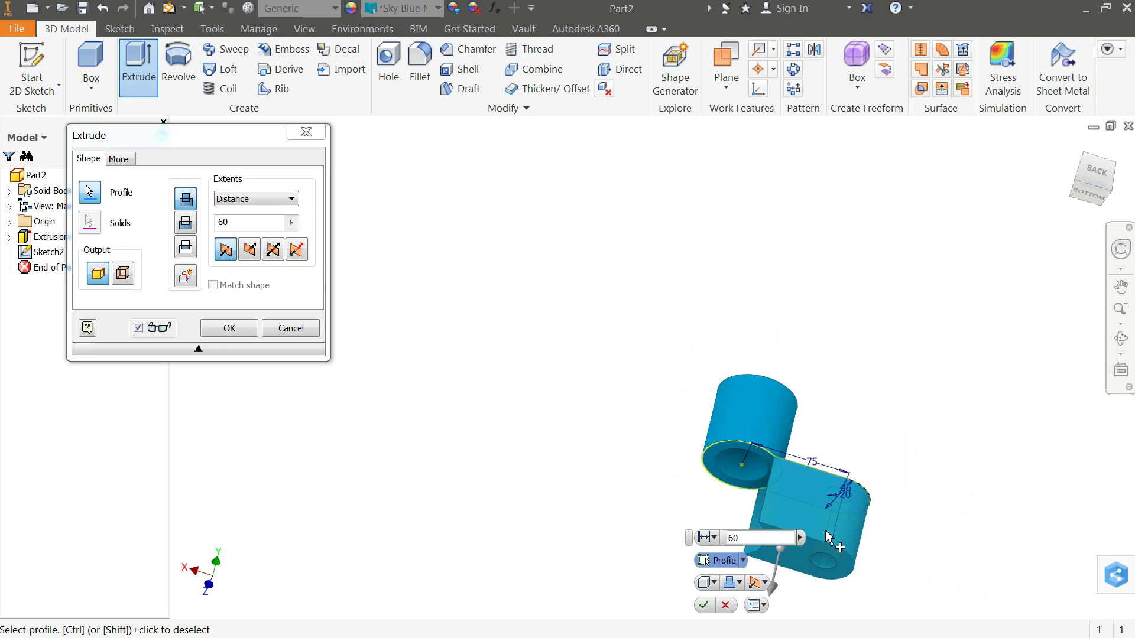
pyautogui.keyDown('shift'); pyautogui.moveTo(852, 332); pyautogui.dragTo(743, 286, button='middle'); pyautogui.keyUp('shift')
pyautogui.scroll(4, 709, 375)
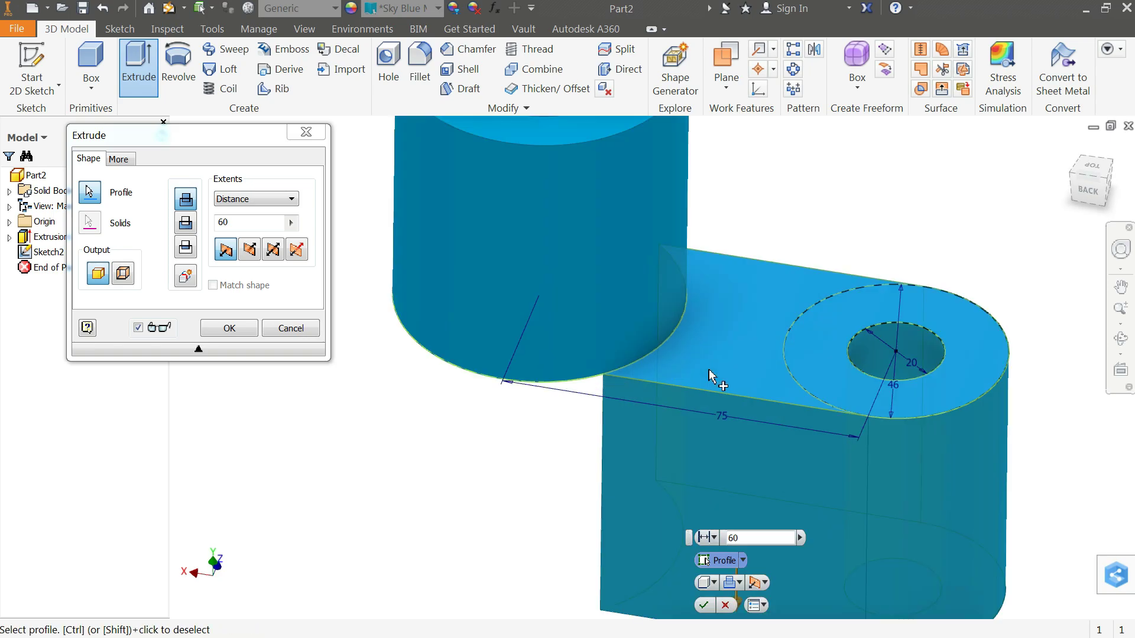
pyautogui.scroll(-3, 709, 375)
# - Extrude the lug 15 mm in the flipped direction and recentre the view
pyautogui.click(245, 224)
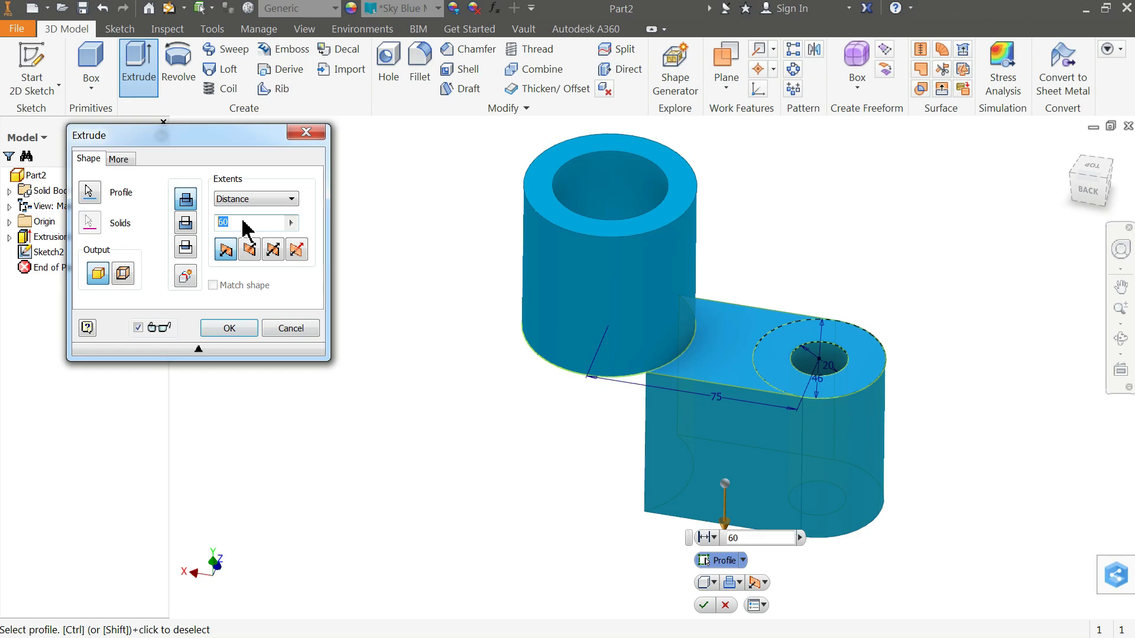
pyautogui.write('15')
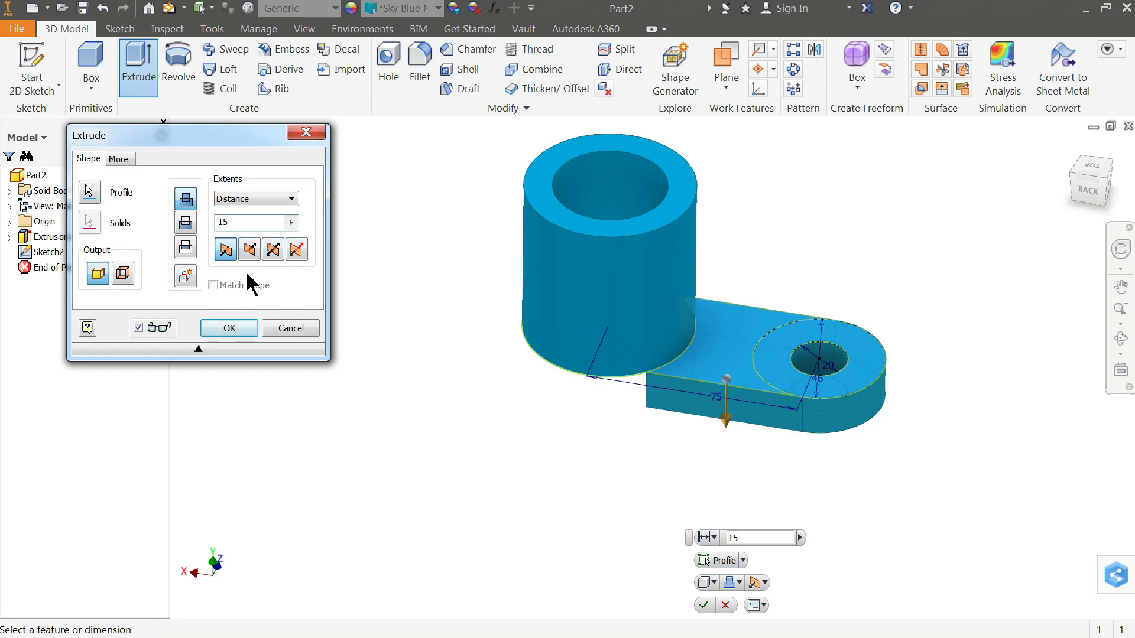
pyautogui.click(249, 253)
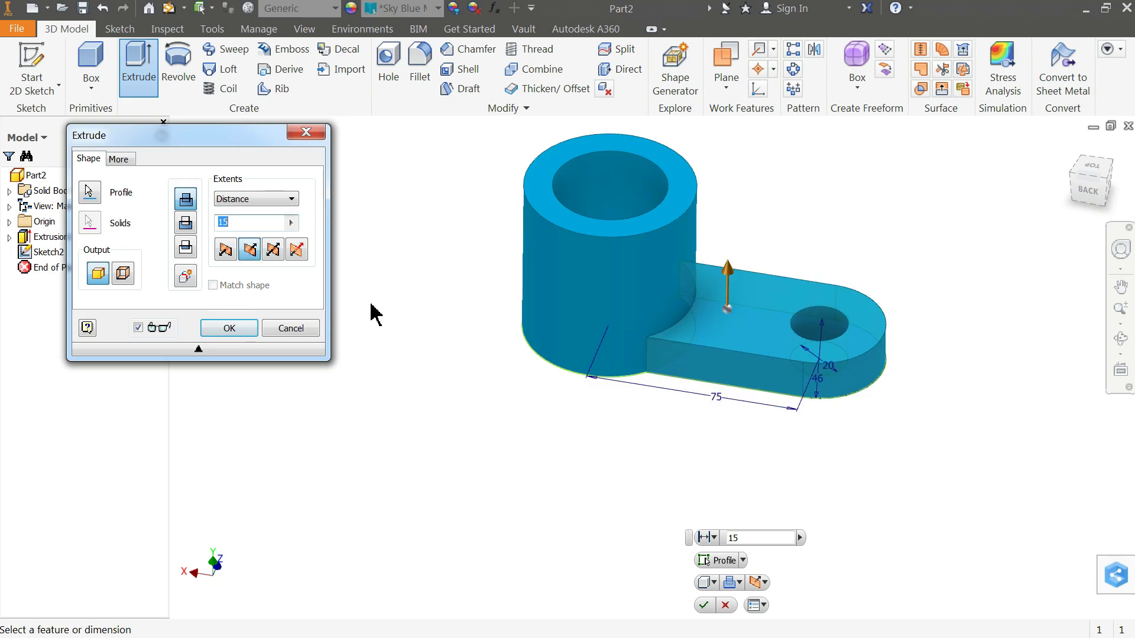
pyautogui.click(225, 330)
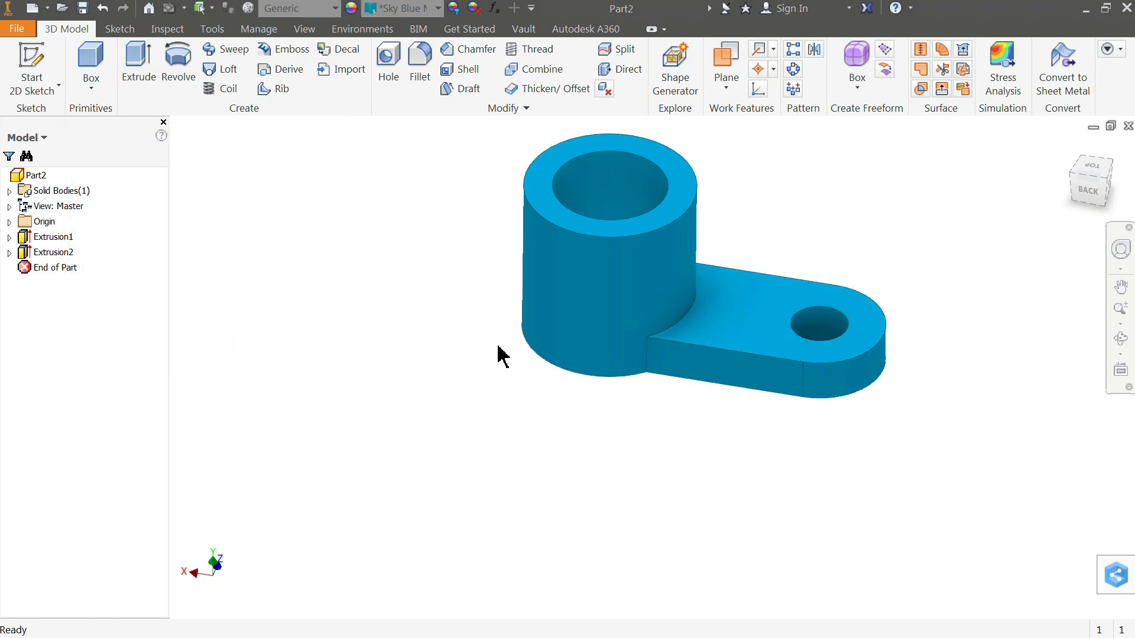
pyautogui.moveTo(788, 211); pyautogui.dragTo(763, 246, button='middle')
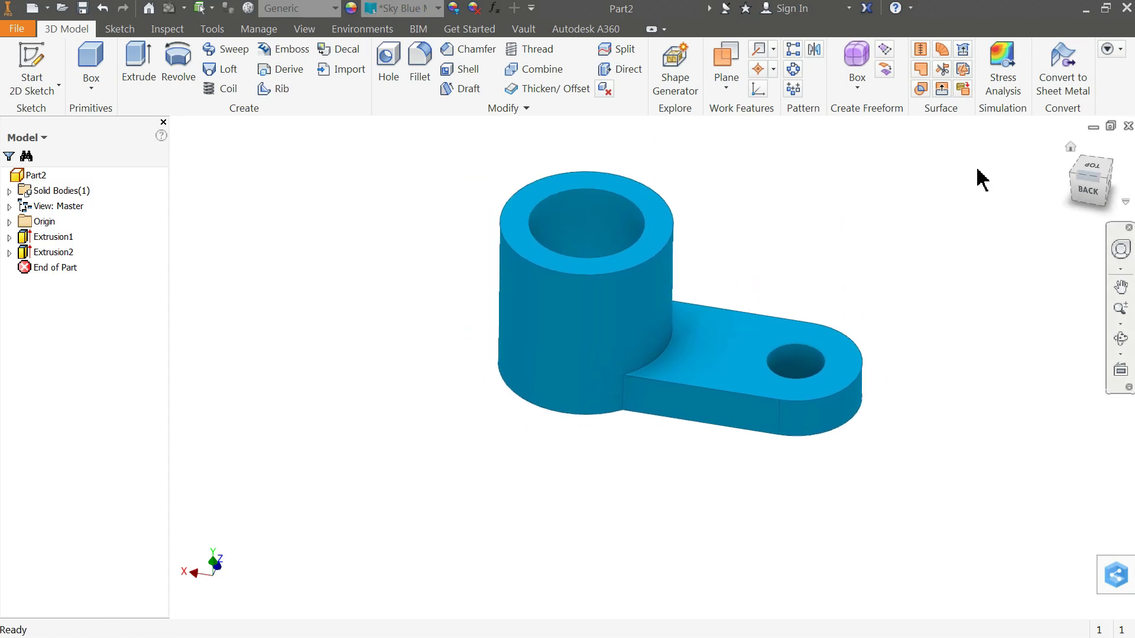
pyautogui.click(1086, 10)
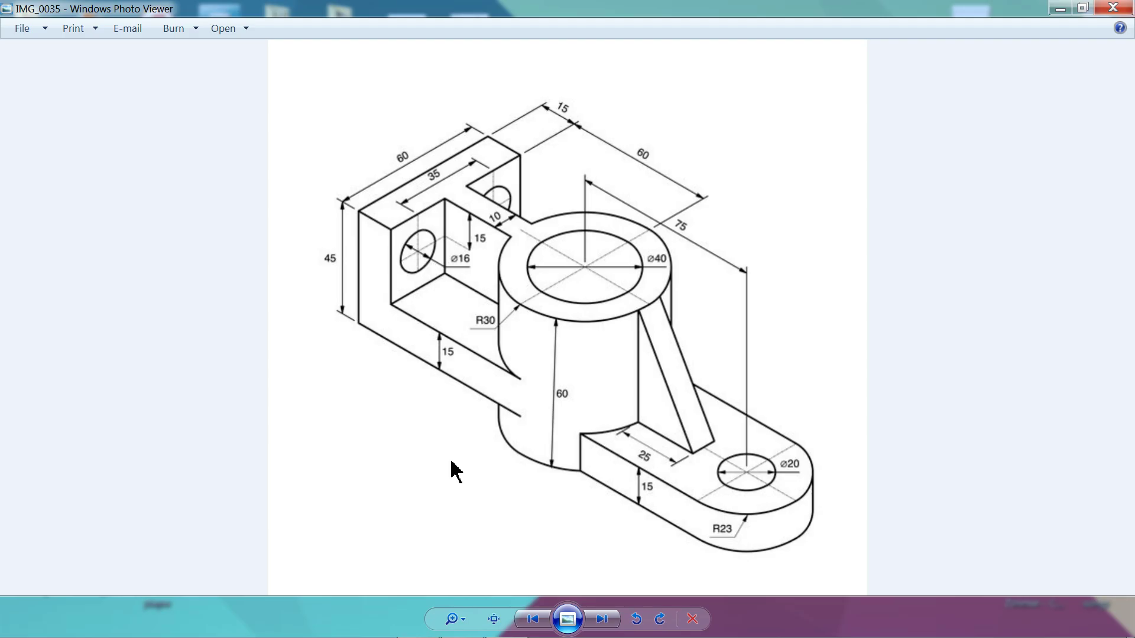
pyautogui.hotkey('alt', 'Tab')
pyautogui.click(674, 381)
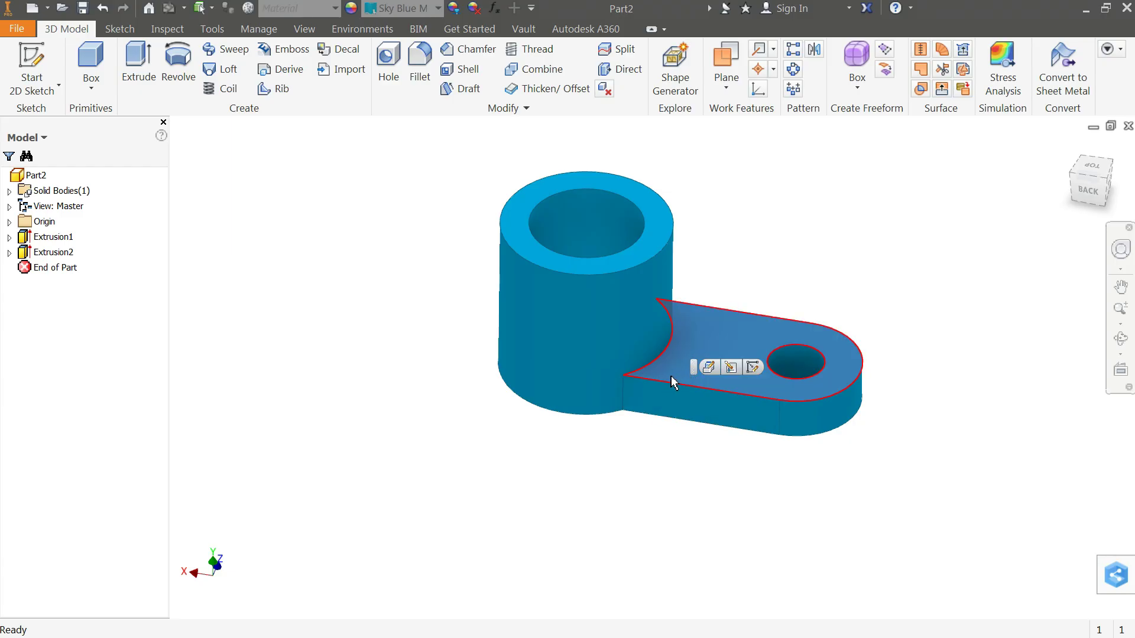
# - On the lug's top face, sketch three lines outlining a rectangle reaching left from the cylinder
pyautogui.click(753, 367)
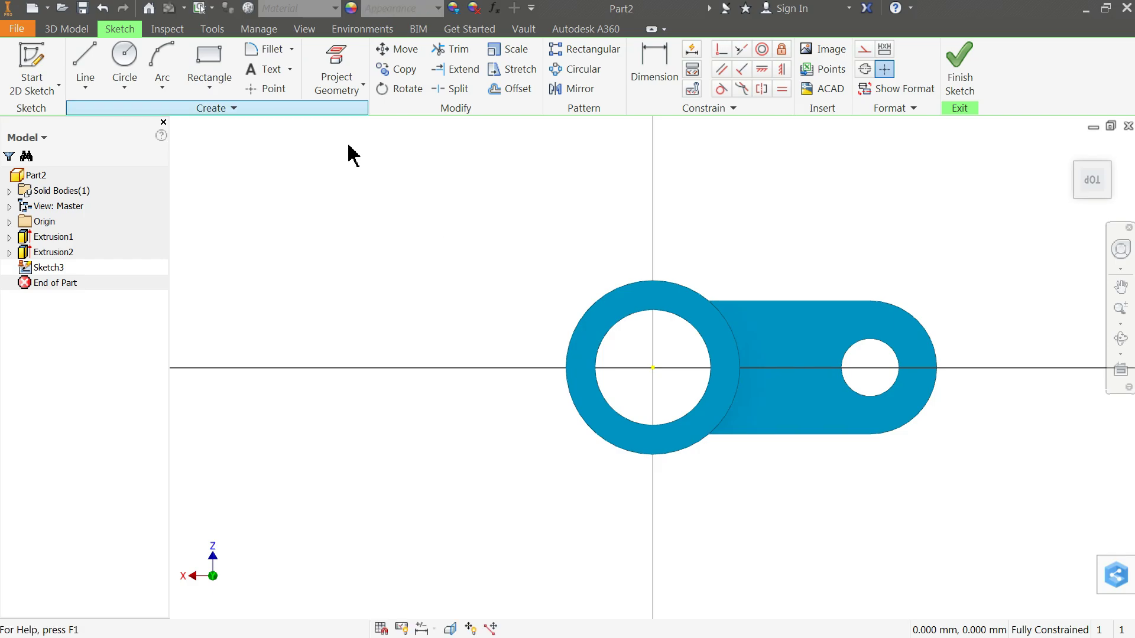
pyautogui.click(86, 66)
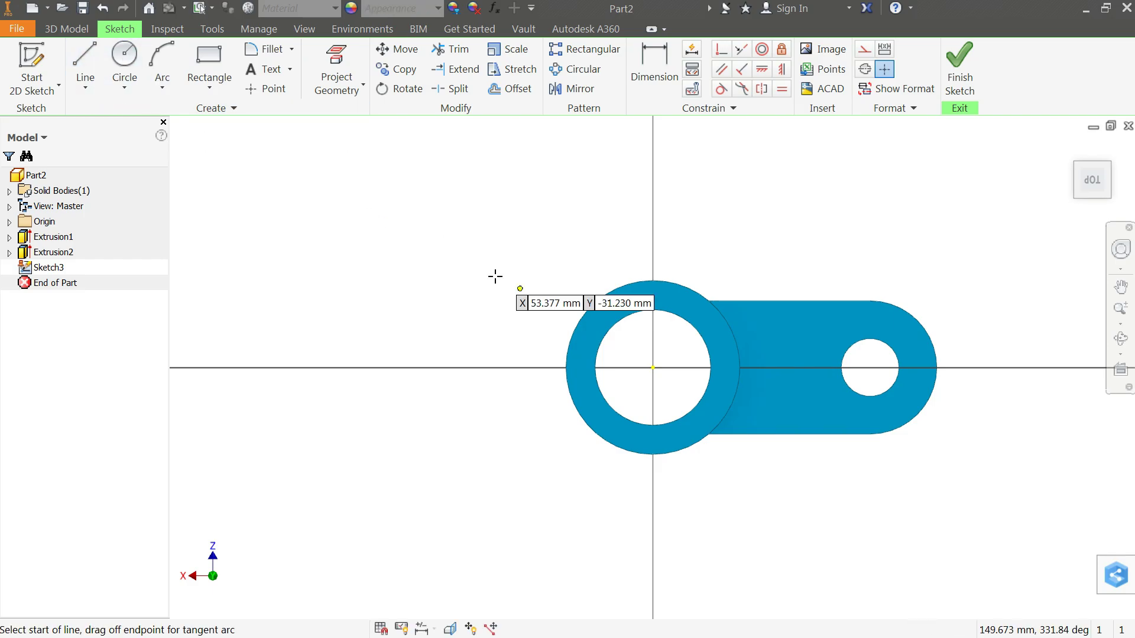
pyautogui.click(653, 281)
pyautogui.click(455, 282)
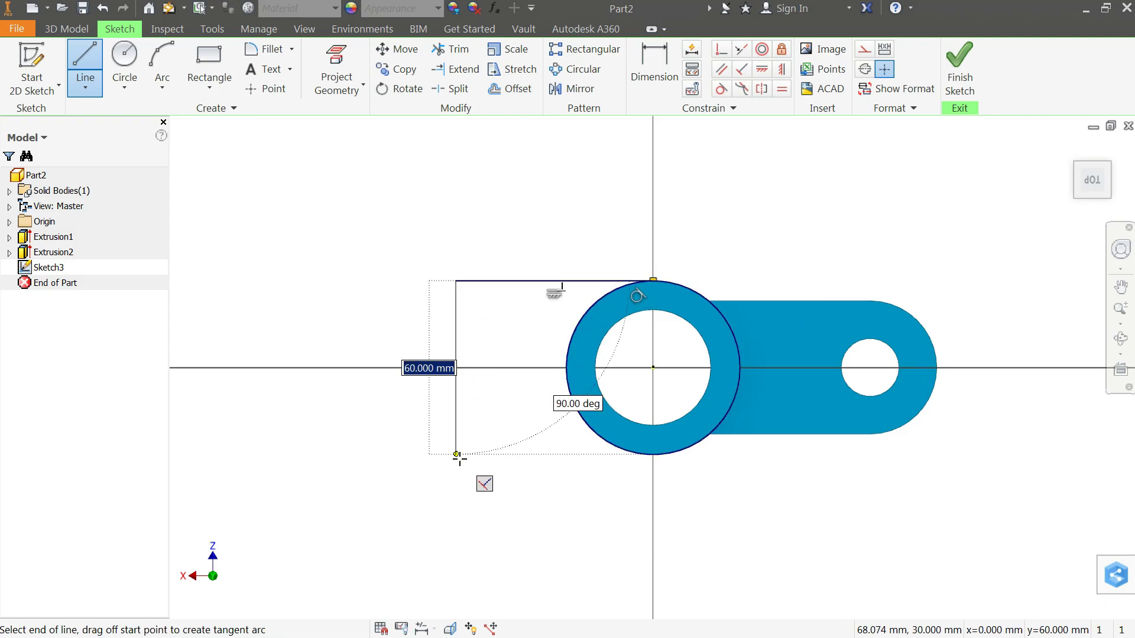
pyautogui.click(456, 454)
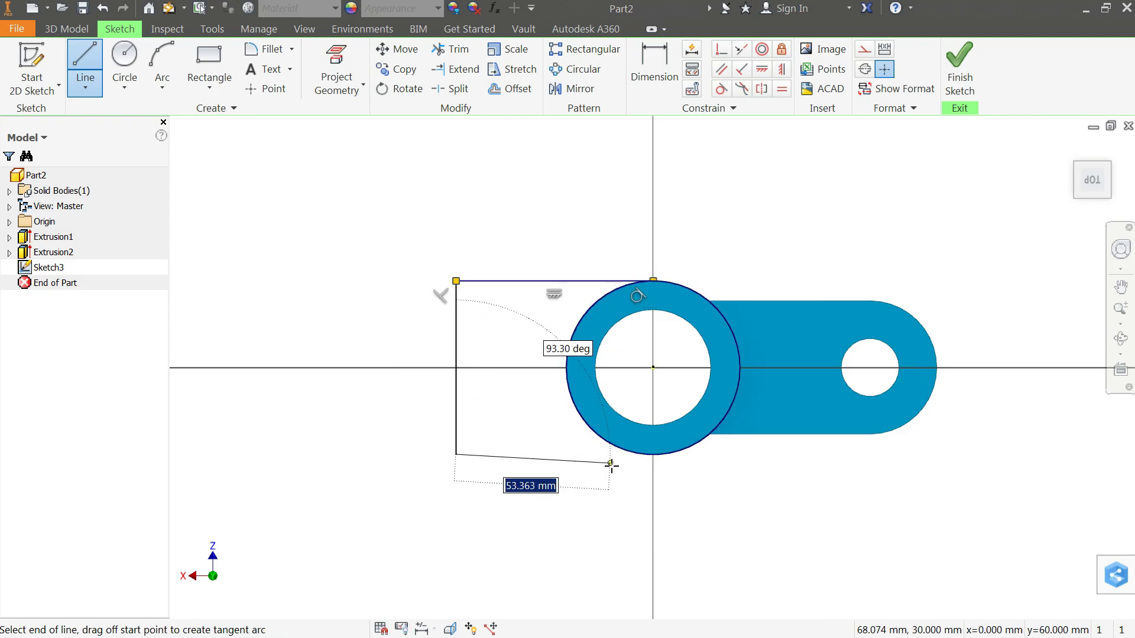
pyautogui.doubleClick(653, 454)
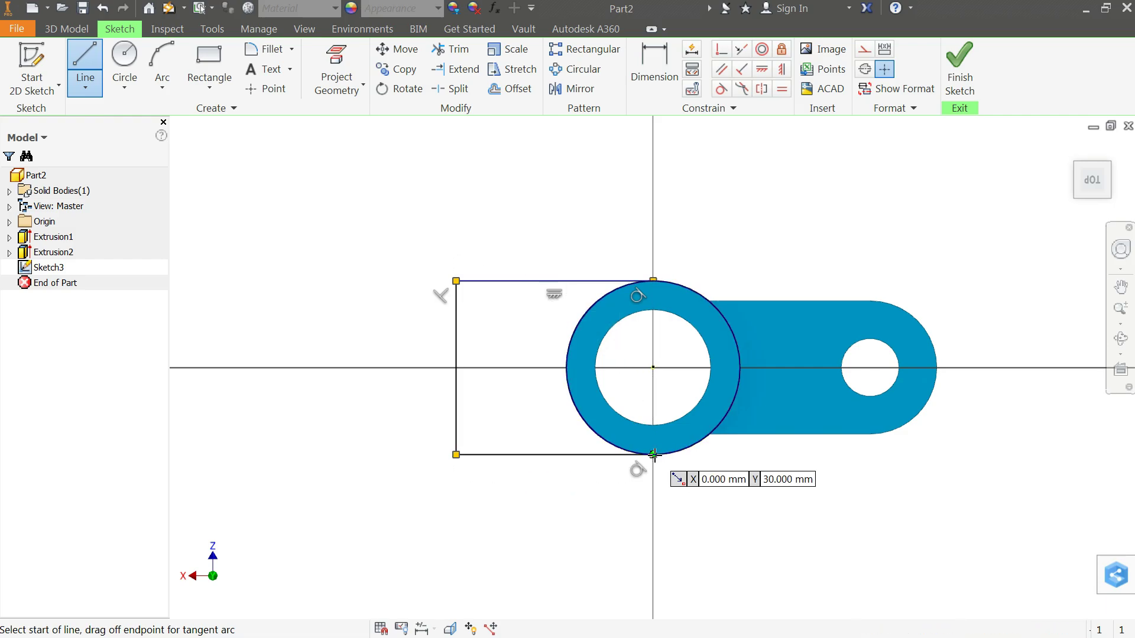
pyautogui.rightClick(502, 343)
pyautogui.click(546, 344)
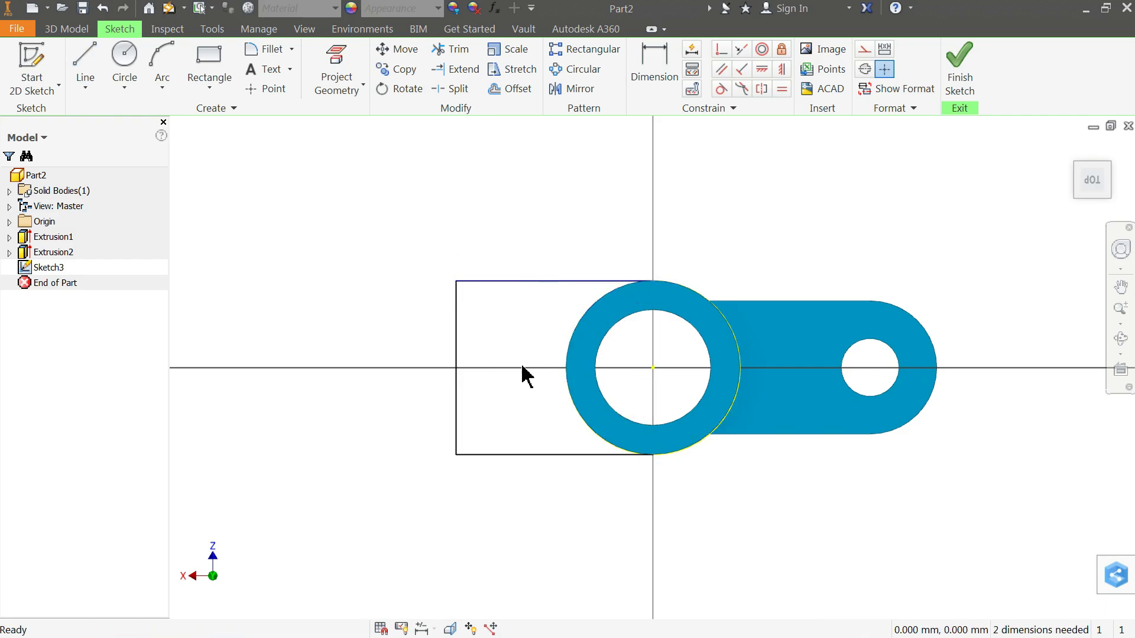
# - Dimension the rectangle 75 mm wide and 60 mm tall, then finish the sketch
pyautogui.click(652, 83)
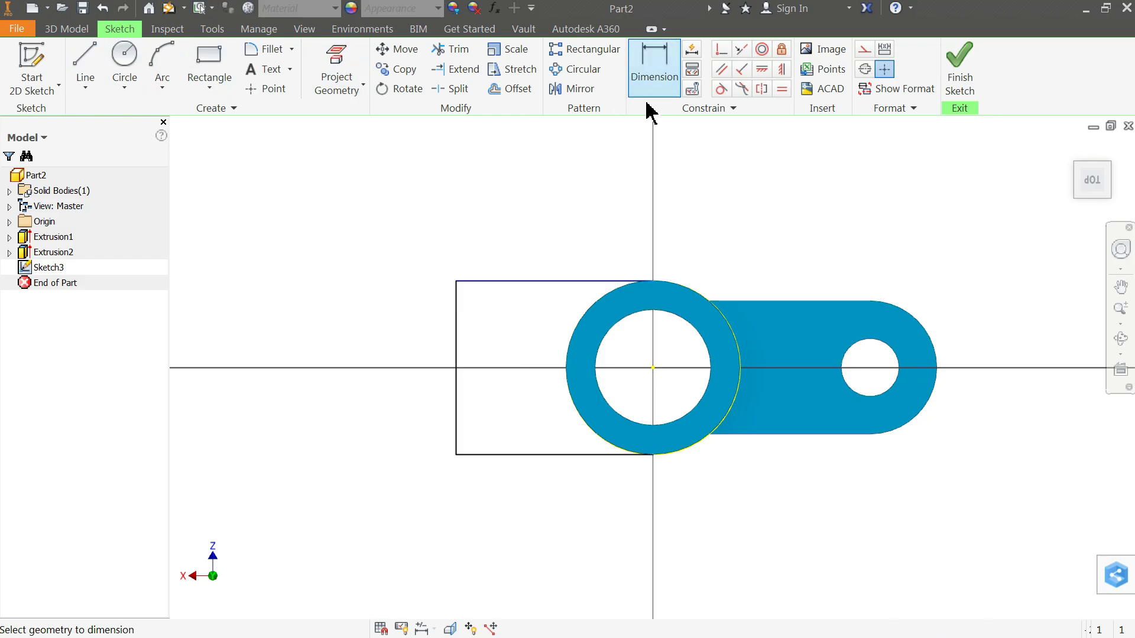
pyautogui.click(546, 281)
pyautogui.click(520, 241)
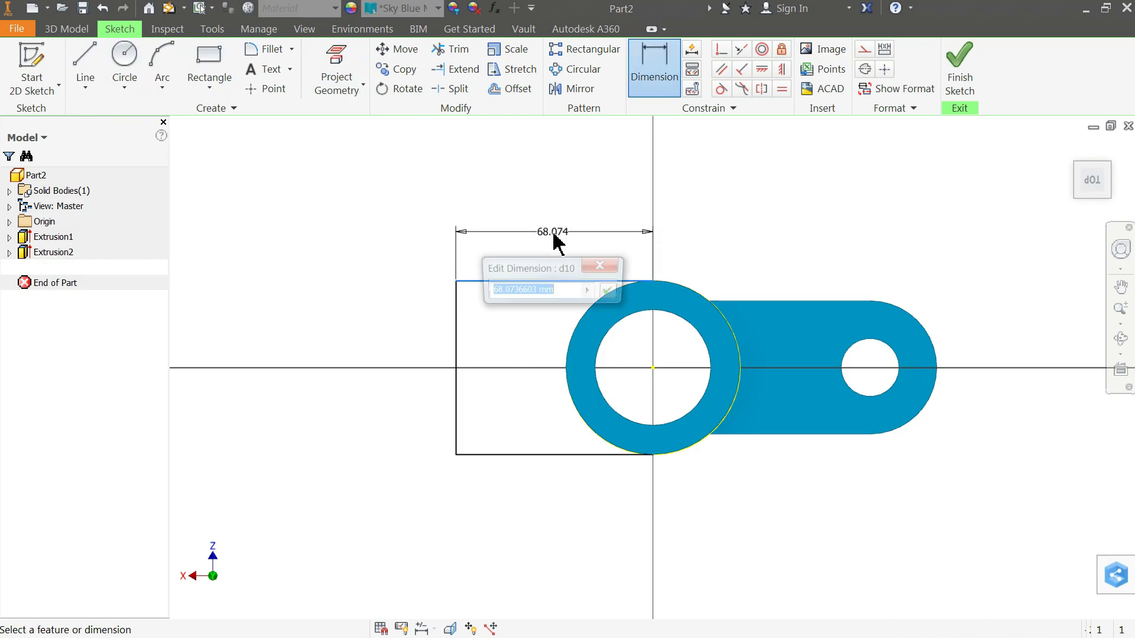
pyautogui.write('75')
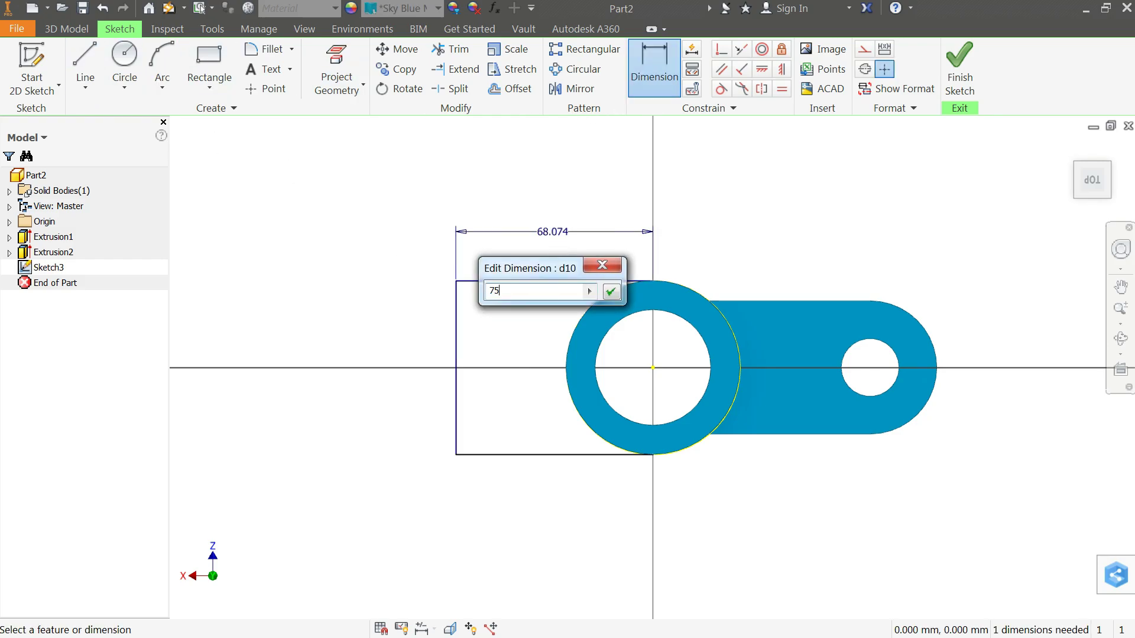
pyautogui.click(609, 297)
pyautogui.click(436, 342)
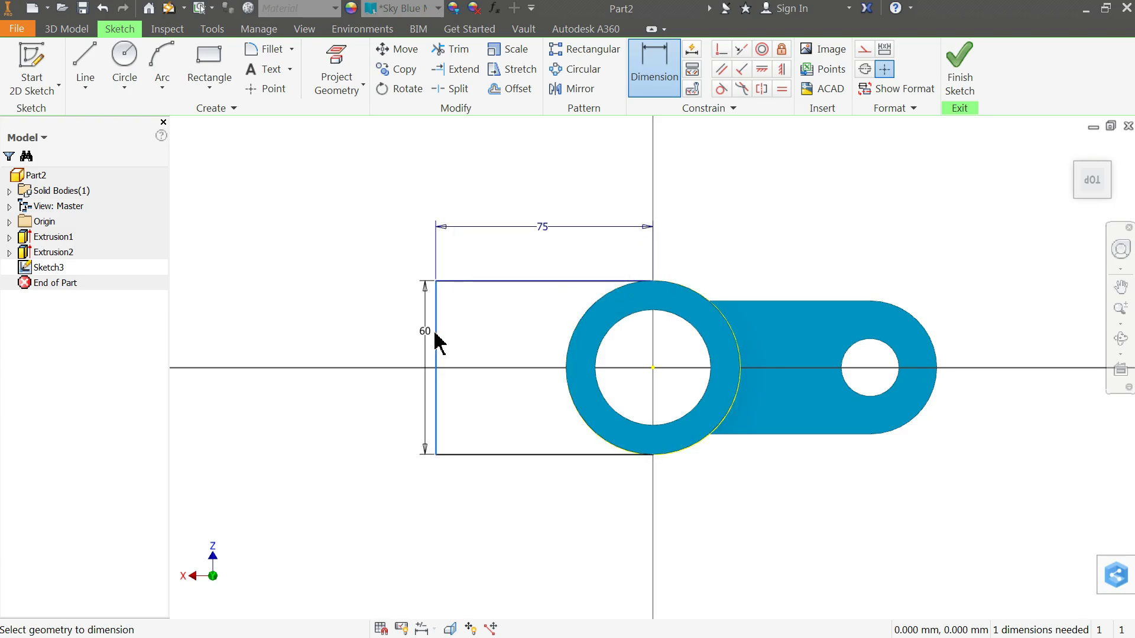
pyautogui.click(401, 343)
pyautogui.click(455, 391)
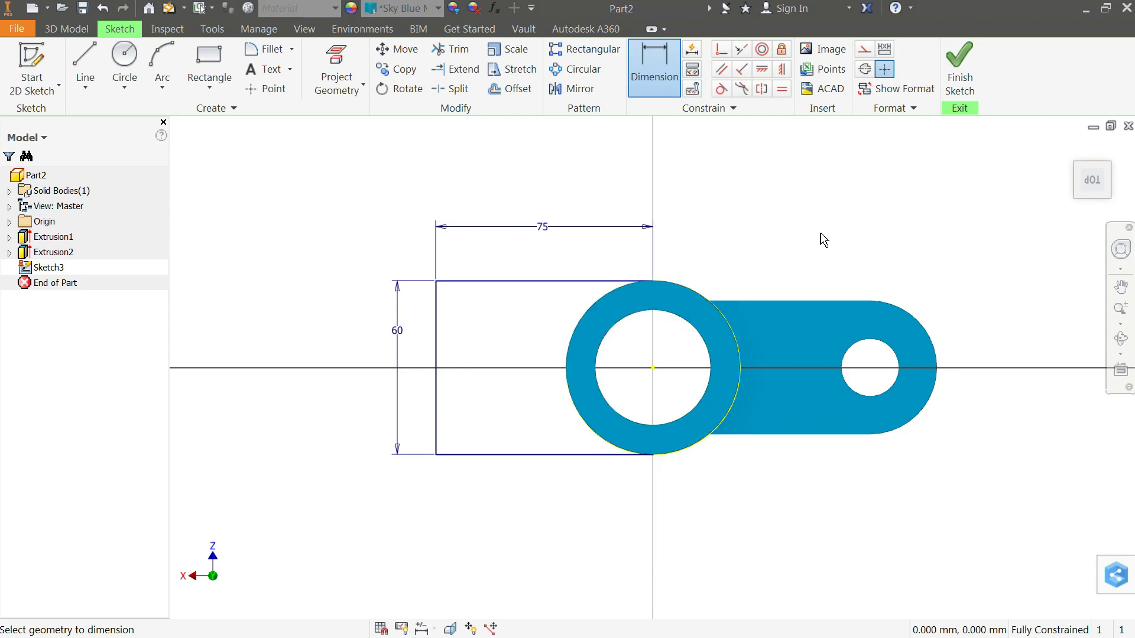
pyautogui.click(959, 65)
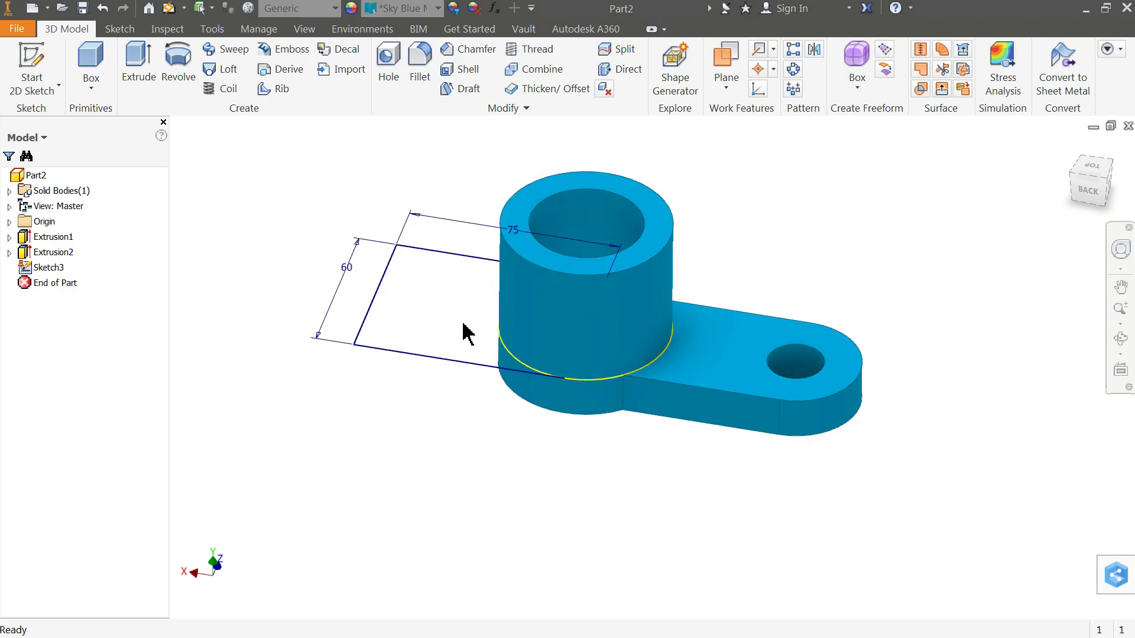
# - Extrude the 75 × 60 mm rectangle 15 mm into a flat plate joined to the cylinder
pyautogui.click(505, 353)
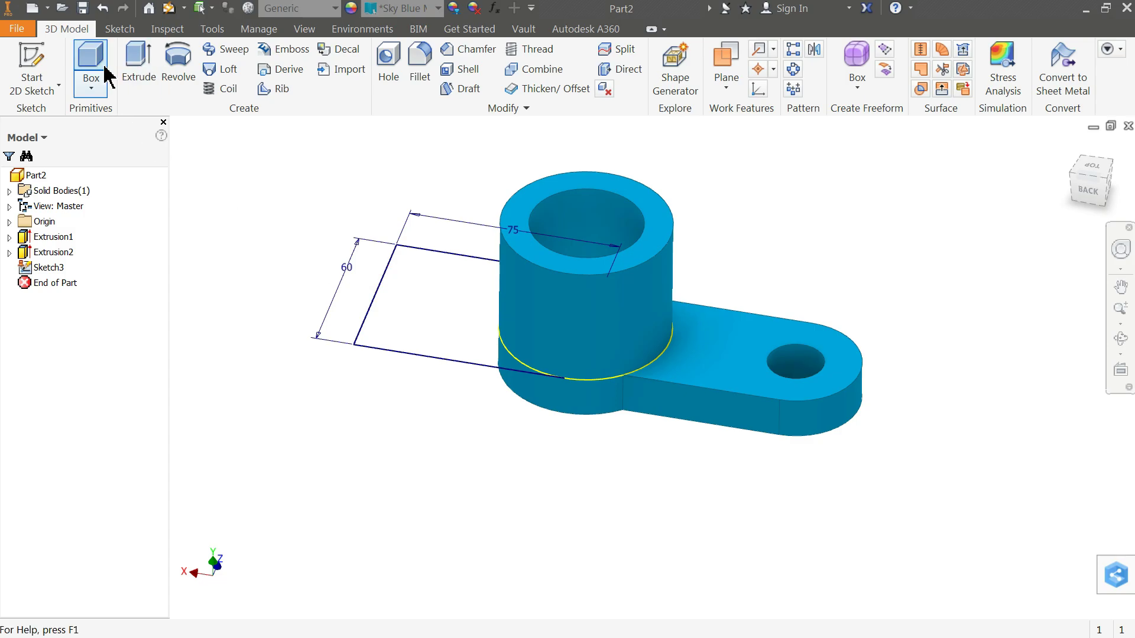
pyautogui.click(133, 69)
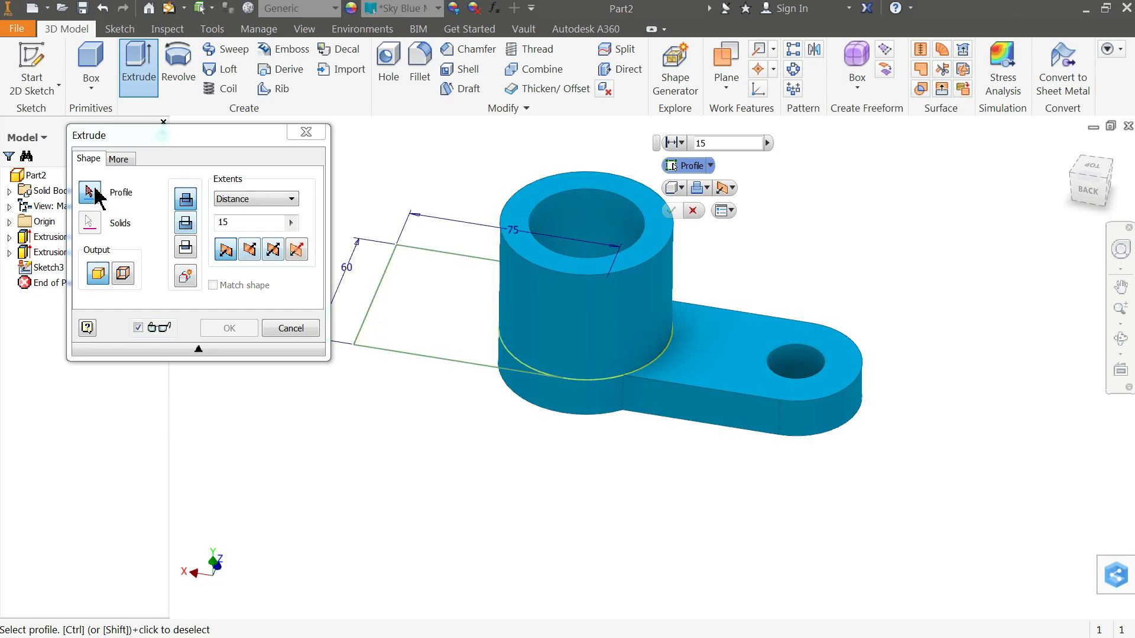
pyautogui.click(438, 307)
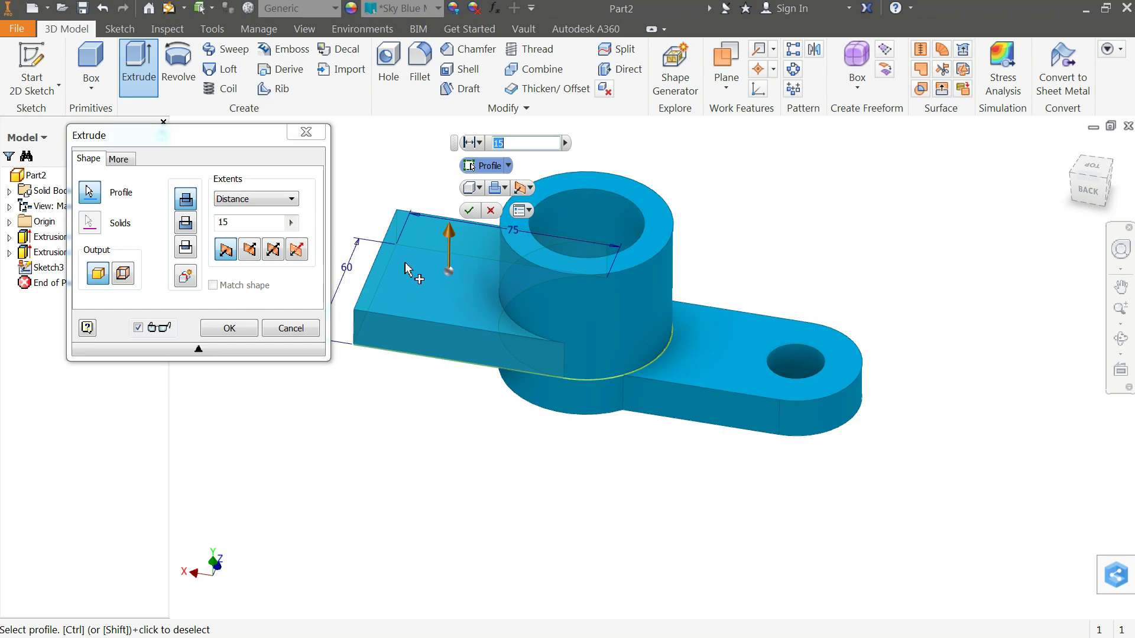
pyautogui.click(230, 328)
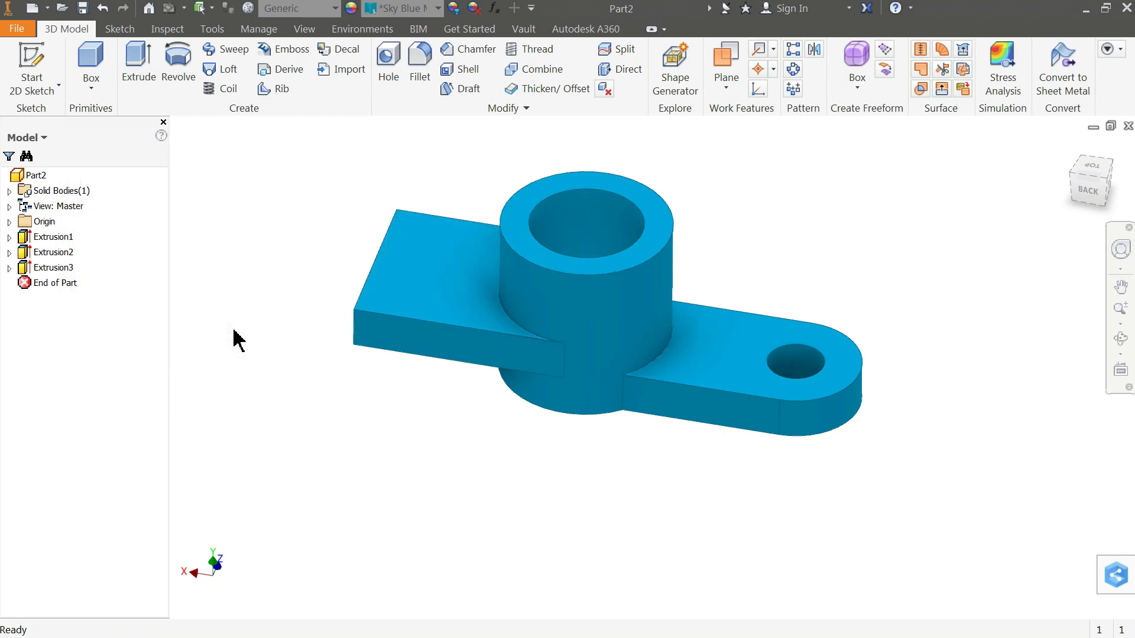
pyautogui.click(412, 290)
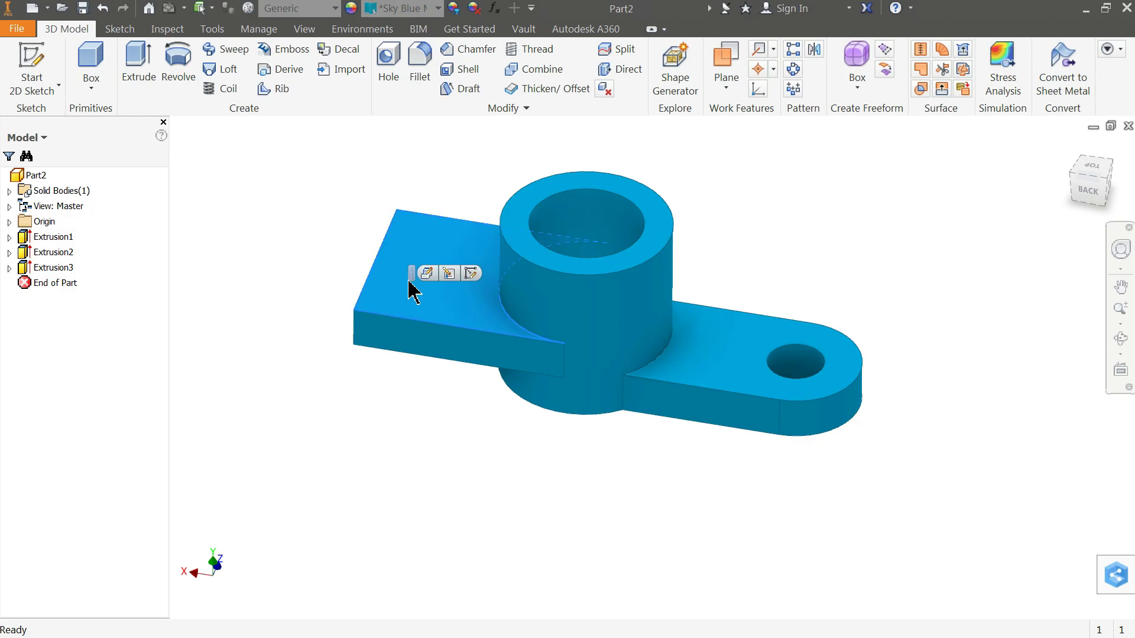
# - On the plate's top face, draw a two-point rectangle across its outer end
pyautogui.click(470, 274)
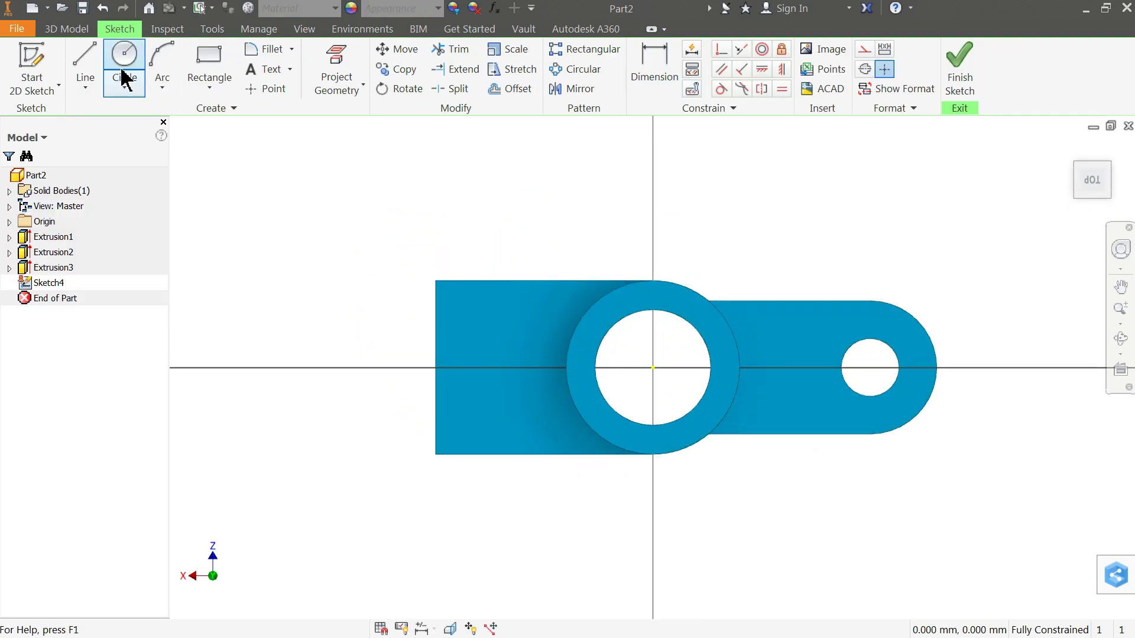
pyautogui.click(209, 87)
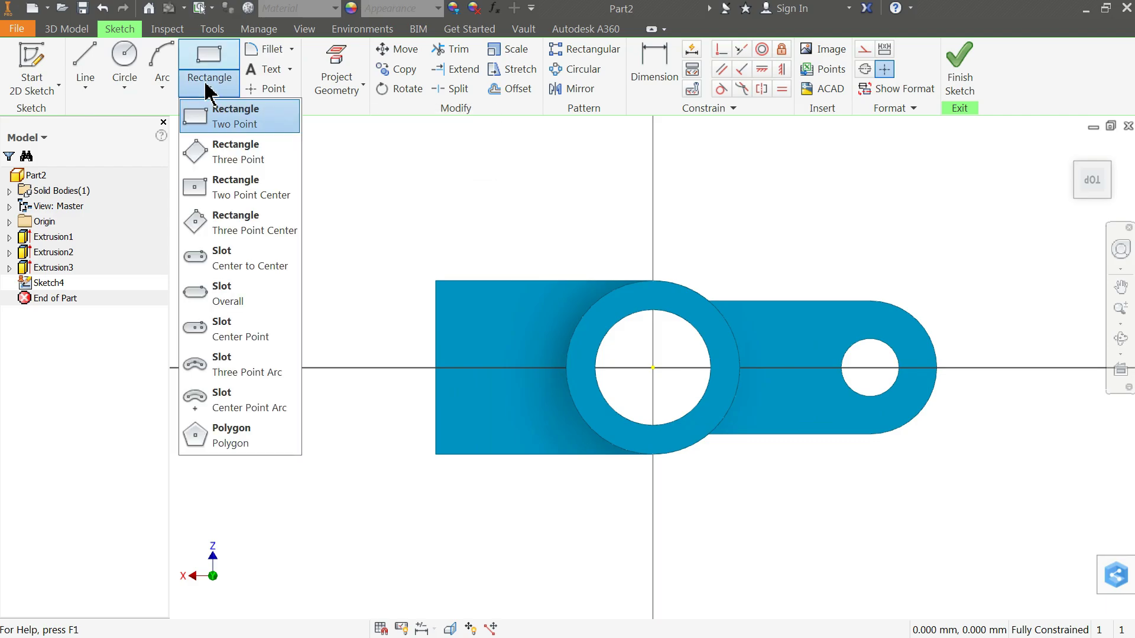
pyautogui.click(235, 124)
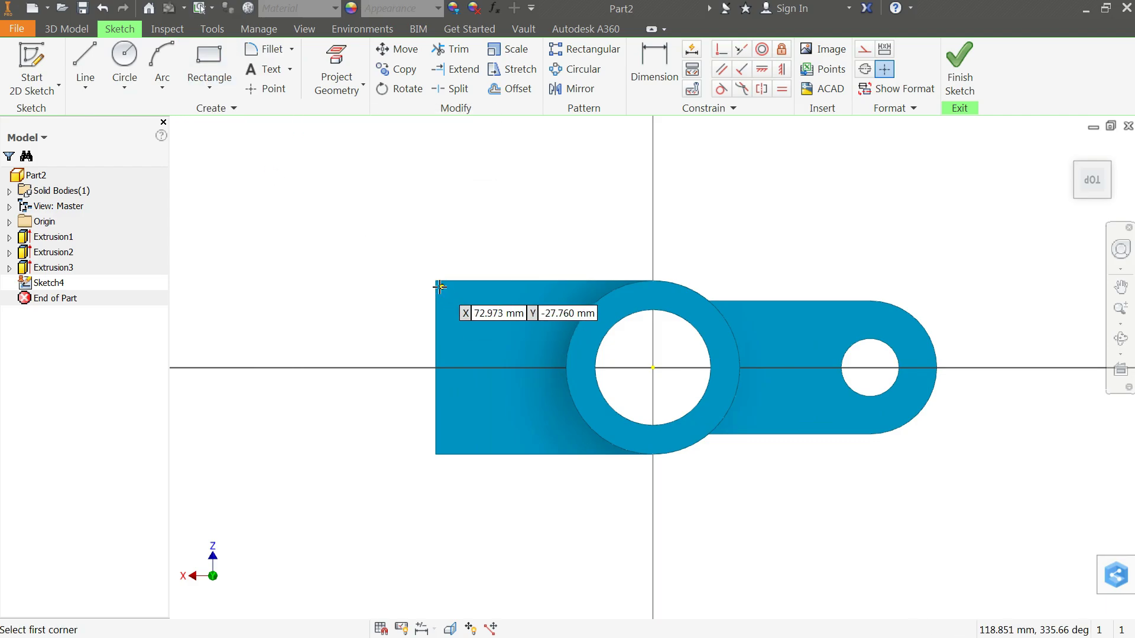
pyautogui.click(436, 281)
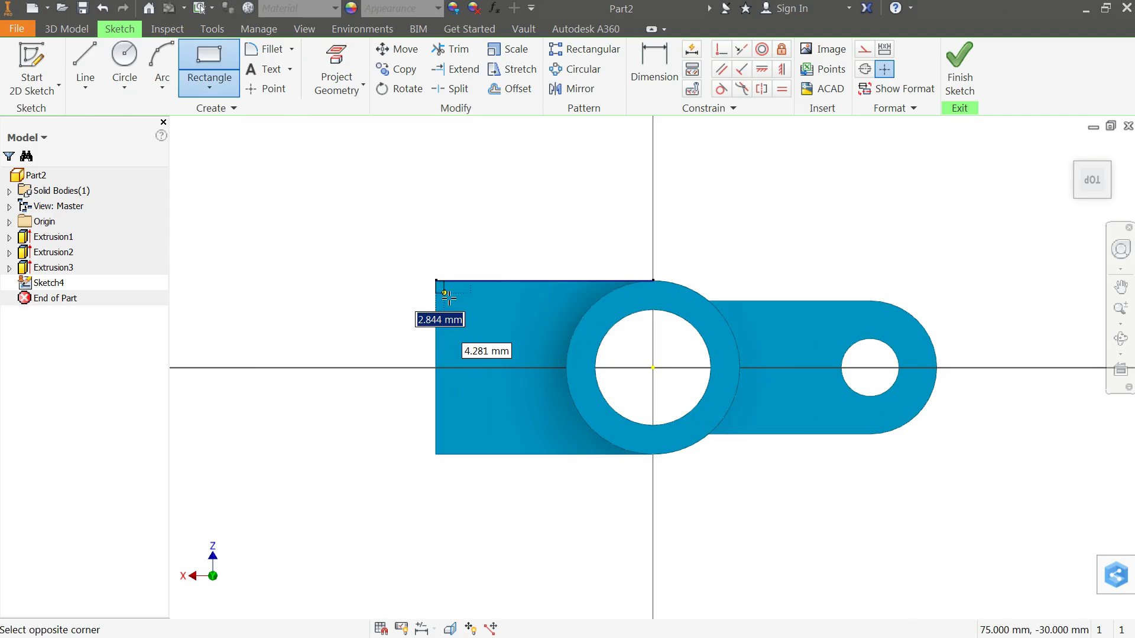
pyautogui.click(503, 454)
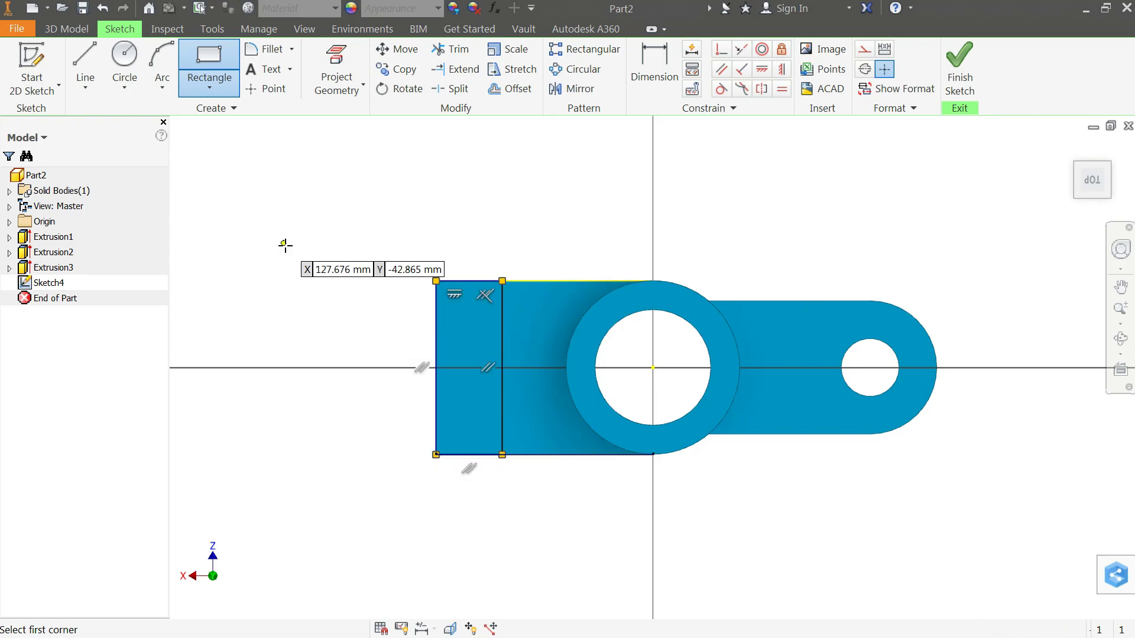
# - Dimension the rectangle's width to 15 mm and finish the sketch
pyautogui.click(650, 79)
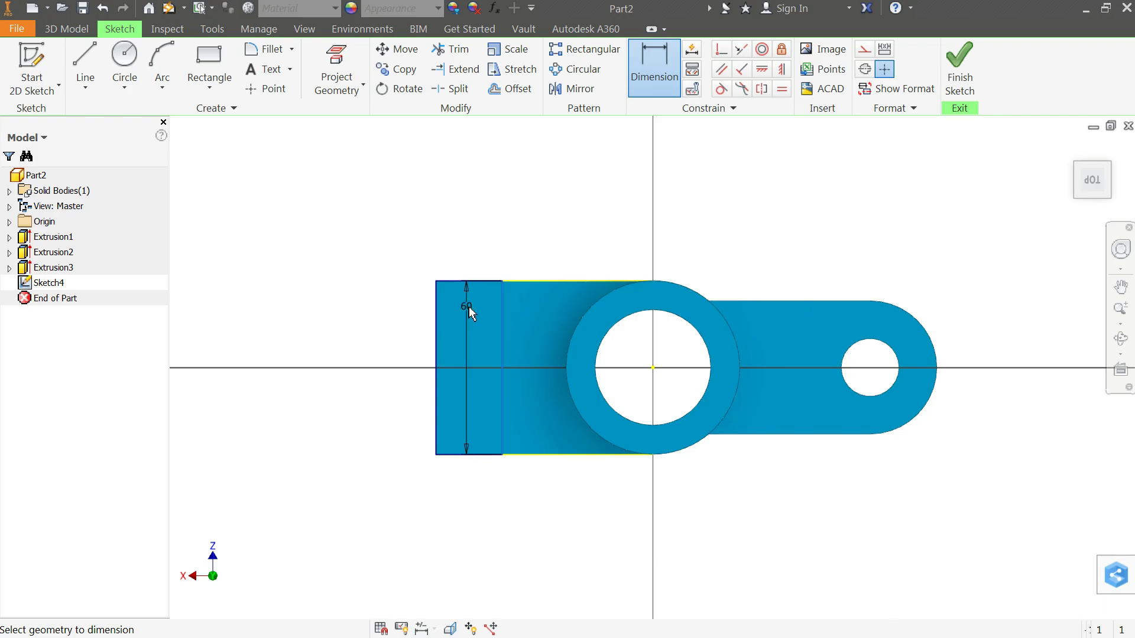
pyautogui.click(437, 313)
pyautogui.click(469, 256)
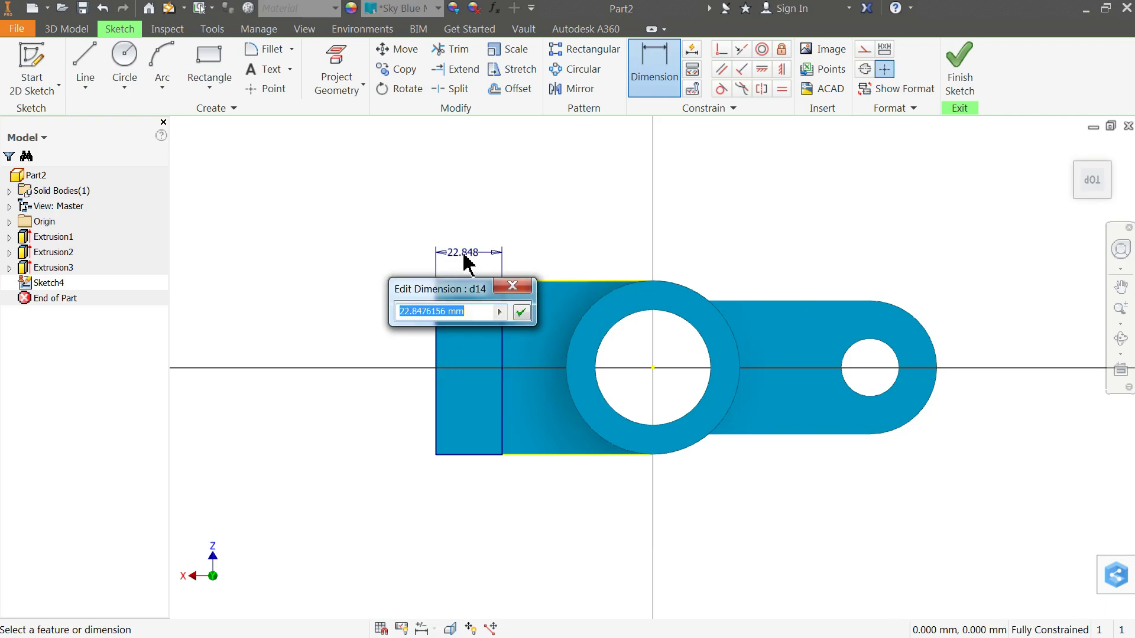
pyautogui.write('15')
pyautogui.click(522, 313)
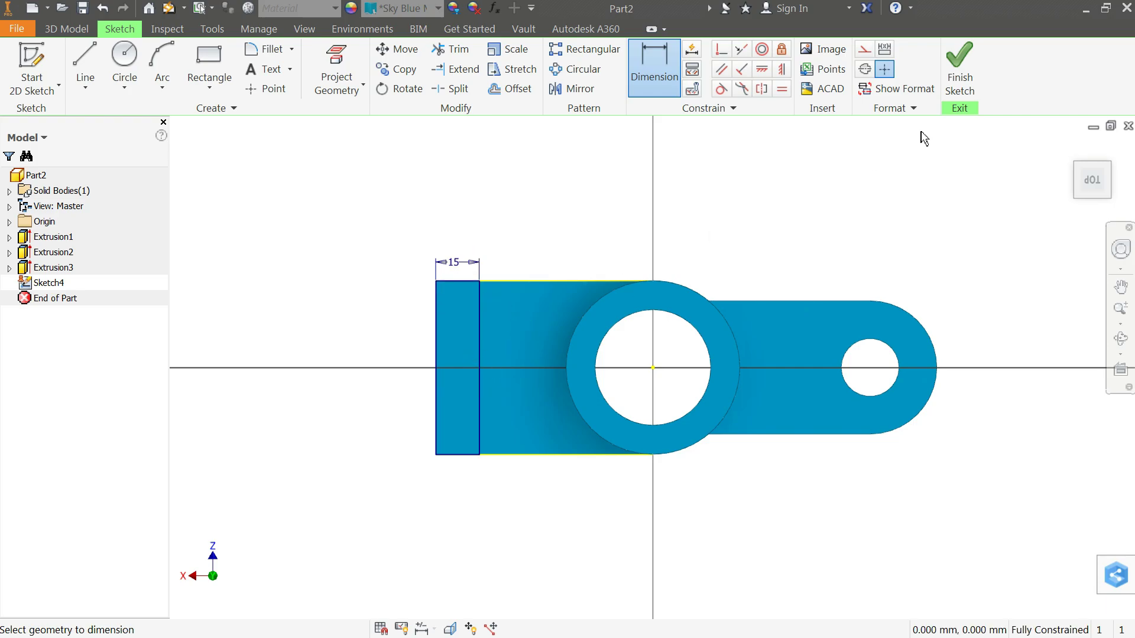
pyautogui.click(964, 78)
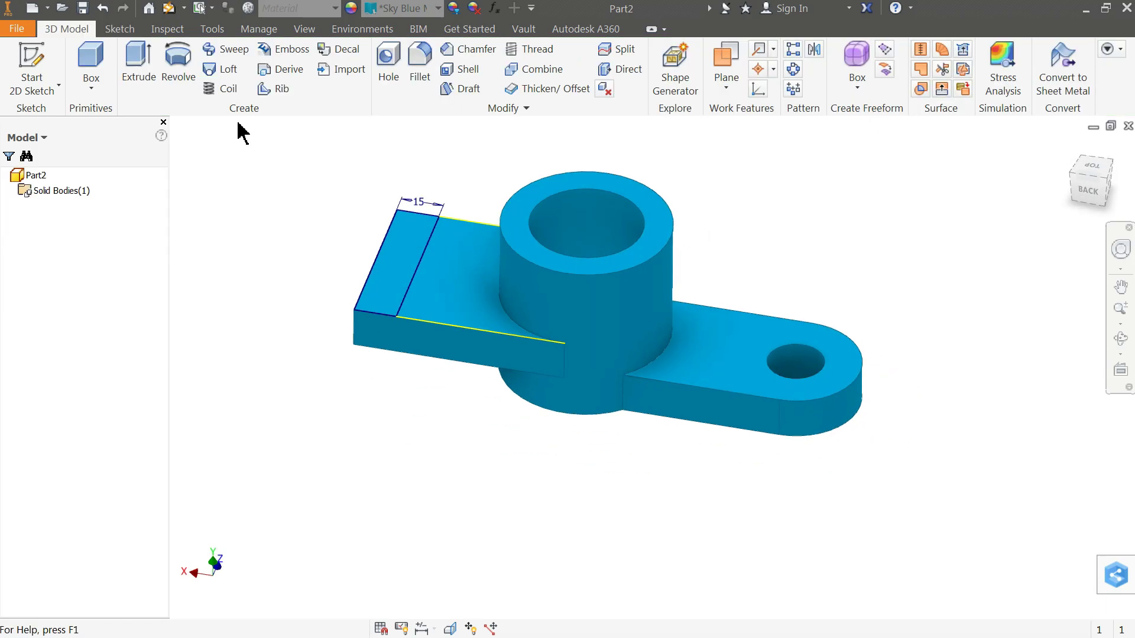
# - Extrude the 15 mm strip 30 mm upward into a wall at the plate's end
pyautogui.click(137, 69)
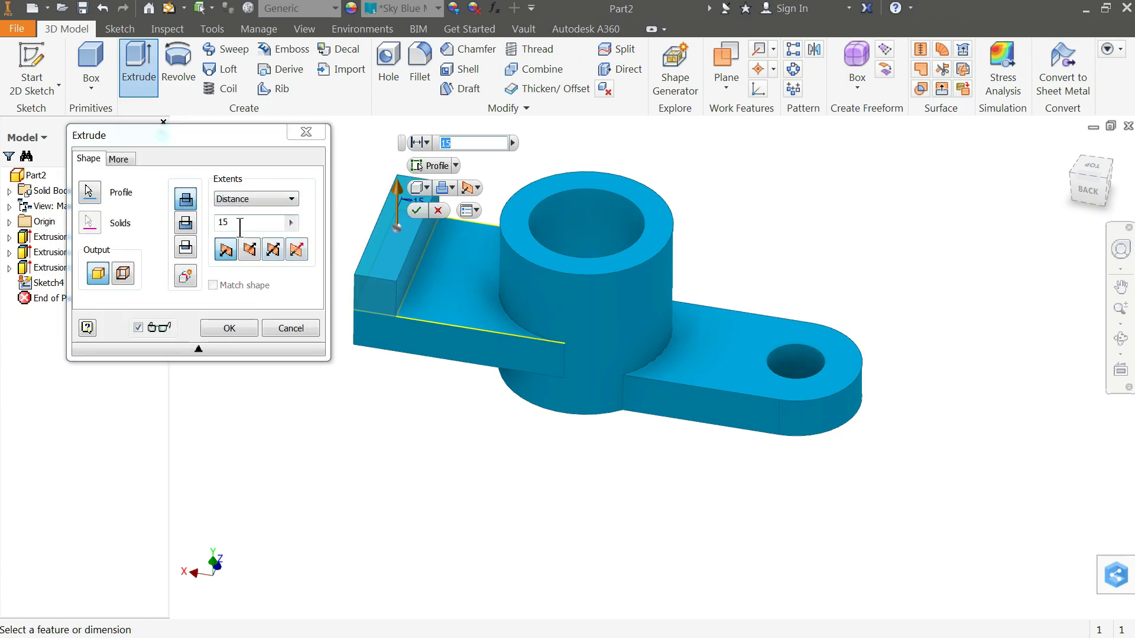
pyautogui.moveTo(240, 224); pyautogui.dragTo(215, 223)
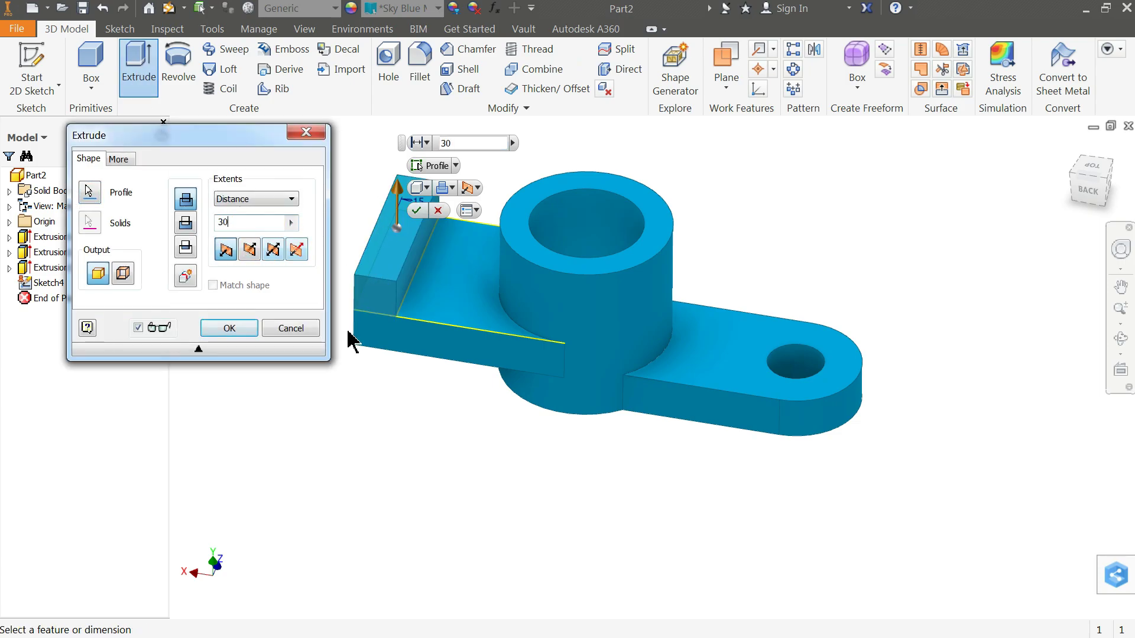
pyautogui.write('30')
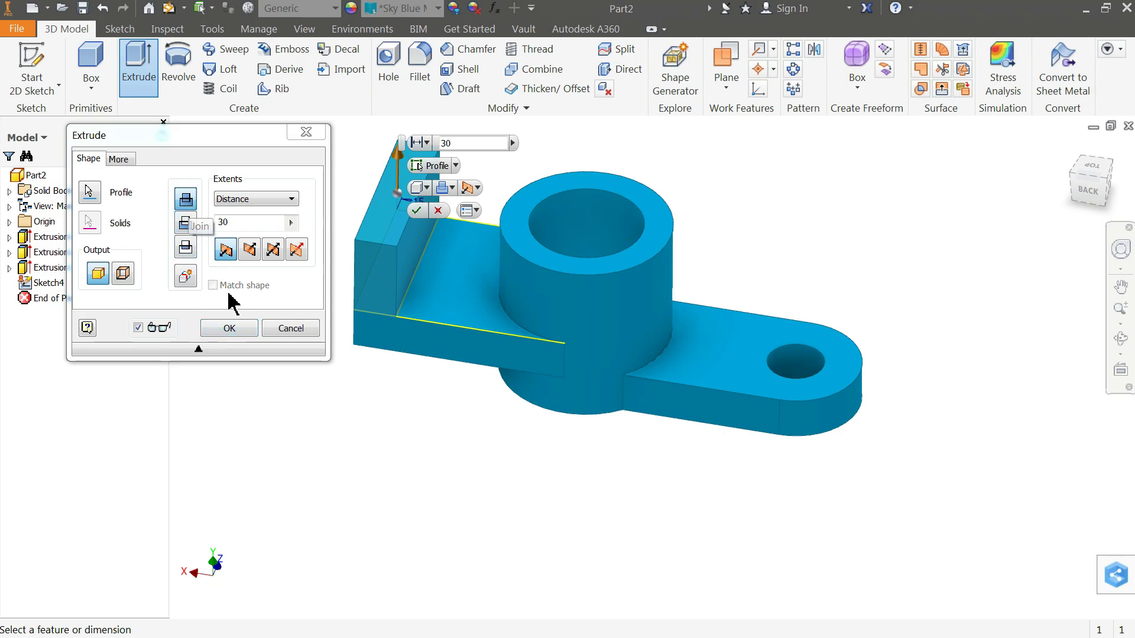
pyautogui.click(229, 329)
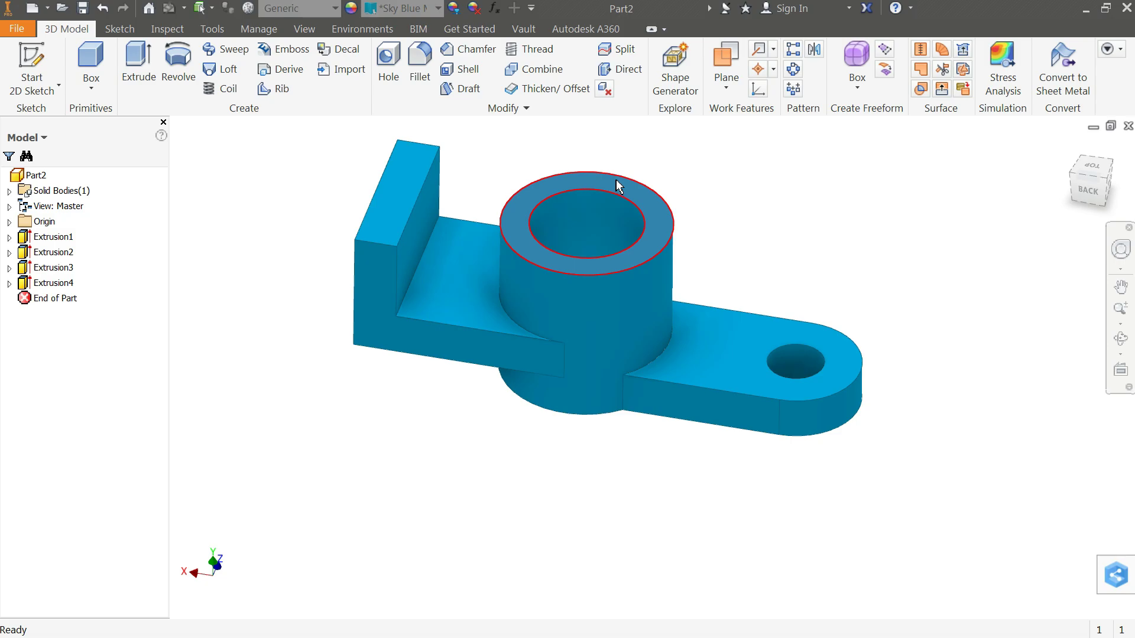
pyautogui.scroll(-3, 617, 186)
pyautogui.scroll(3, 617, 186)
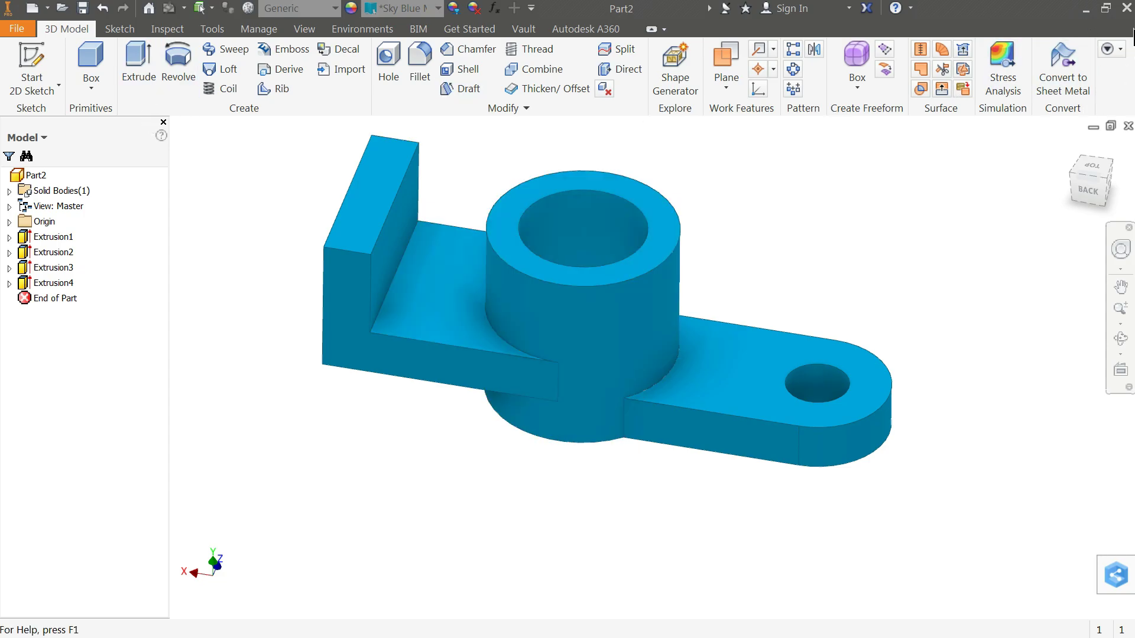
pyautogui.click(1086, 9)
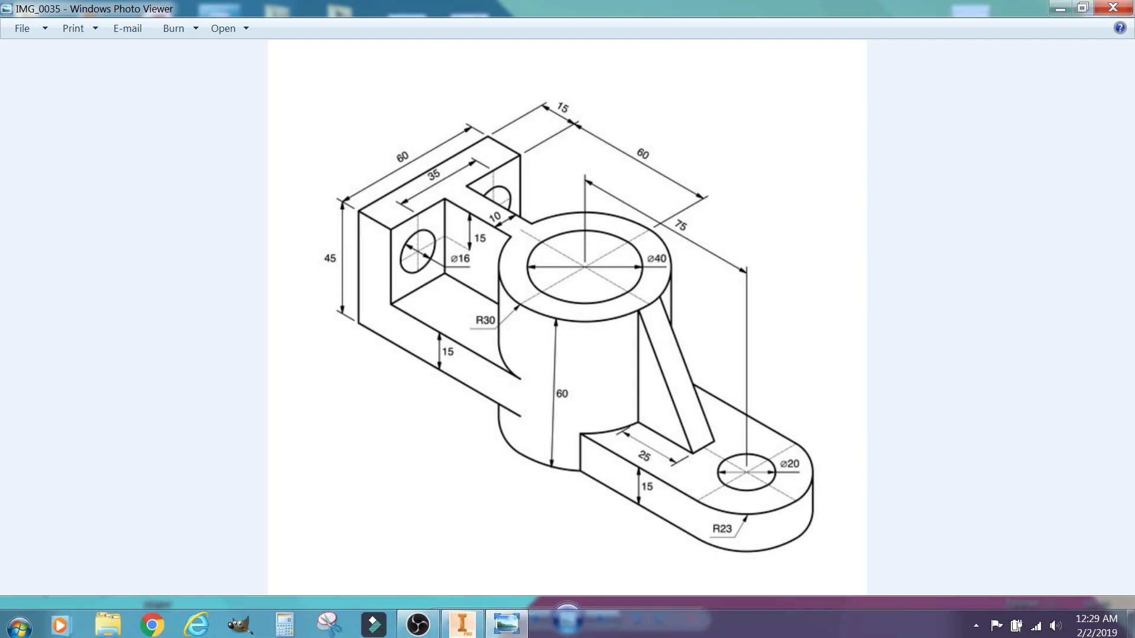
pyautogui.click(464, 622)
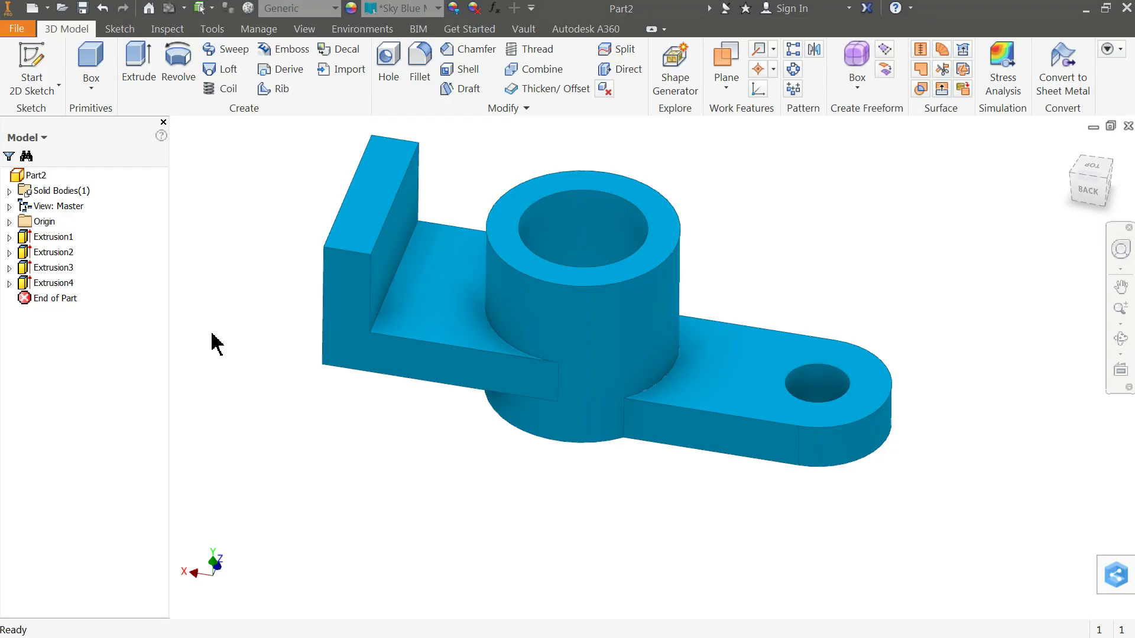
# - On the XY Plane, sketch a diagonal line from the cylinder's top-right corner to the lug's top edge
pyautogui.click(10, 223)
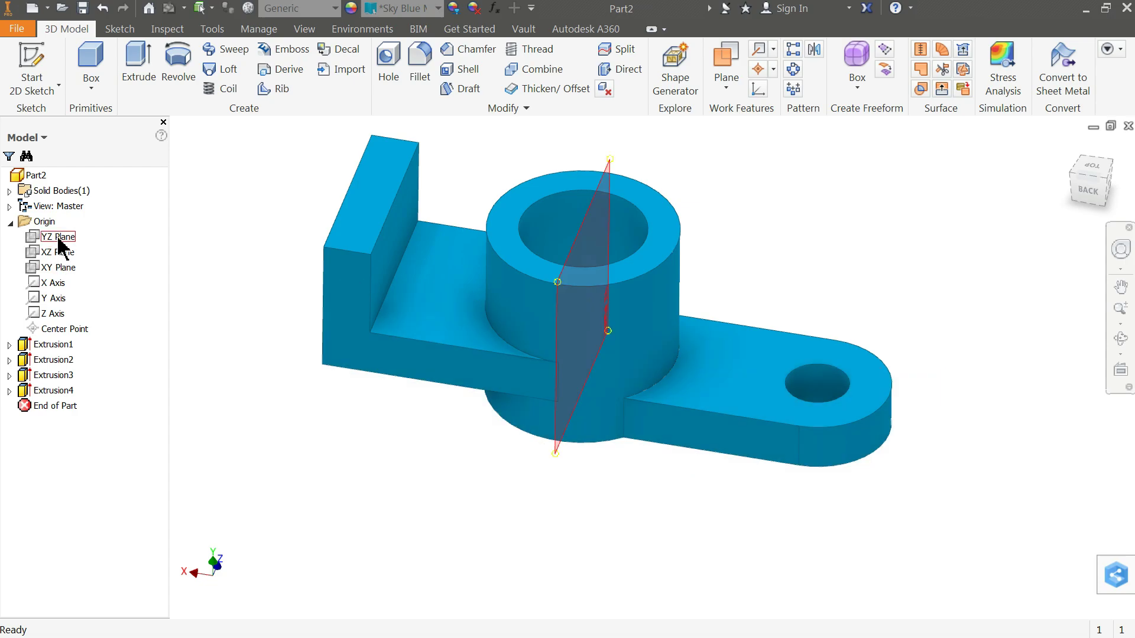
pyautogui.click(57, 271)
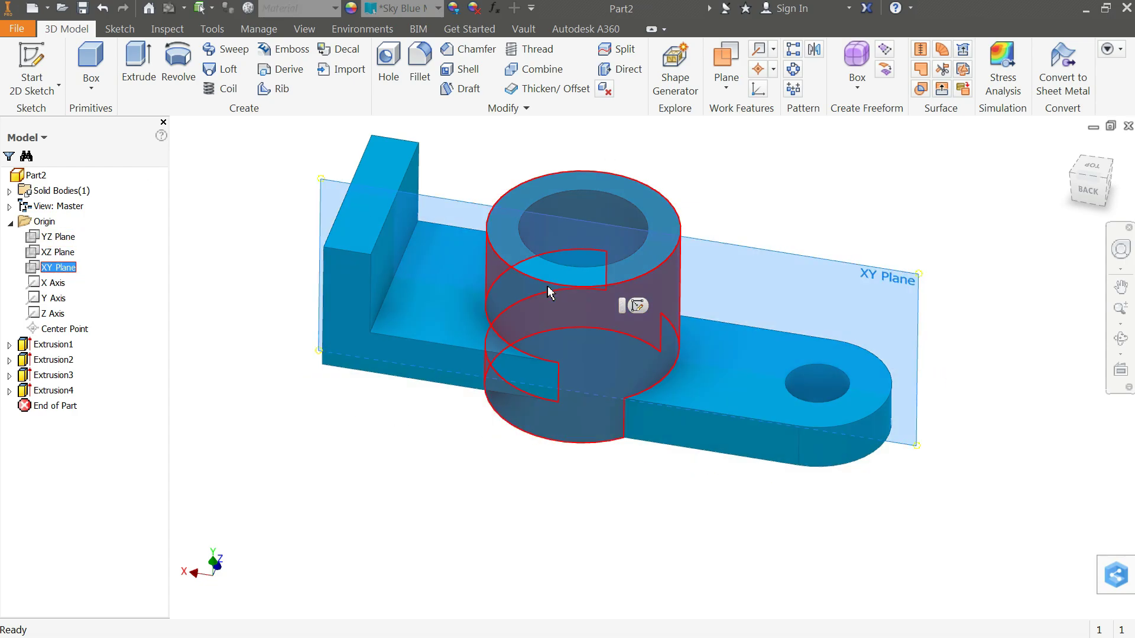
pyautogui.click(637, 305)
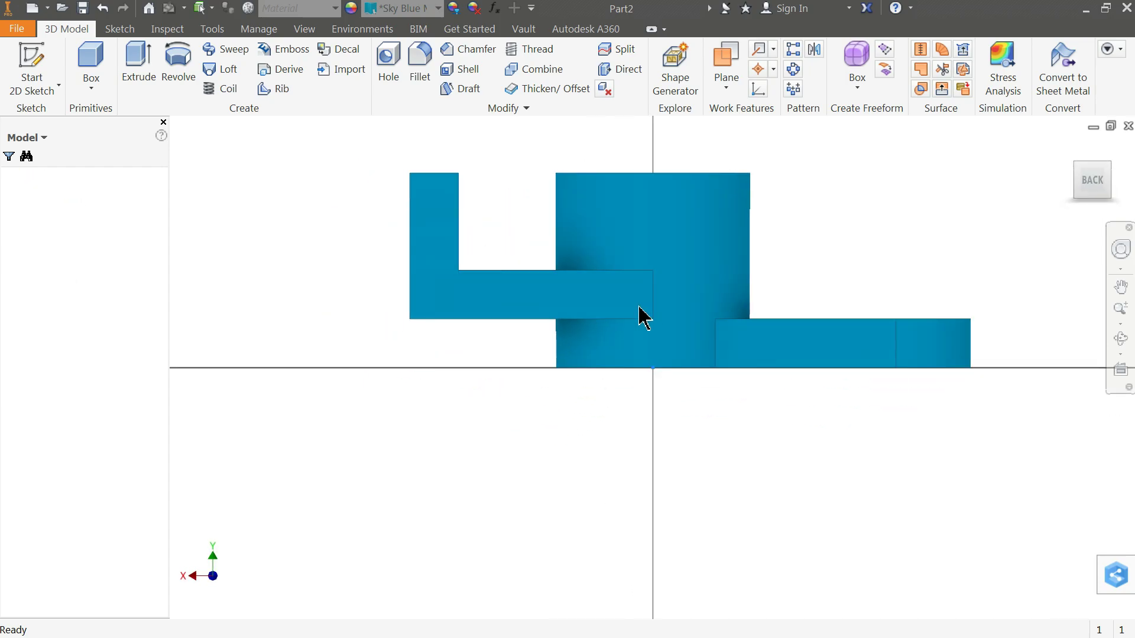
pyautogui.click(85, 59)
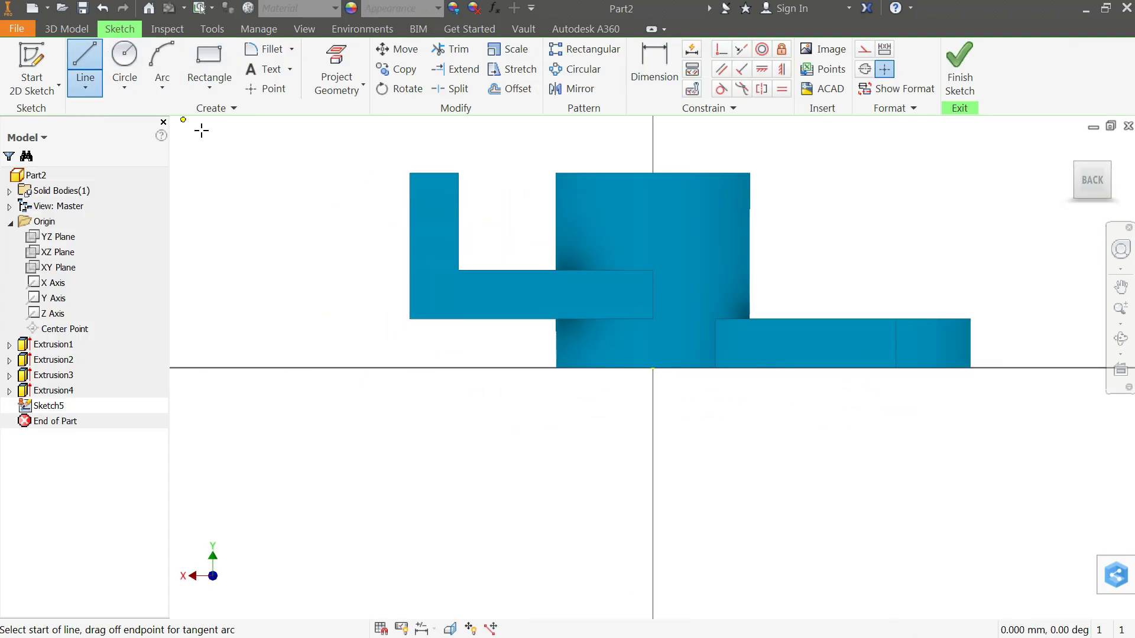
pyautogui.scroll(3, 833, 153)
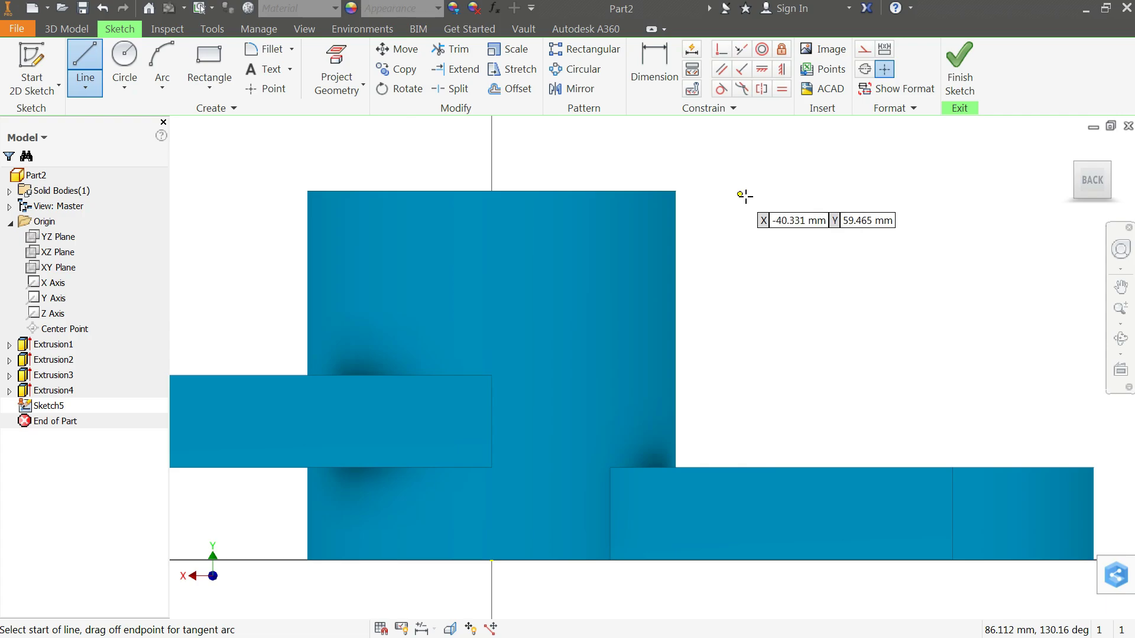
pyautogui.click(677, 192)
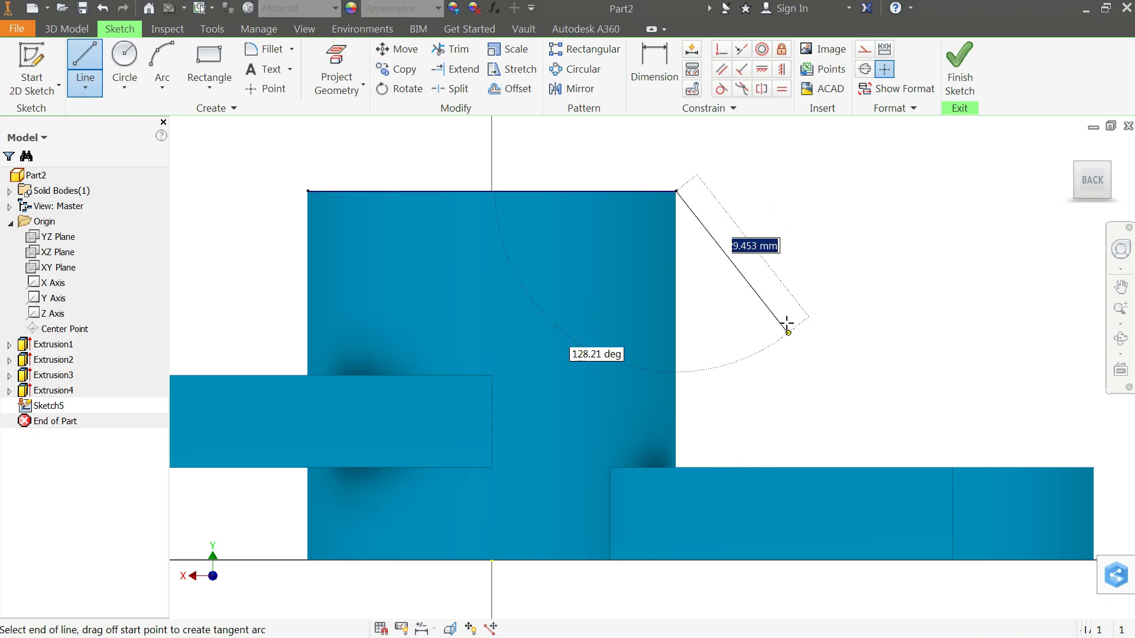
pyautogui.click(841, 469)
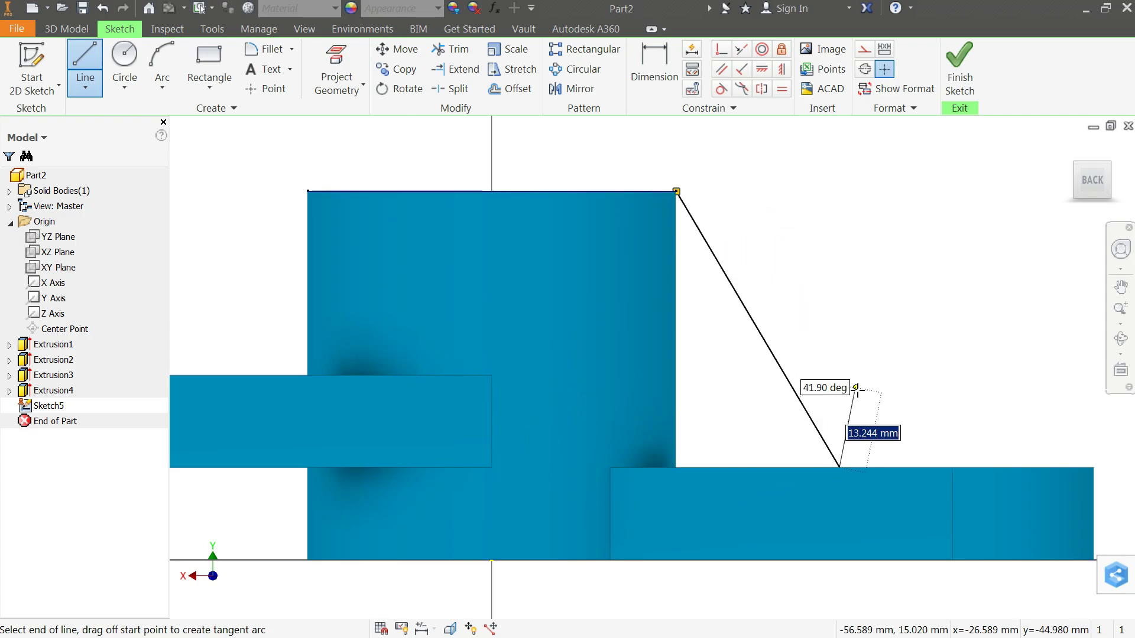
pyautogui.rightClick(860, 354)
pyautogui.click(907, 363)
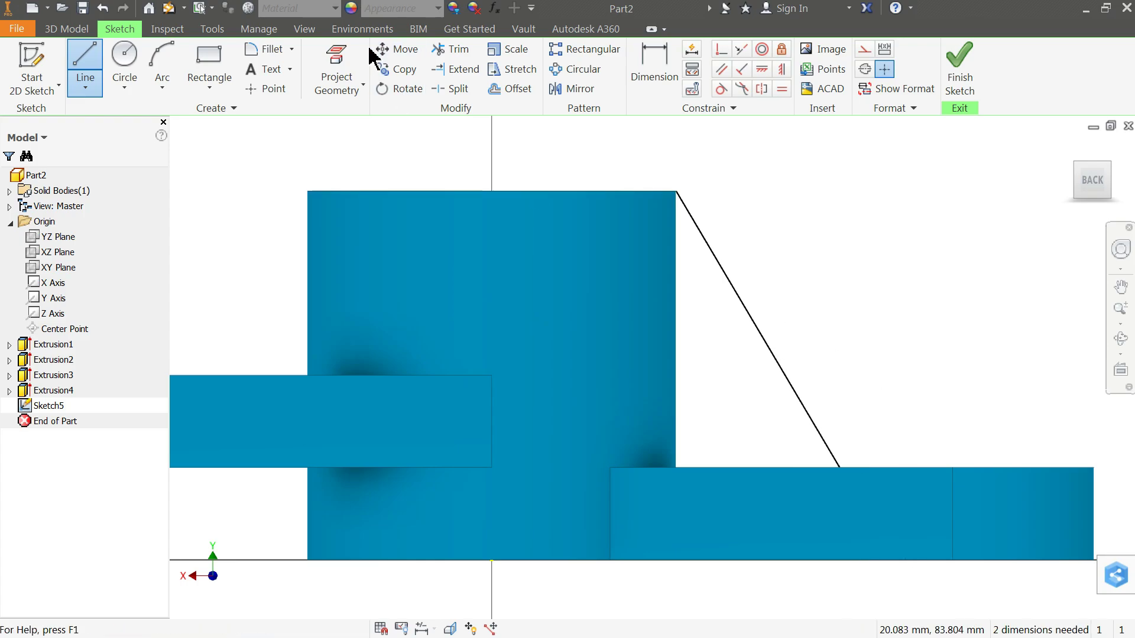
# - Add a 44.98 mm vertical height dimension to the slanted rib line
pyautogui.click(653, 66)
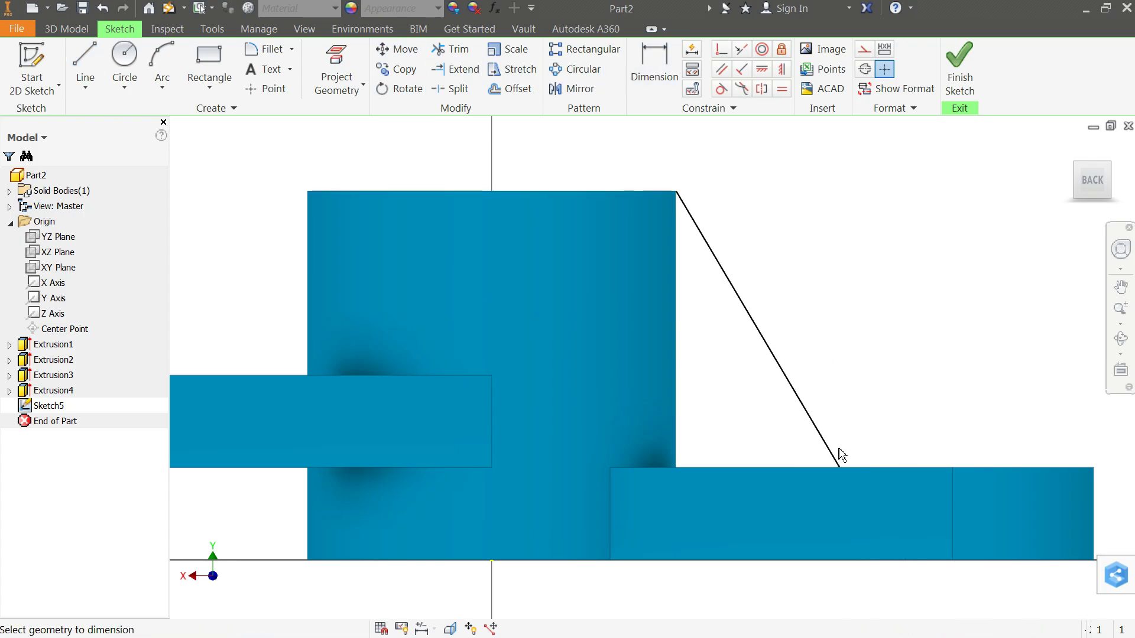
pyautogui.click(840, 467)
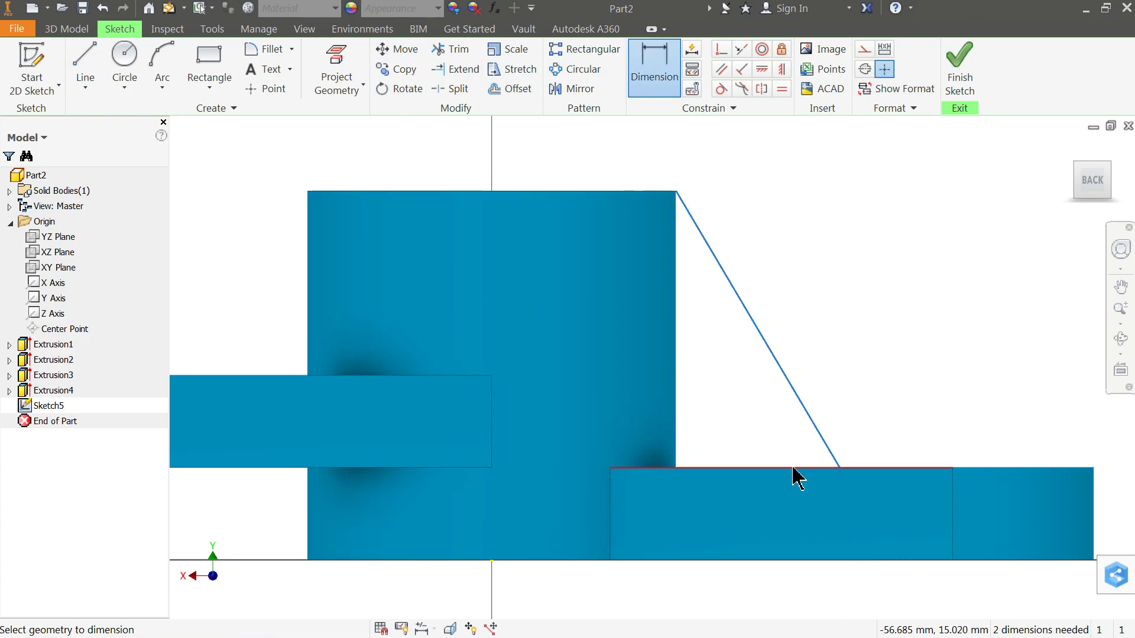
pyautogui.click(672, 457)
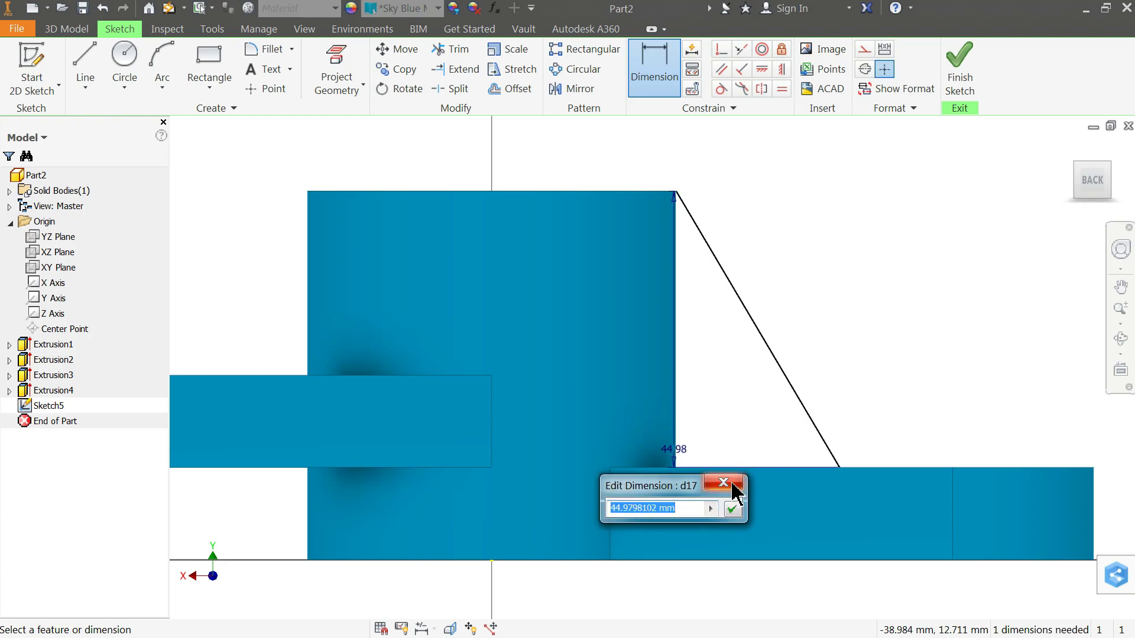
pyautogui.click(724, 483)
pyautogui.click(683, 455)
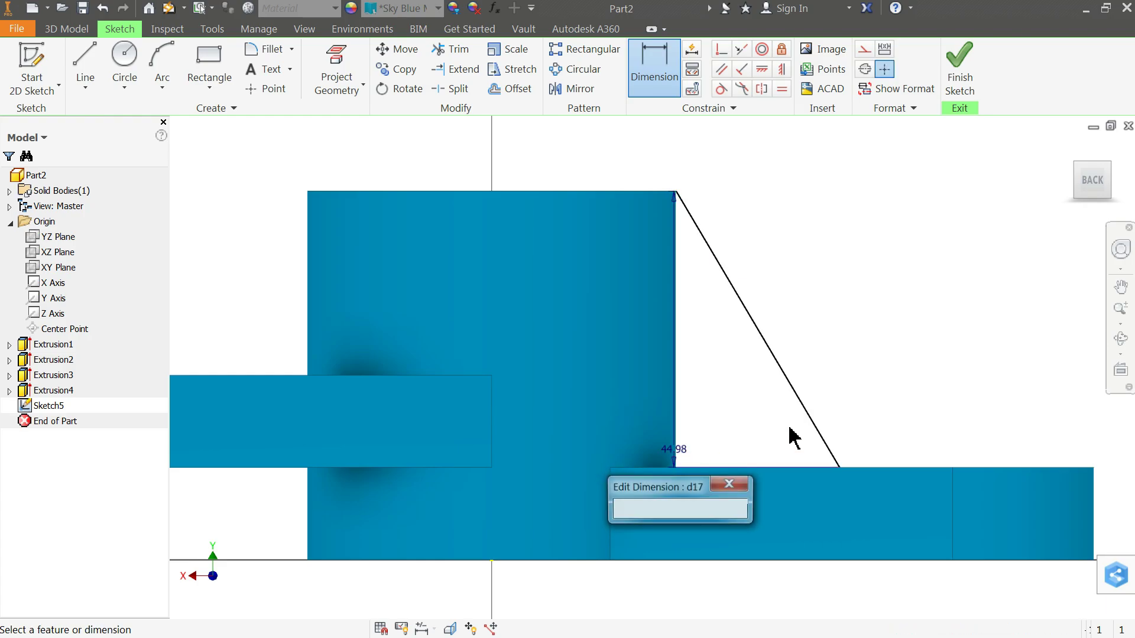
pyautogui.click(732, 483)
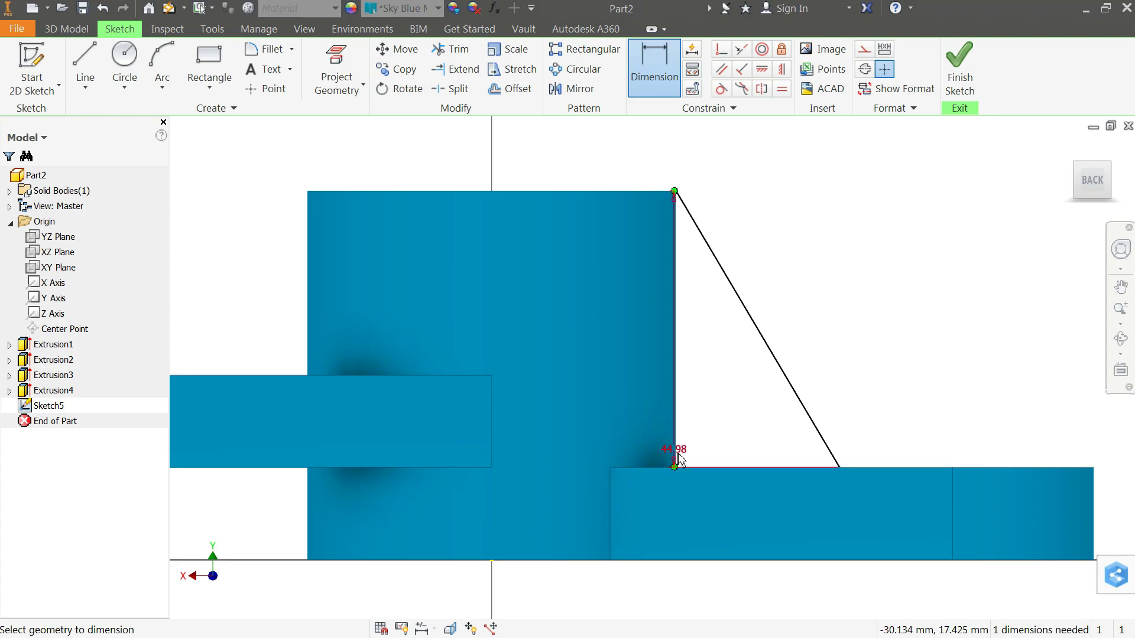
pyautogui.click(679, 458)
pyautogui.click(734, 483)
# - Review the 44.98 mm dimension without changing it and end the Dimension command
pyautogui.scroll(-3, 707, 394)
pyautogui.click(690, 427)
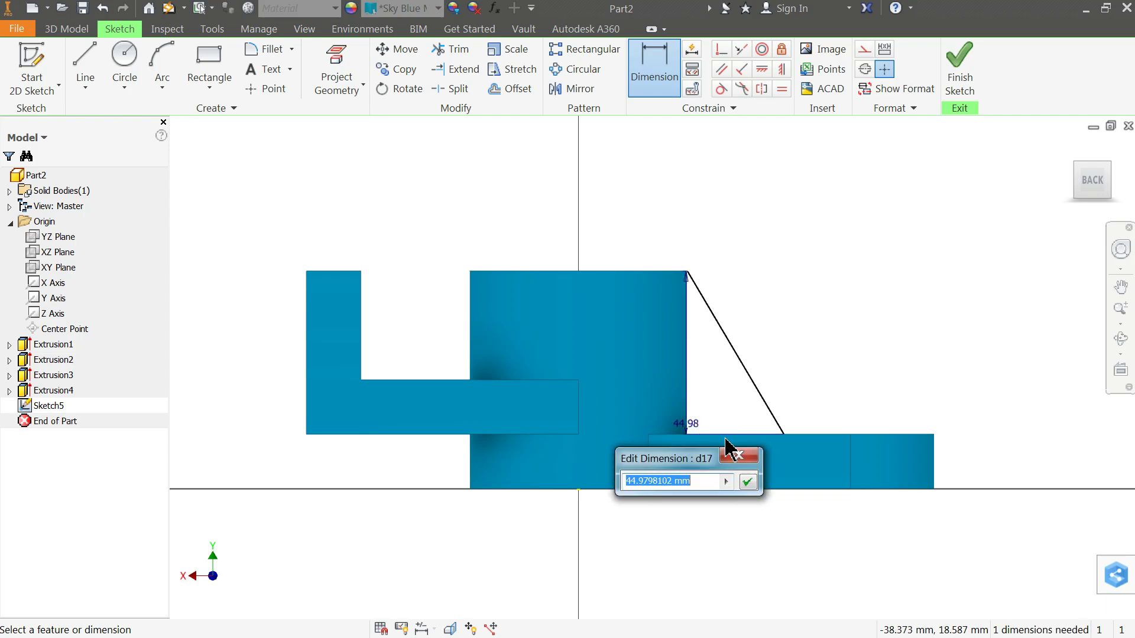
pyautogui.click(733, 455)
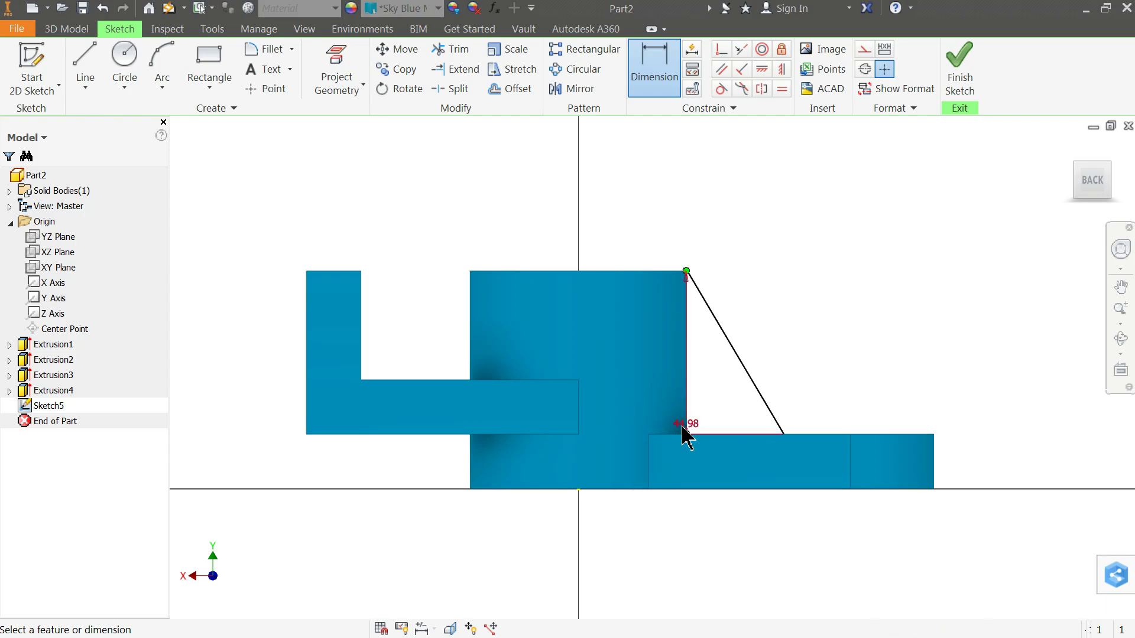
pyautogui.click(684, 427)
pyautogui.click(731, 461)
pyautogui.scroll(3, 731, 434)
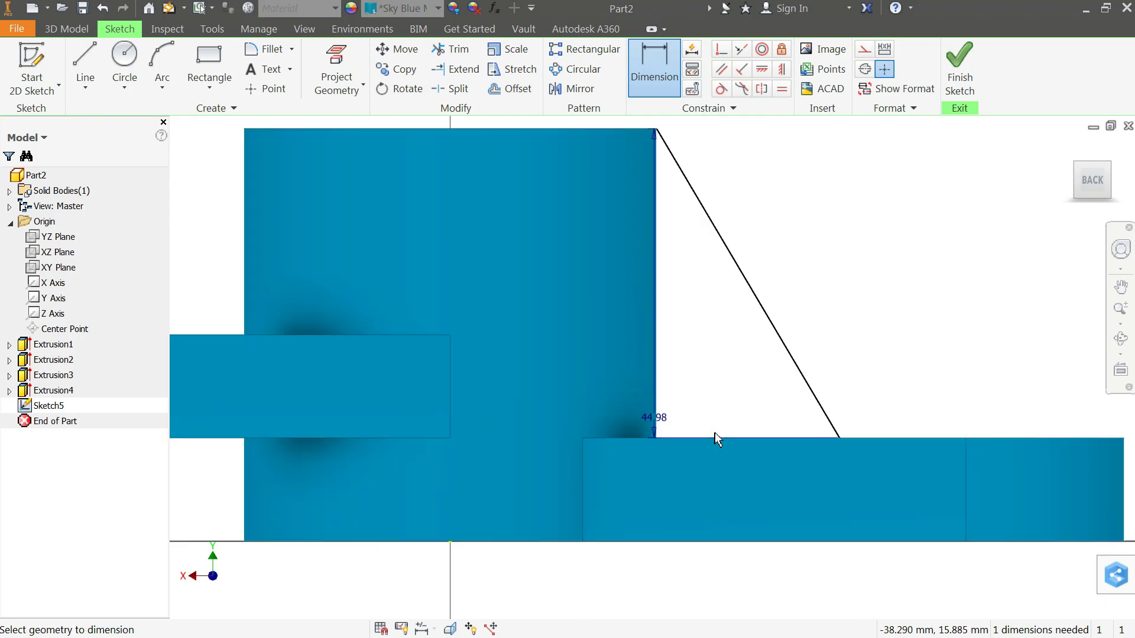
pyautogui.rightClick(806, 243)
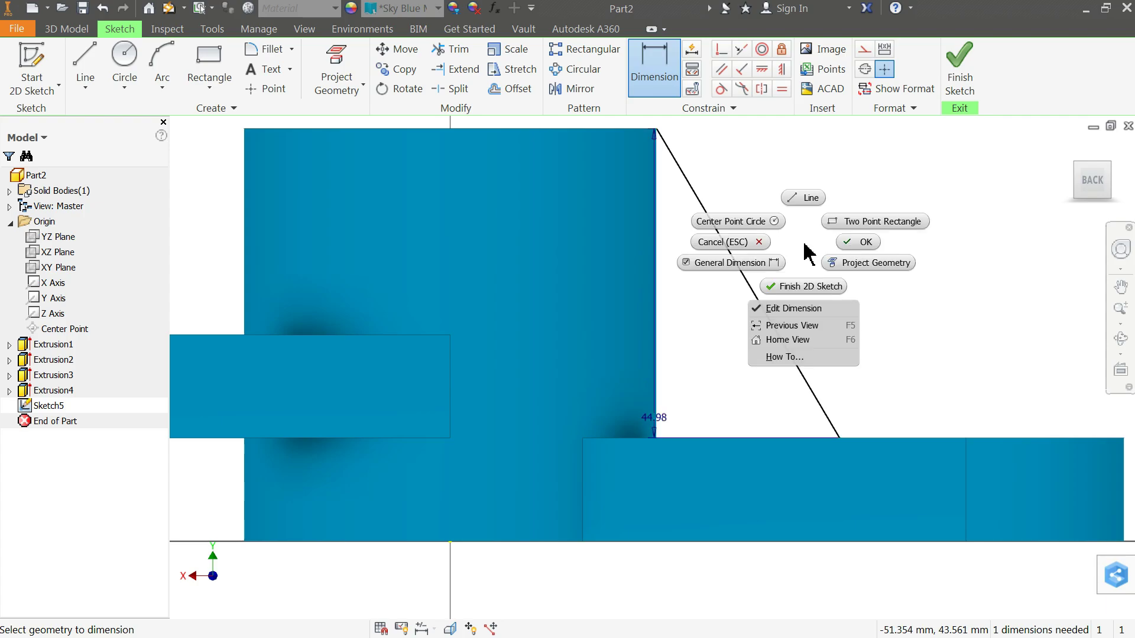
pyautogui.click(875, 246)
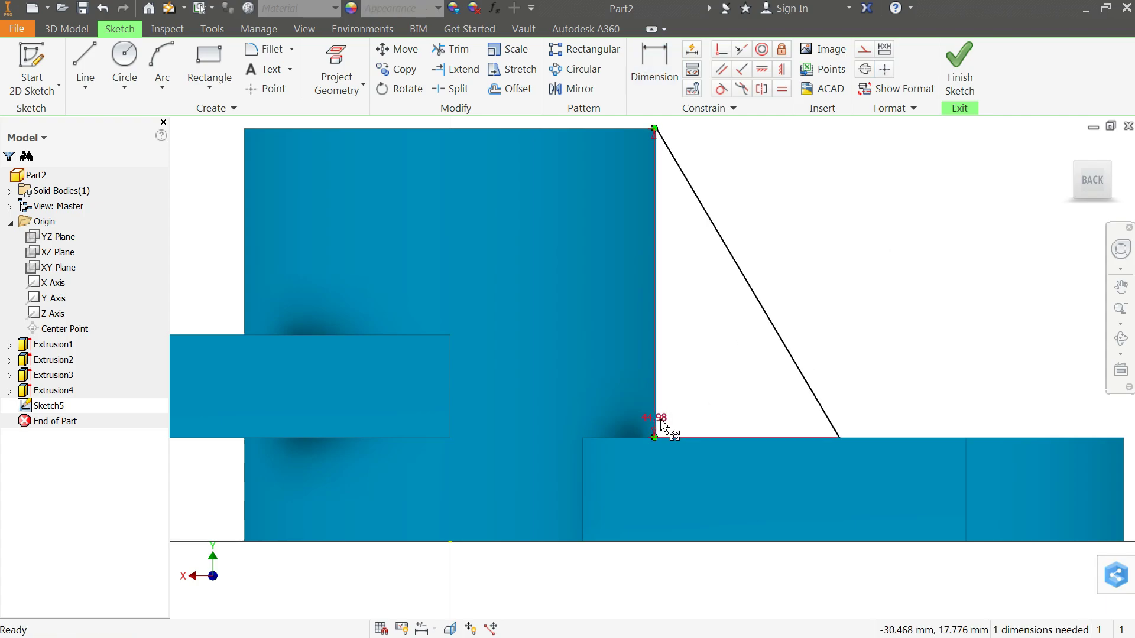
# - Replace the 44.98 height with a 25 mm base dimension between the sloped line and bottom edge
pyautogui.click(661, 418)
pyautogui.press('Delete')
pyautogui.click(654, 68)
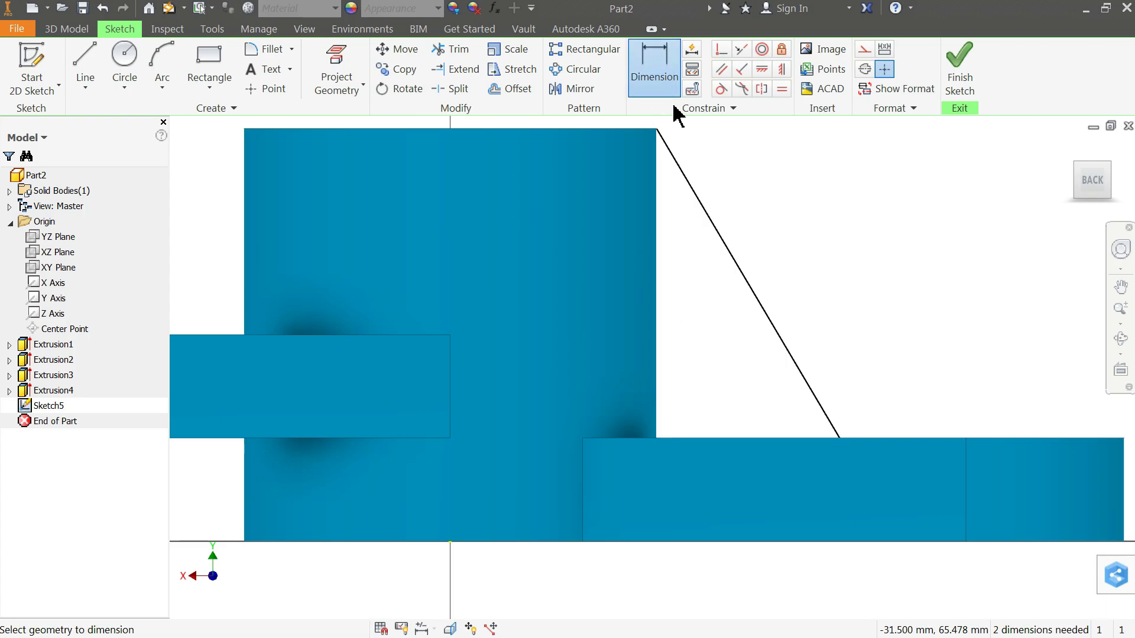
pyautogui.click(839, 438)
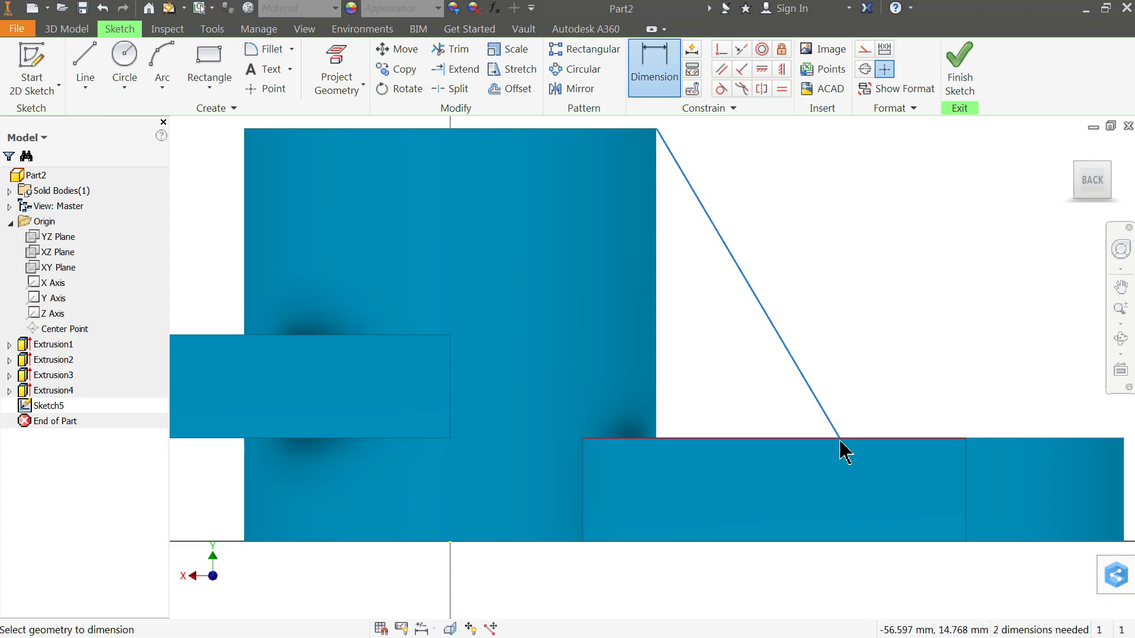
pyautogui.click(722, 438)
pyautogui.click(722, 469)
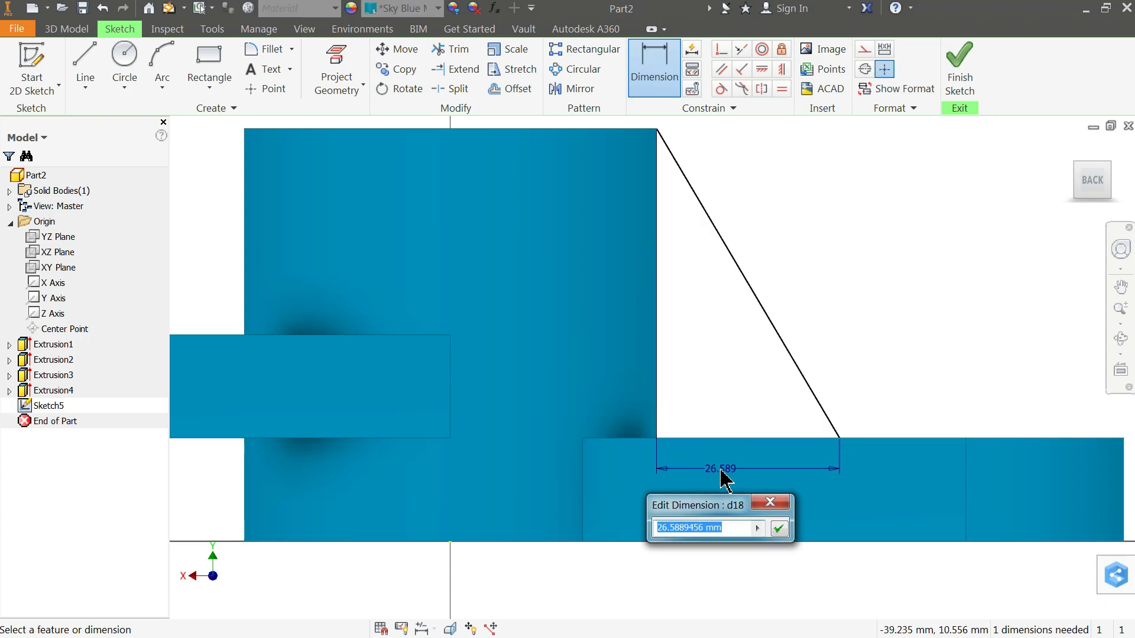
pyautogui.write('25')
pyautogui.press('Return')
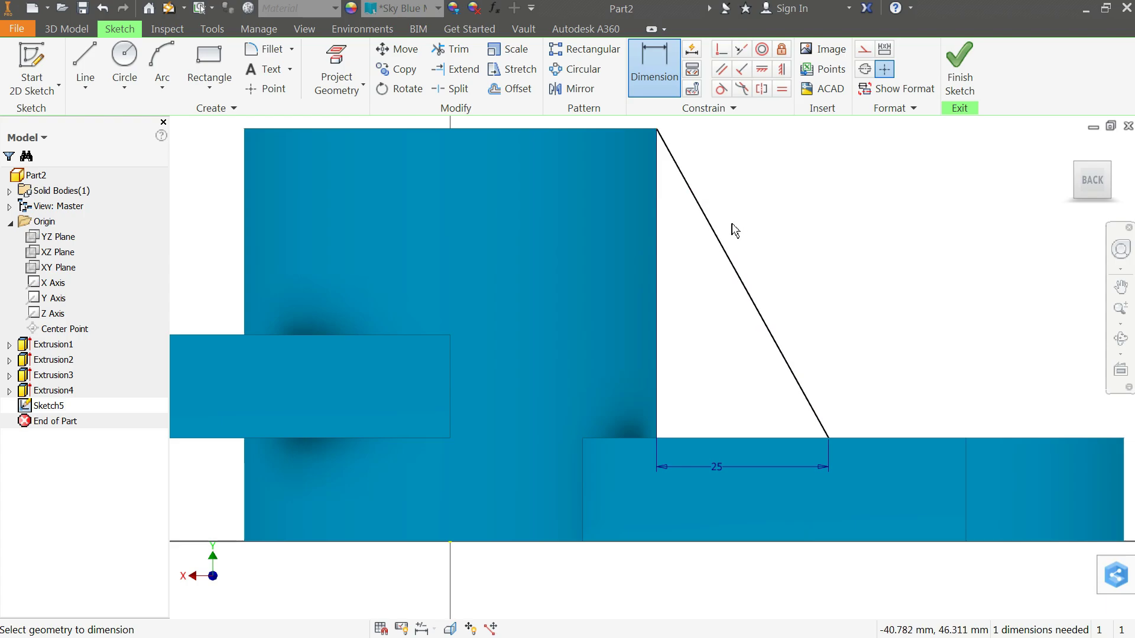
# - End dimensioning and finish the rib sketch
pyautogui.scroll(-2, 734, 229)
pyautogui.rightClick(705, 154)
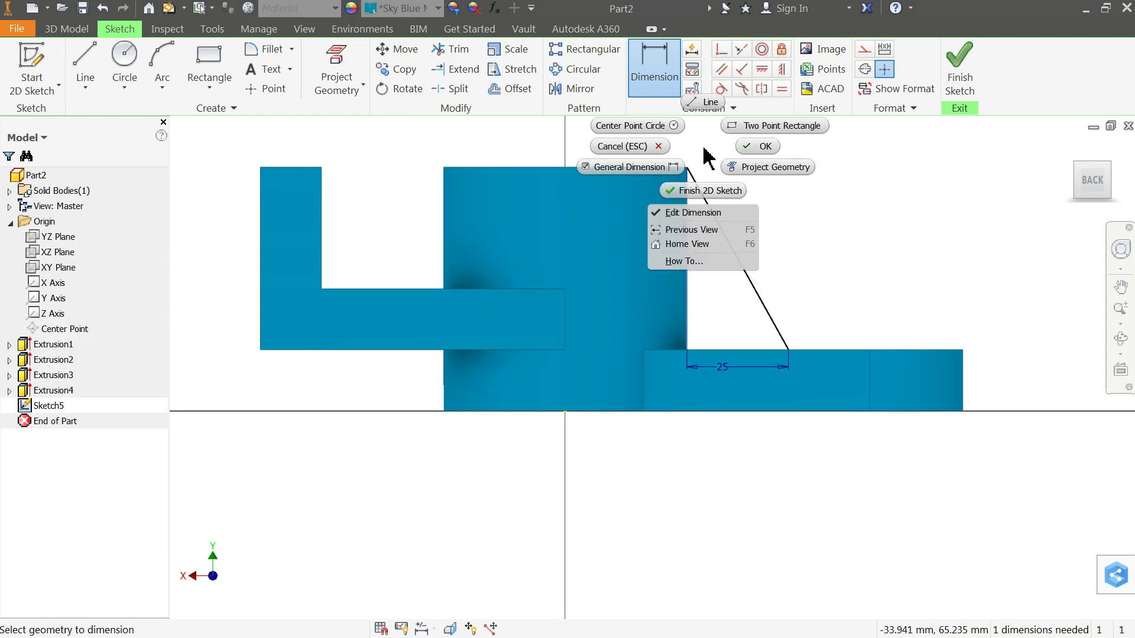
pyautogui.click(763, 146)
pyautogui.press('F5')
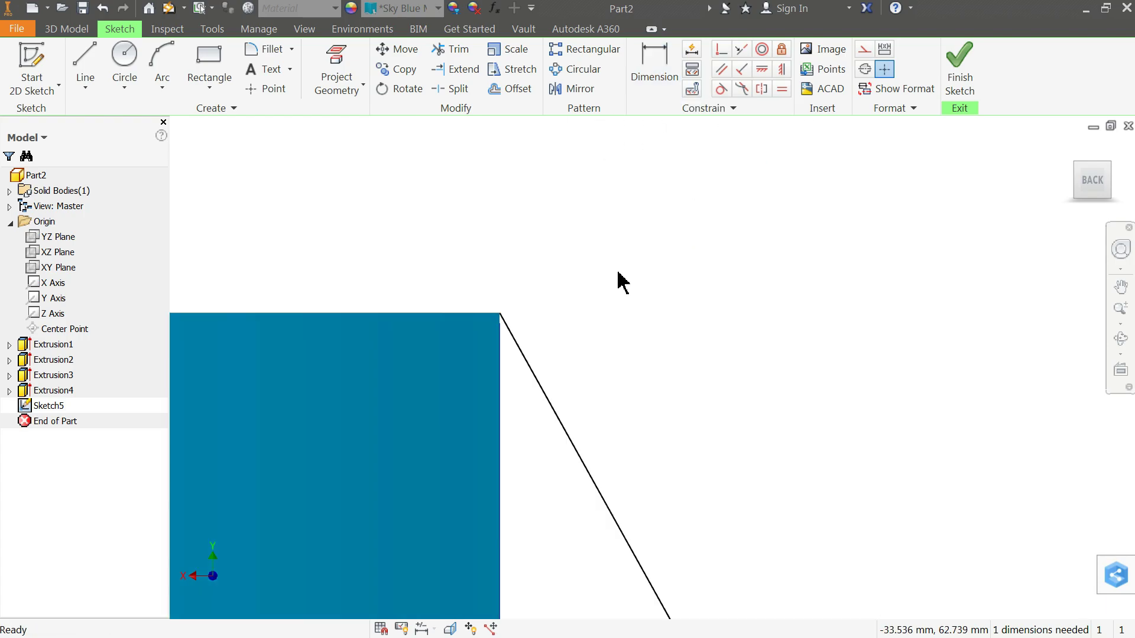
pyautogui.scroll(3, 516, 324)
pyautogui.scroll(-1, 761, 201)
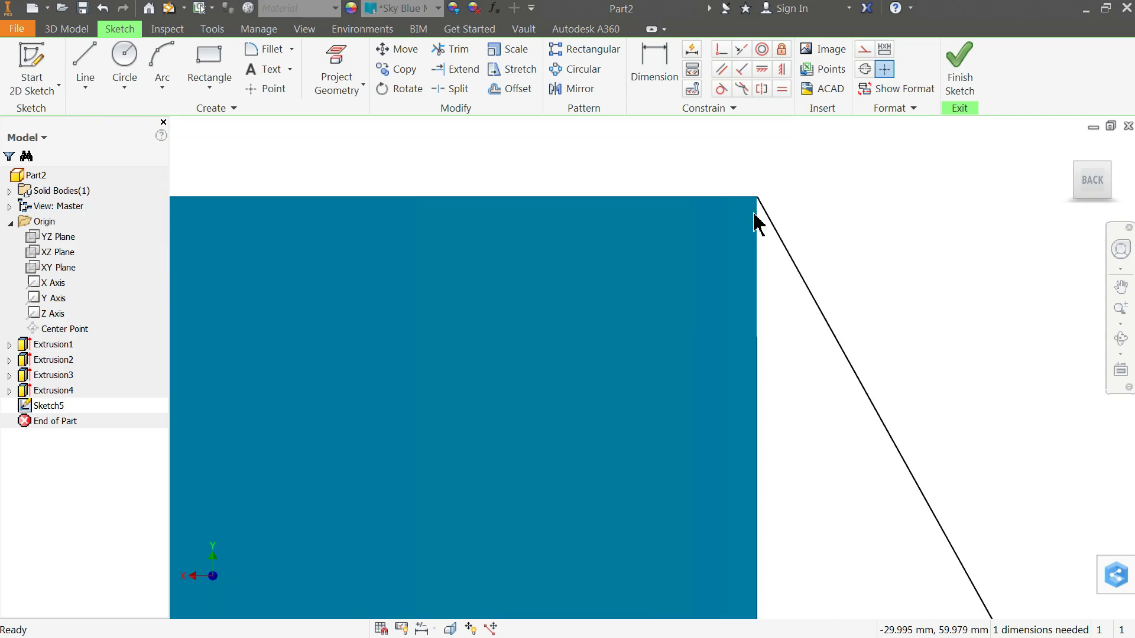
pyautogui.press('Escape')
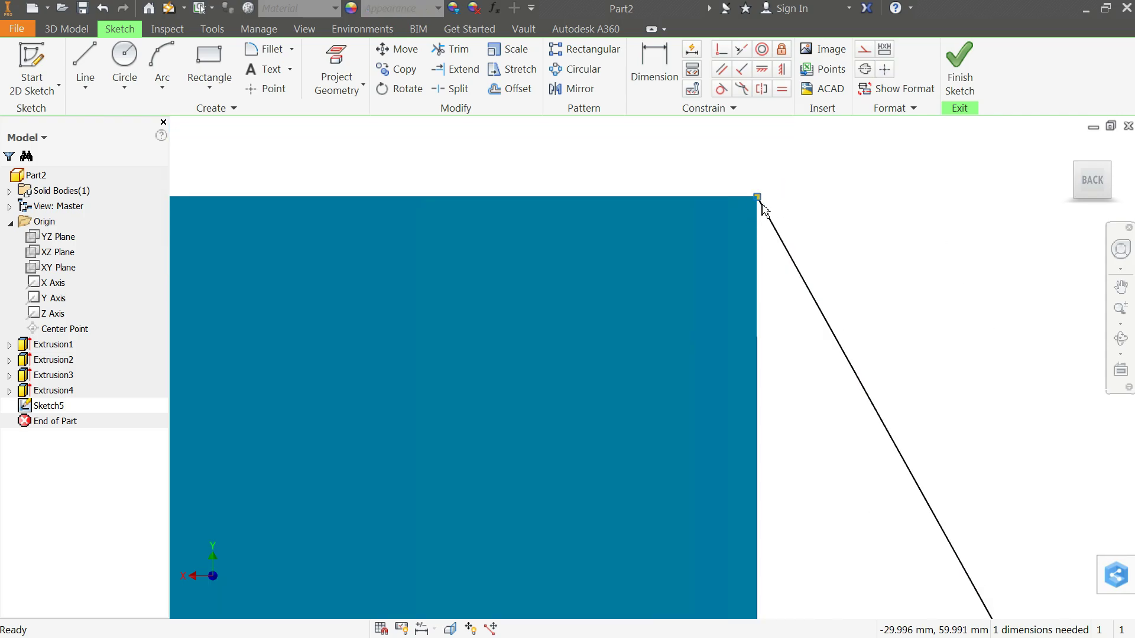
pyautogui.scroll(1, 824, 195)
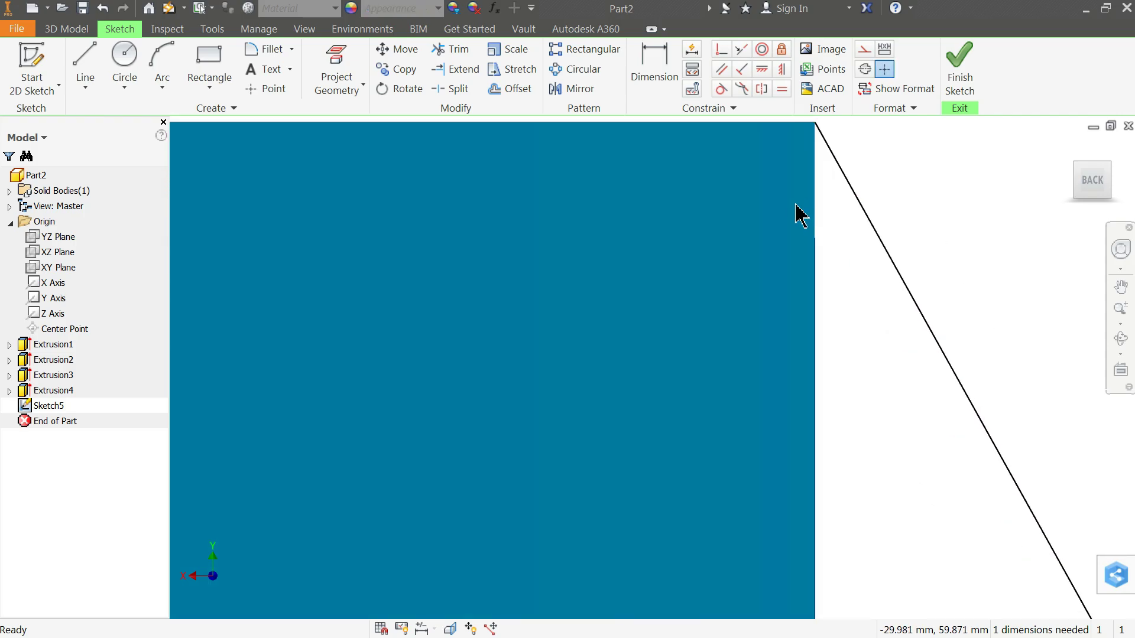
pyautogui.scroll(-5, 800, 215)
pyautogui.scroll(3, 821, 209)
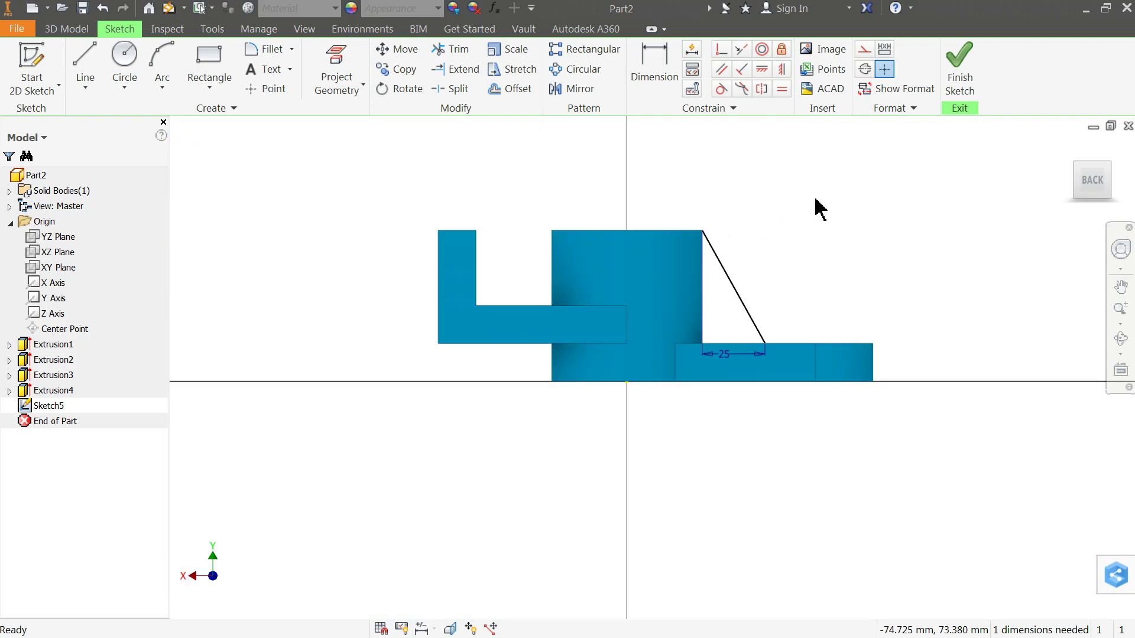
pyautogui.click(958, 72)
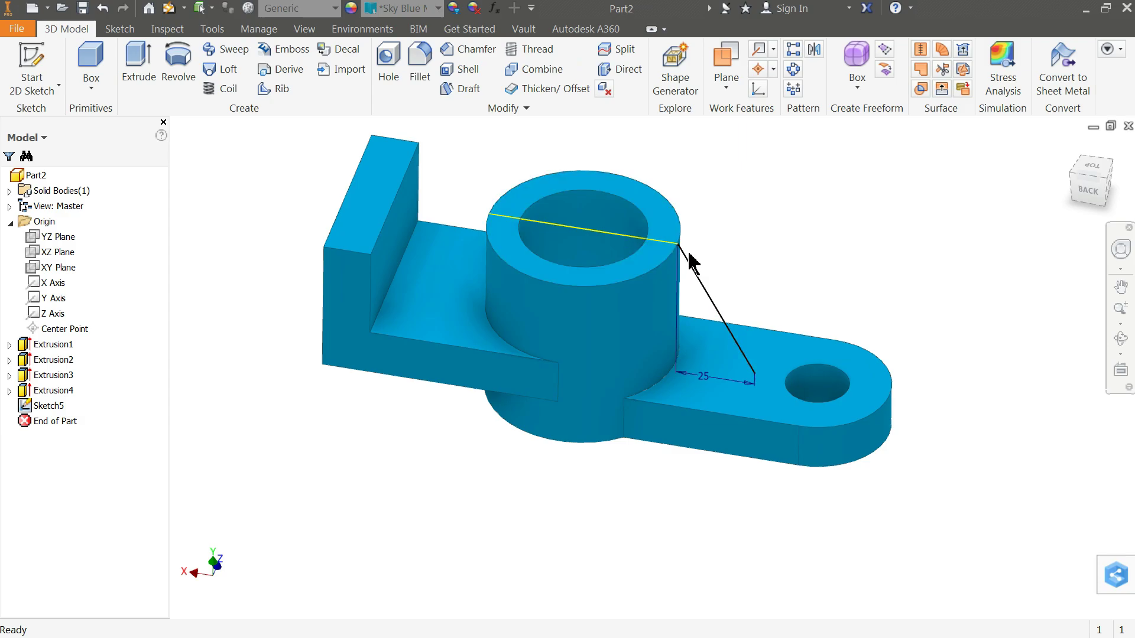
# - Create a 10 mm thick rib parallel to the sketch plane from the triangular sketch
pyautogui.click(283, 90)
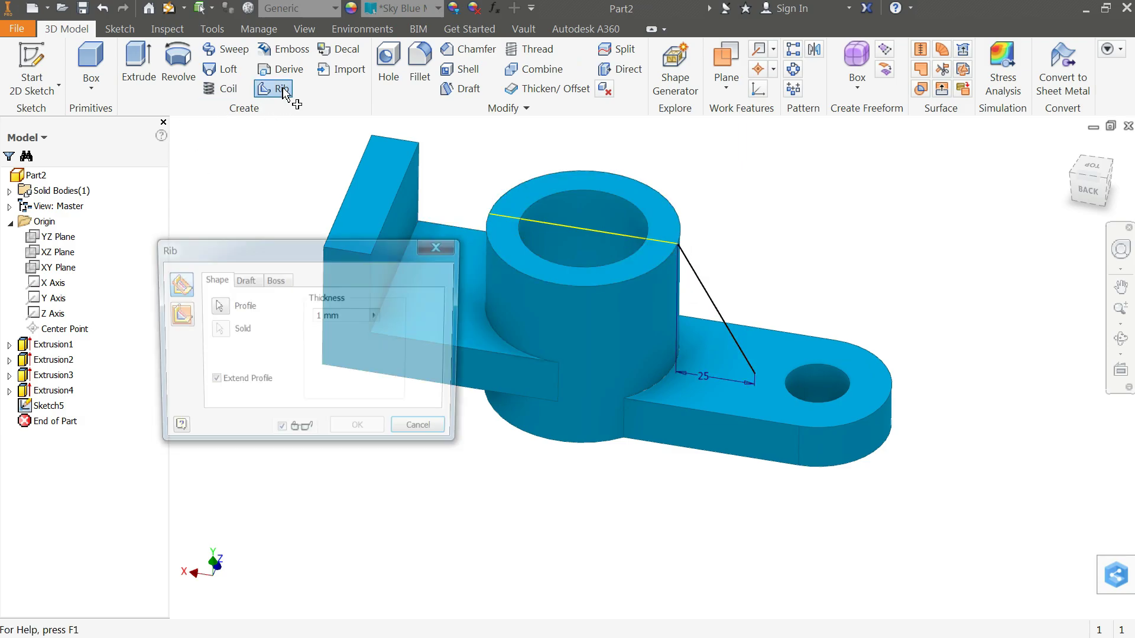
pyautogui.click(175, 322)
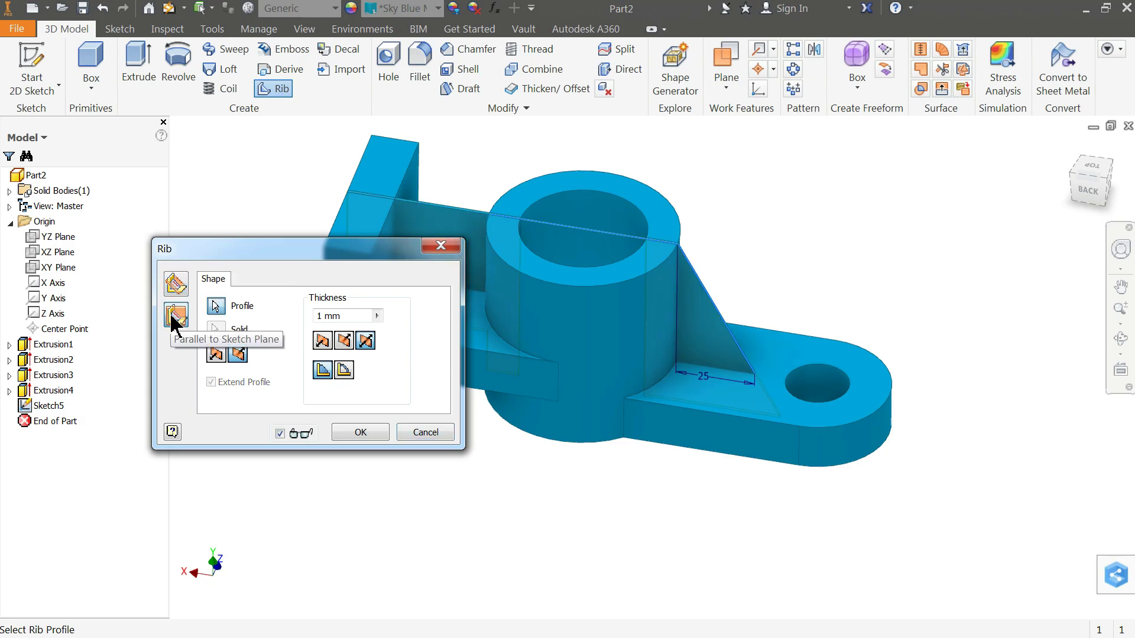
pyautogui.moveTo(378, 317); pyautogui.dragTo(320, 321)
pyautogui.write('10')
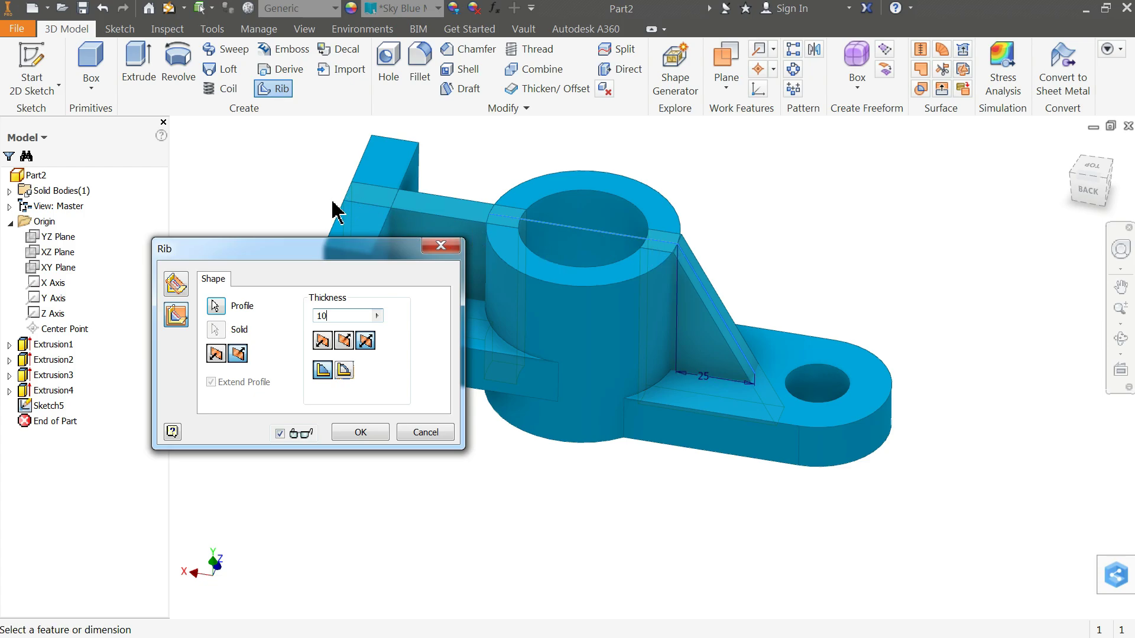
pyautogui.moveTo(345, 255); pyautogui.dragTo(188, 200)
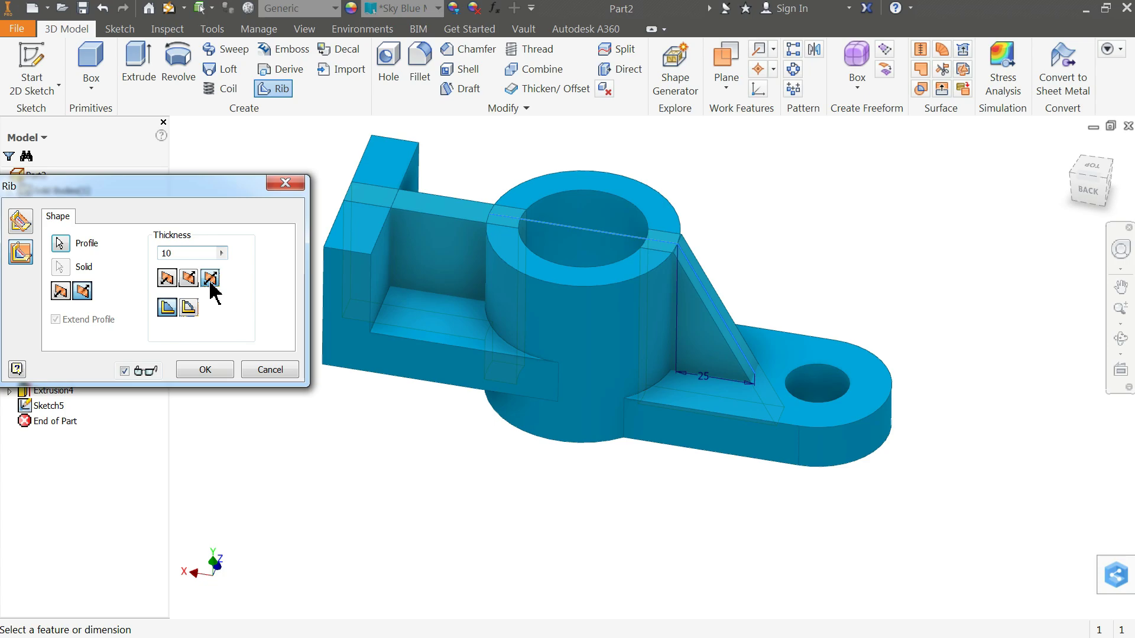
pyautogui.click(195, 372)
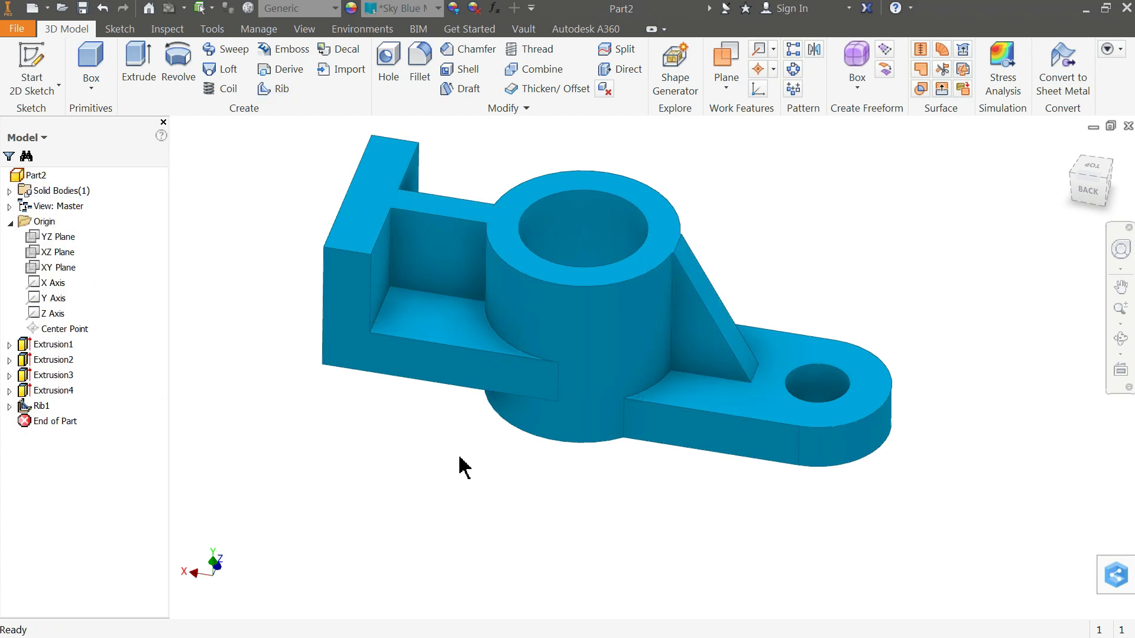
# - Sketch two circles on the upright wall's outer face
pyautogui.keyDown('shift'); pyautogui.moveTo(460, 467); pyautogui.dragTo(543, 446, button='middle'); pyautogui.keyUp('shift')
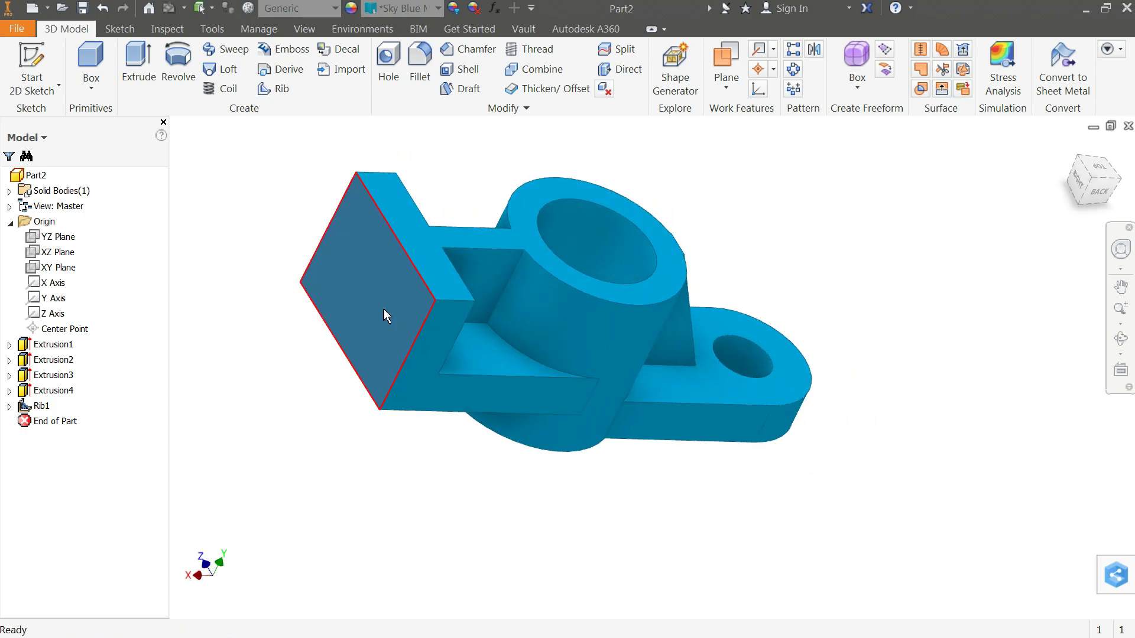
pyautogui.click(383, 297)
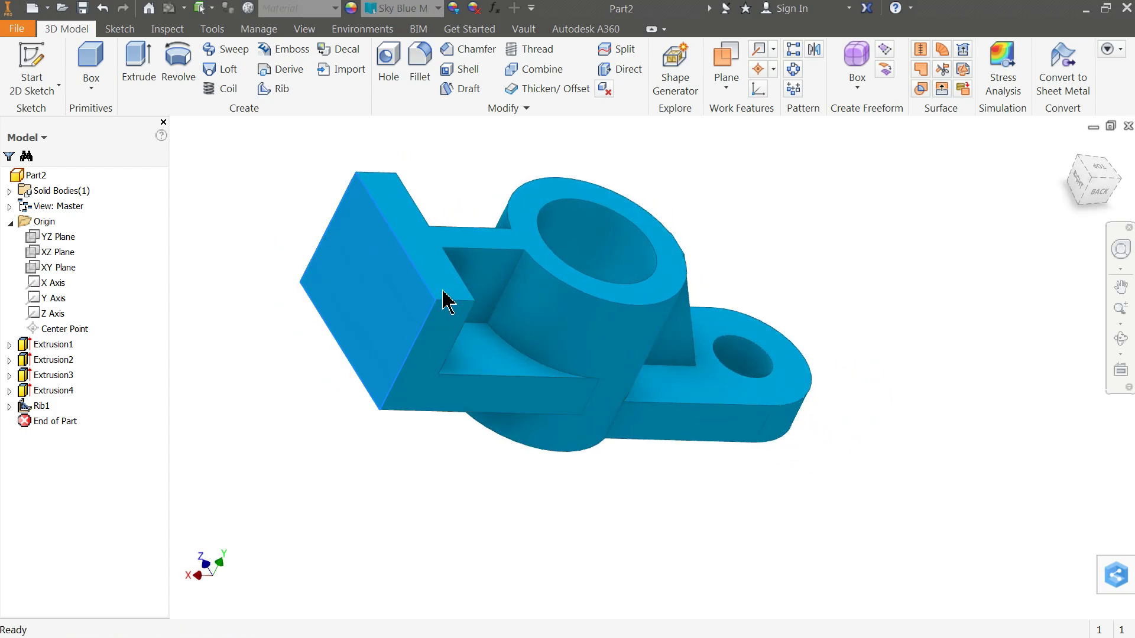
pyautogui.press('s')
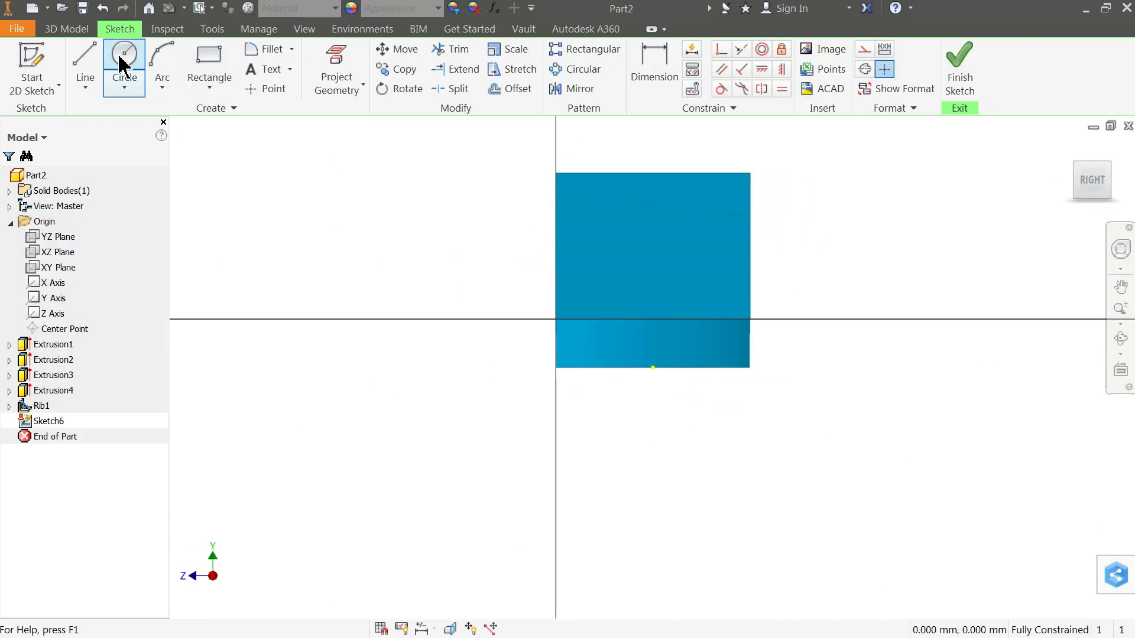
pyautogui.click(122, 63)
pyautogui.scroll(2, 667, 183)
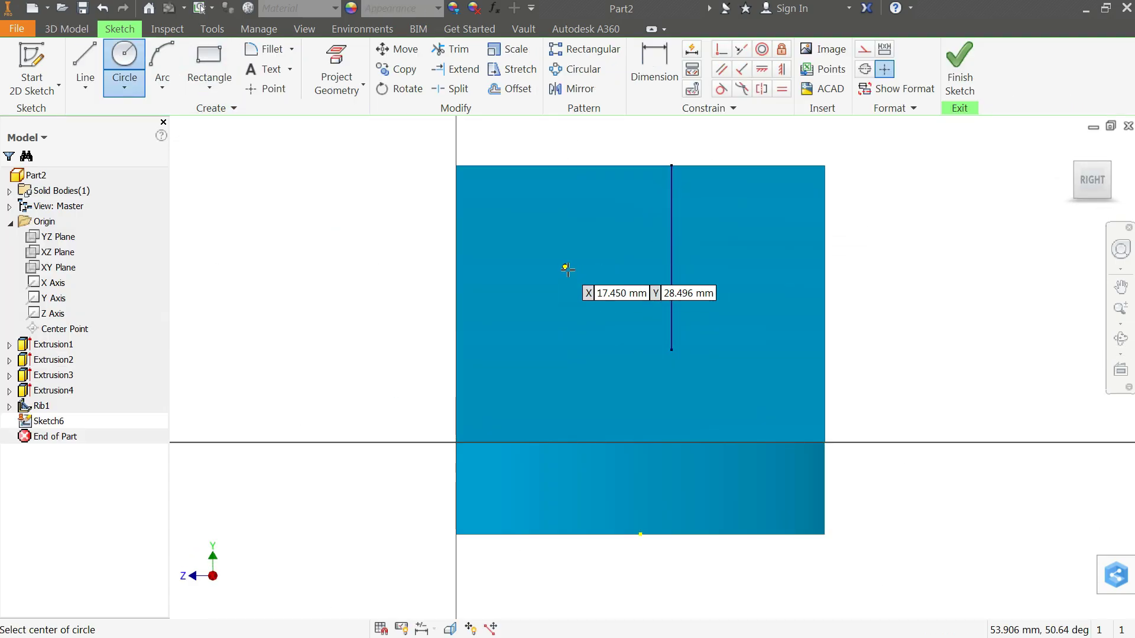
pyautogui.click(551, 268)
pyautogui.click(600, 273)
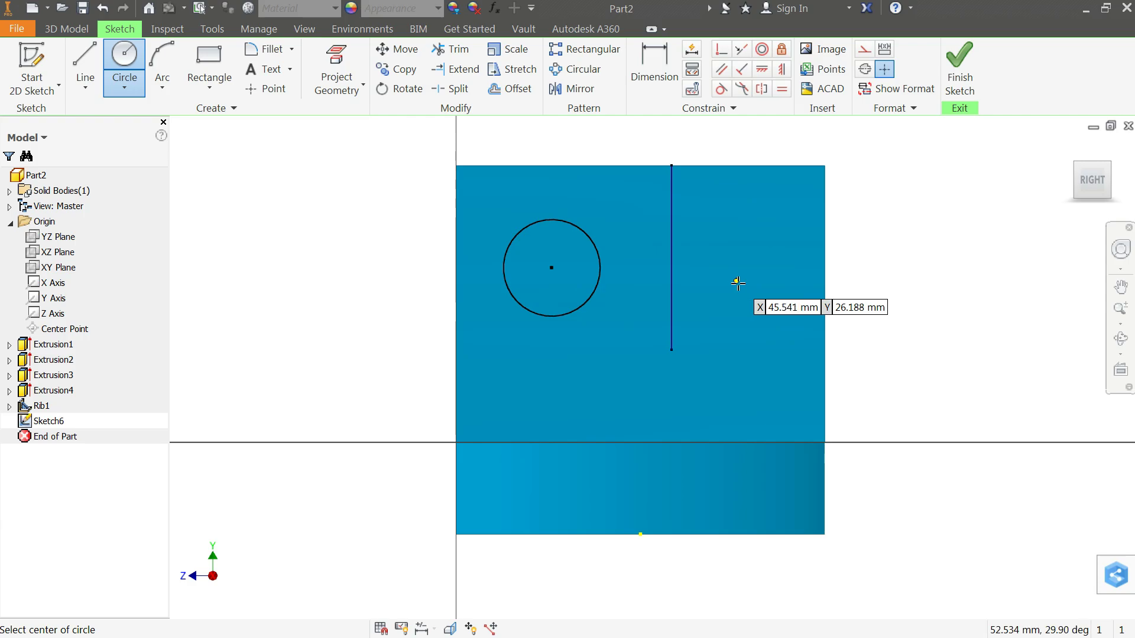
pyautogui.click(736, 282)
pyautogui.click(772, 264)
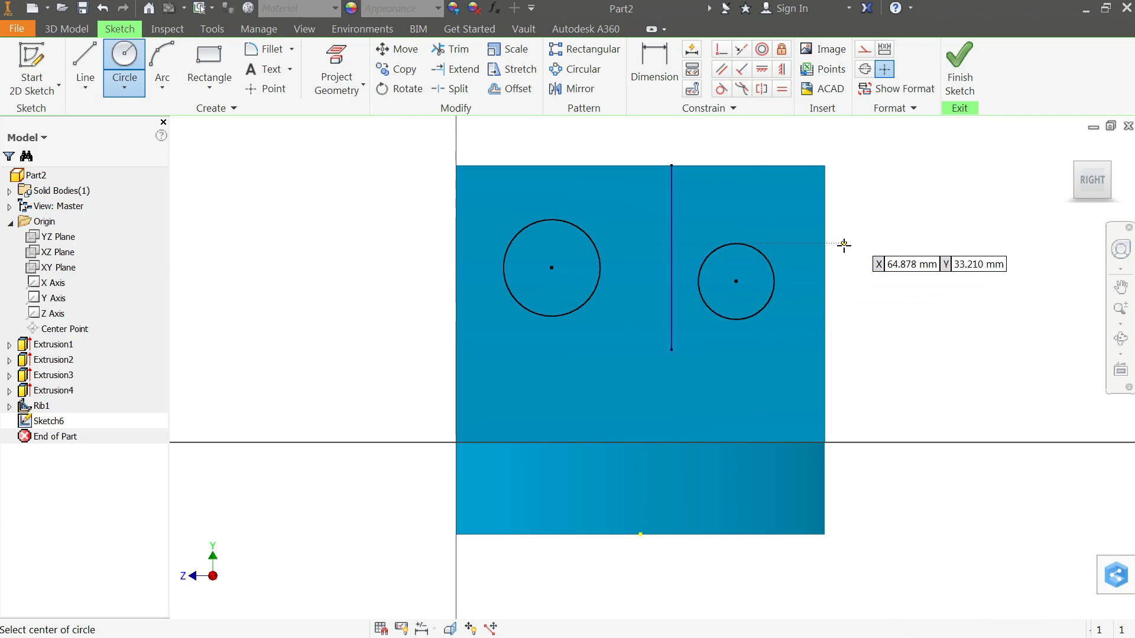
pyautogui.rightClick(874, 228)
pyautogui.click(930, 230)
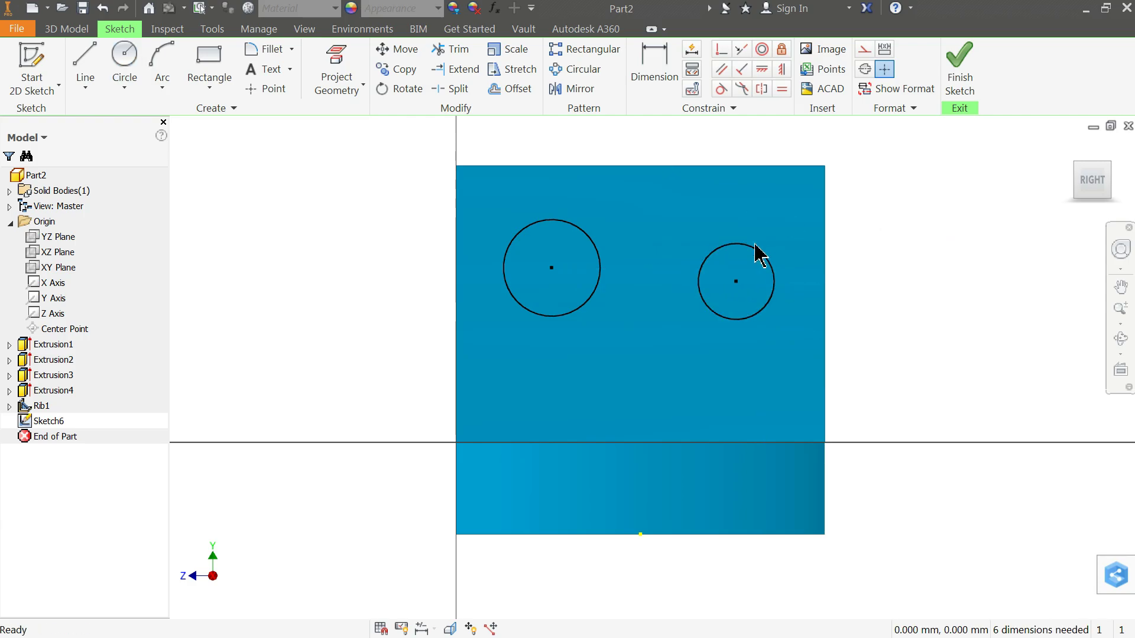
# - Make the two circles equal in size and align their centres horizontally
pyautogui.click(782, 88)
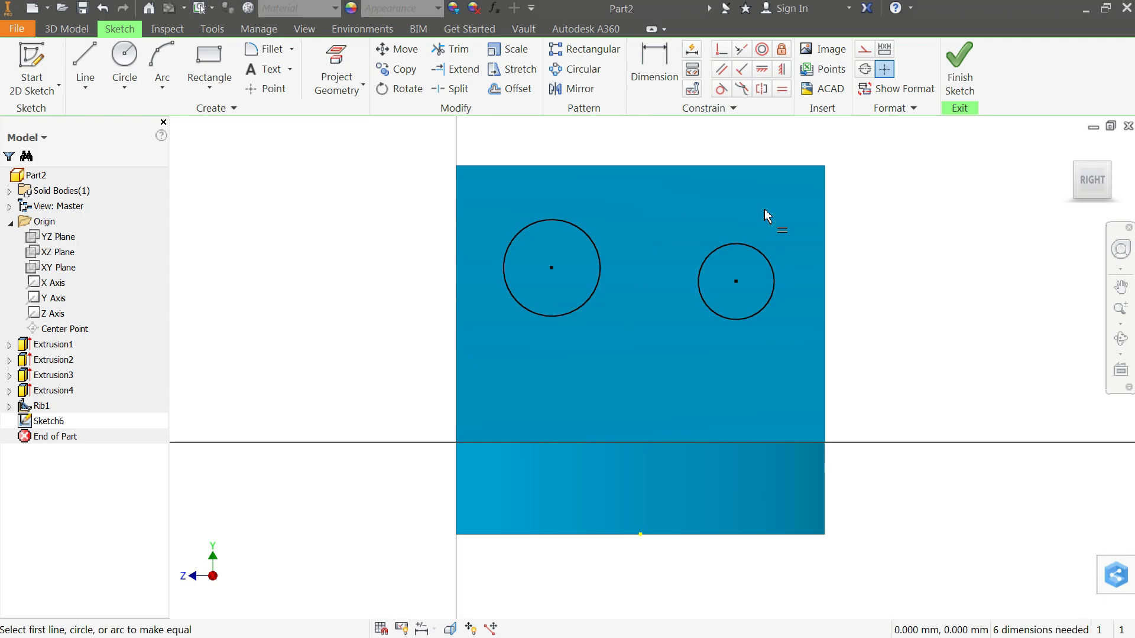
pyautogui.click(743, 244)
pyautogui.click(601, 274)
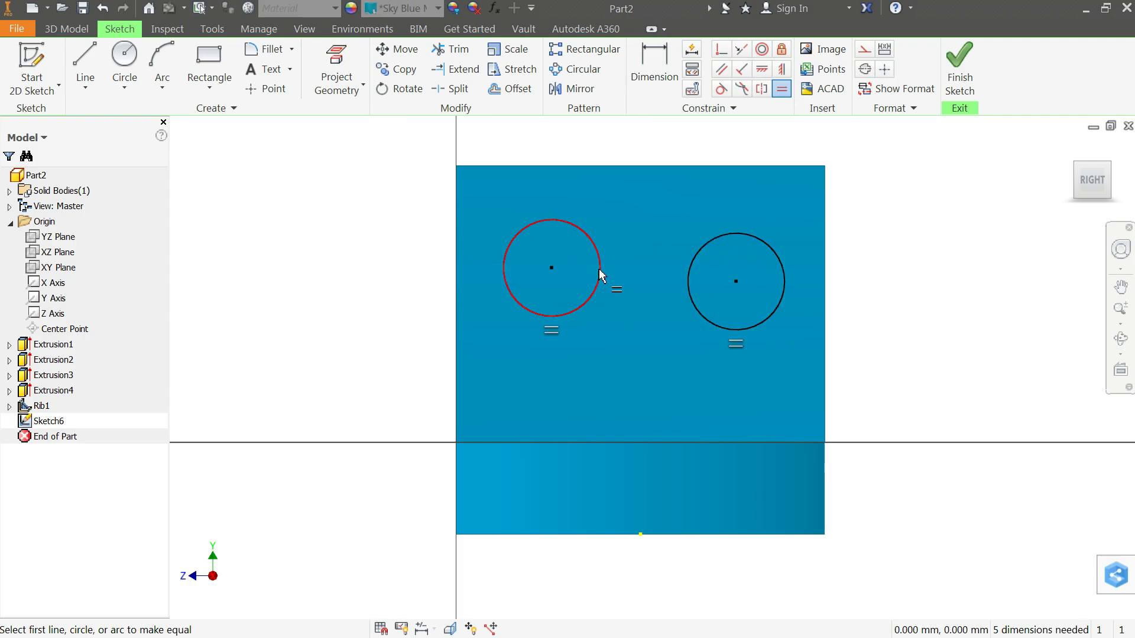
pyautogui.click(762, 70)
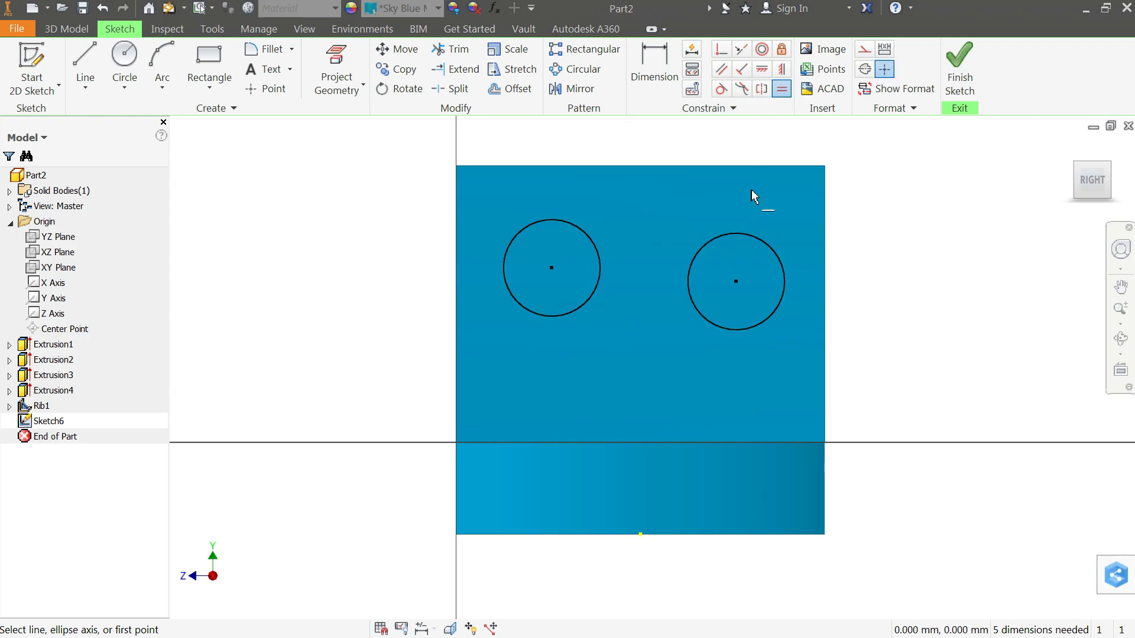
pyautogui.click(736, 282)
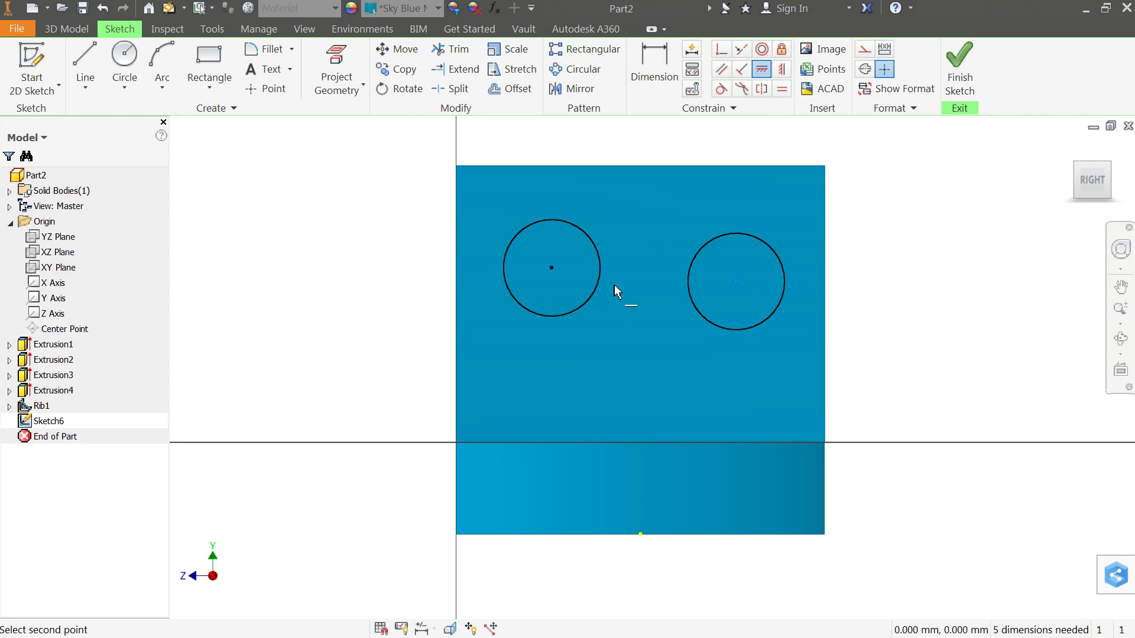
pyautogui.click(551, 268)
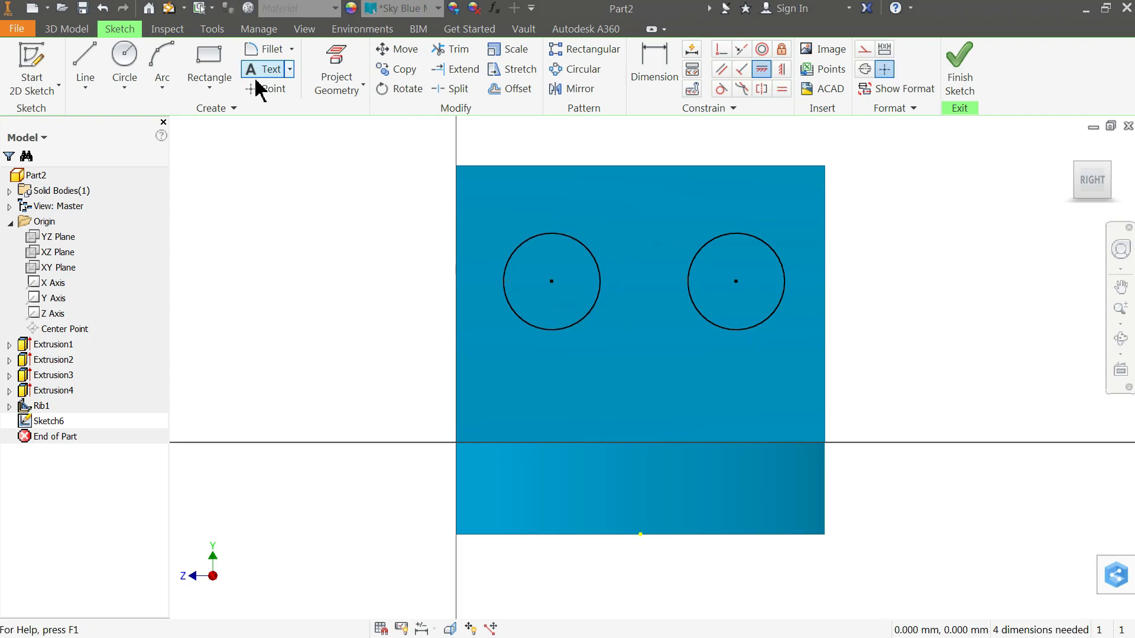
pyautogui.click(654, 68)
# - Dimension the circle centres 35 mm apart and 15 mm below the wall's top edge
pyautogui.click(652, 82)
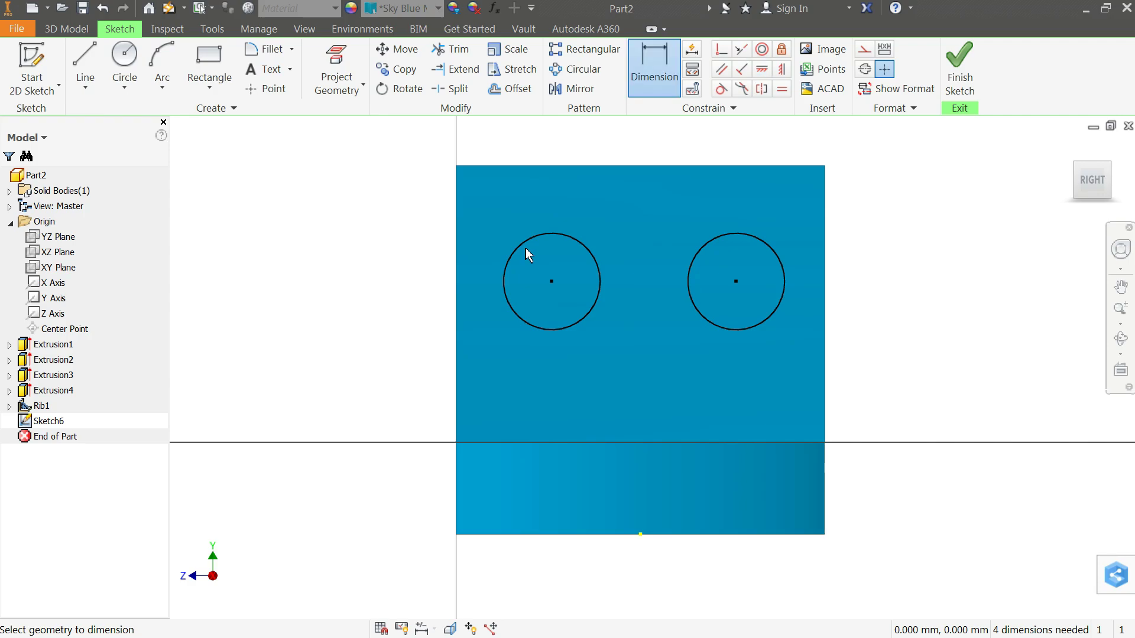
pyautogui.click(736, 282)
pyautogui.click(643, 167)
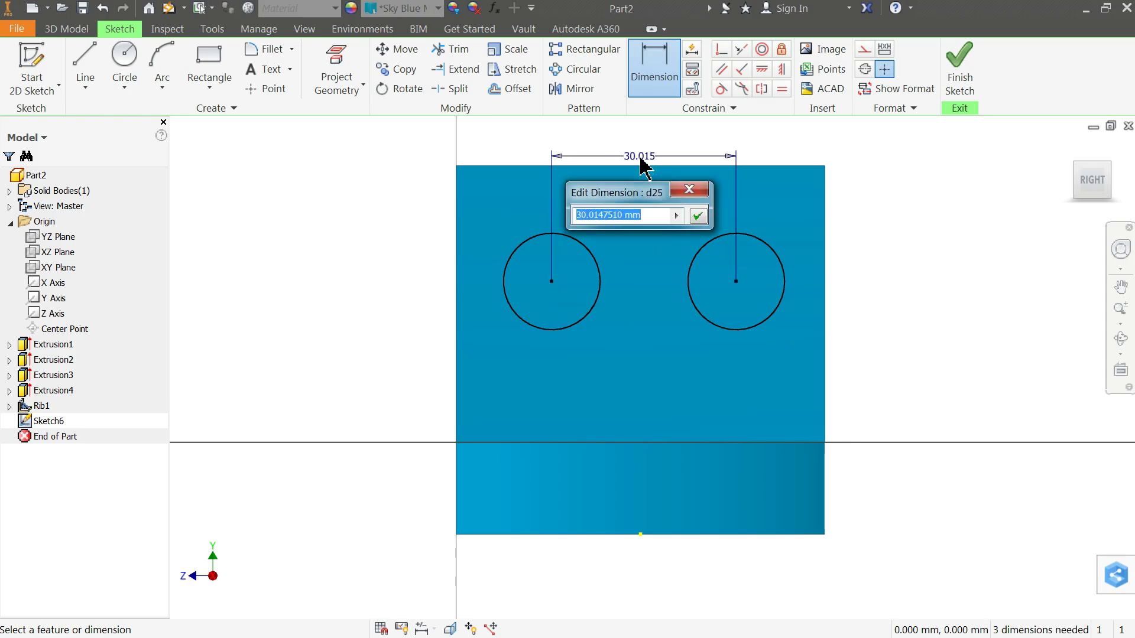
pyautogui.write('35')
pyautogui.click(700, 217)
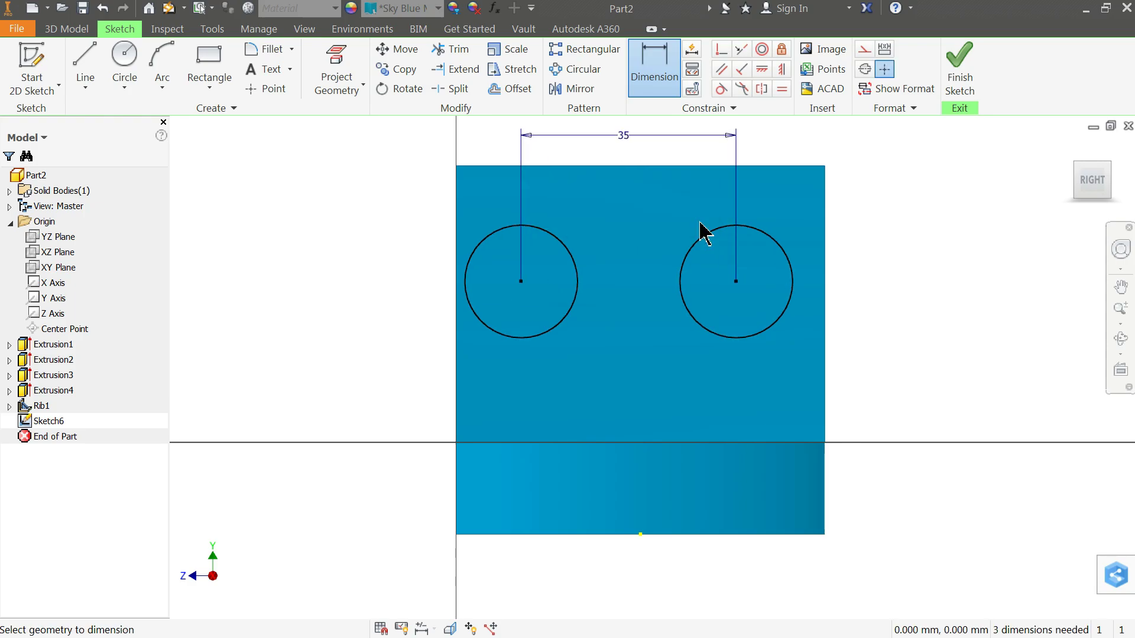
pyautogui.click(736, 282)
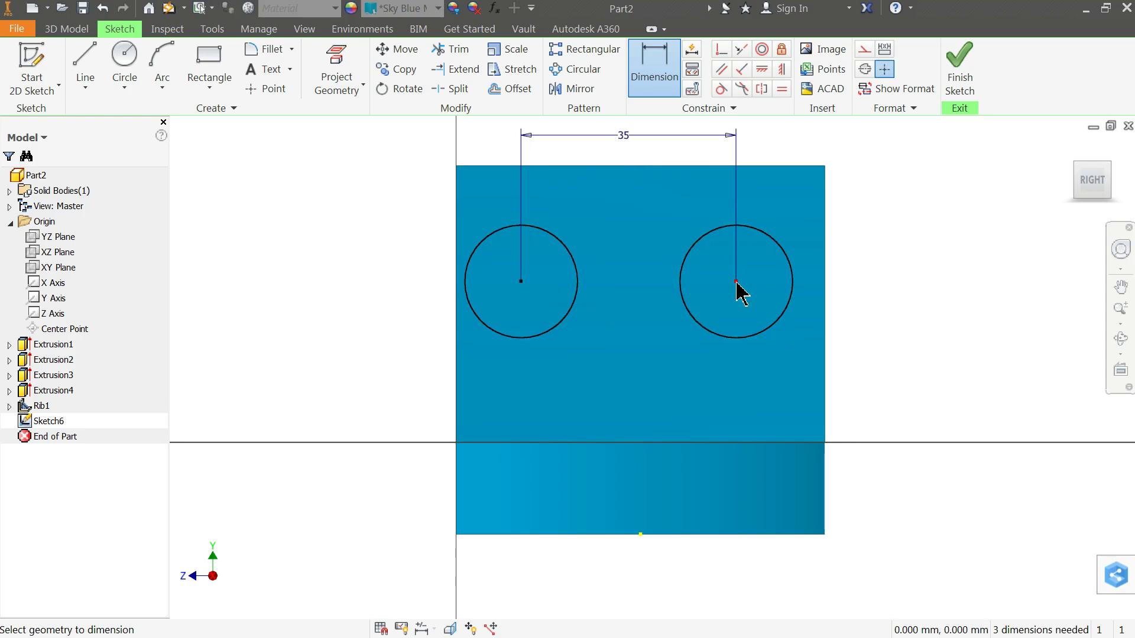
pyautogui.click(778, 168)
pyautogui.click(862, 214)
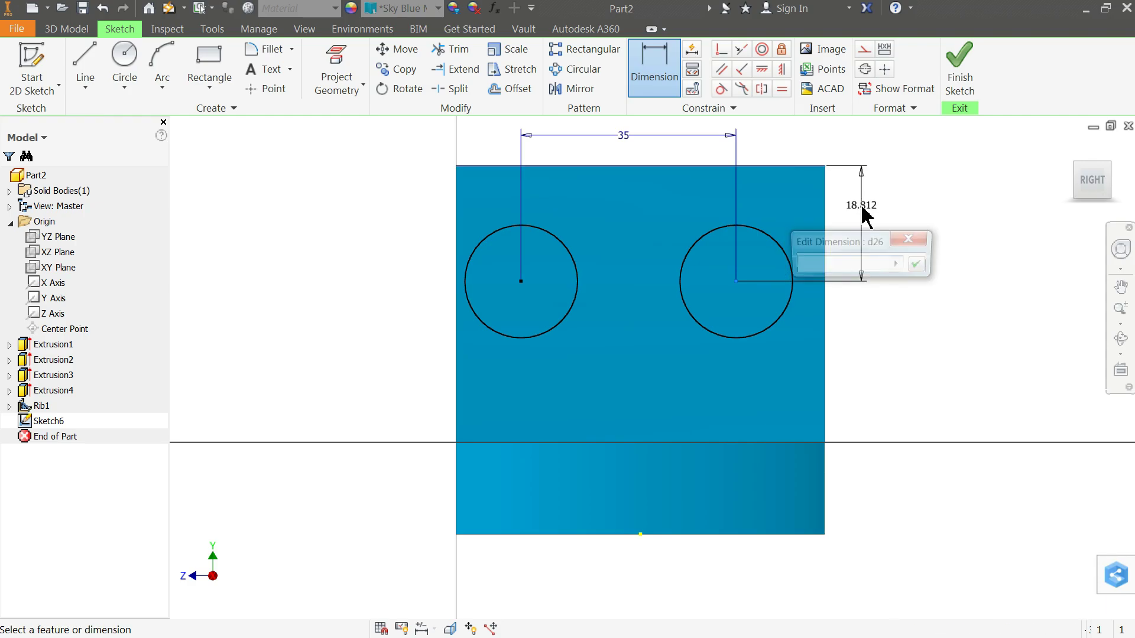
pyautogui.write('15')
pyautogui.click(918, 268)
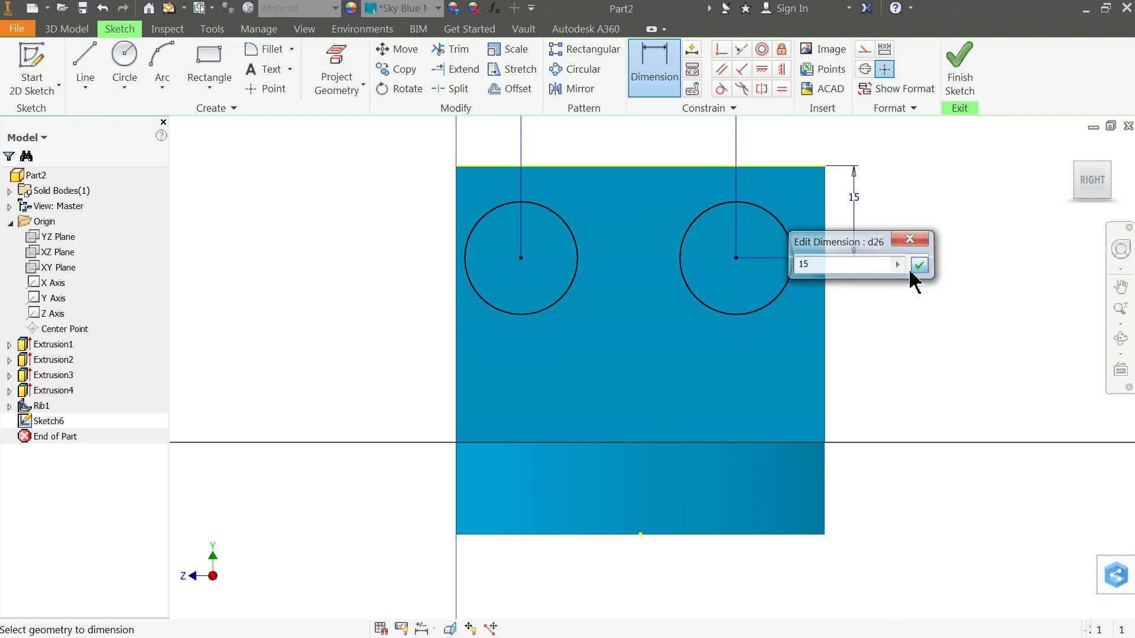
# - Set a 16 mm diameter and 12.5 mm left-edge offset, then finish the sketch
pyautogui.click(790, 279)
pyautogui.click(859, 335)
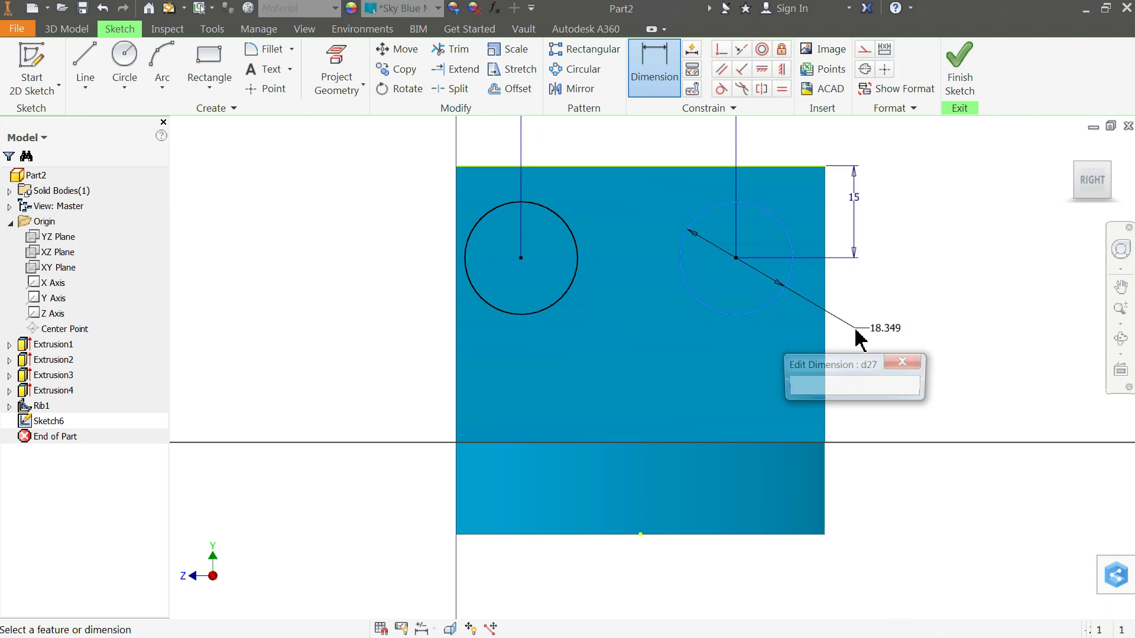
pyautogui.write('16')
pyautogui.press('Return')
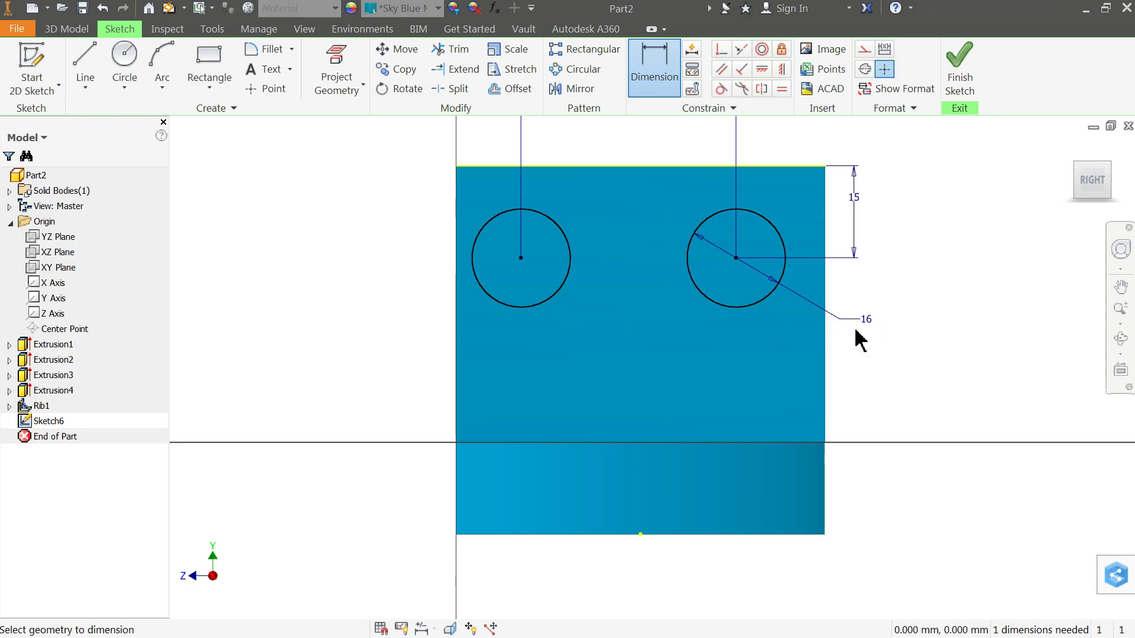
pyautogui.scroll(-2, 761, 294)
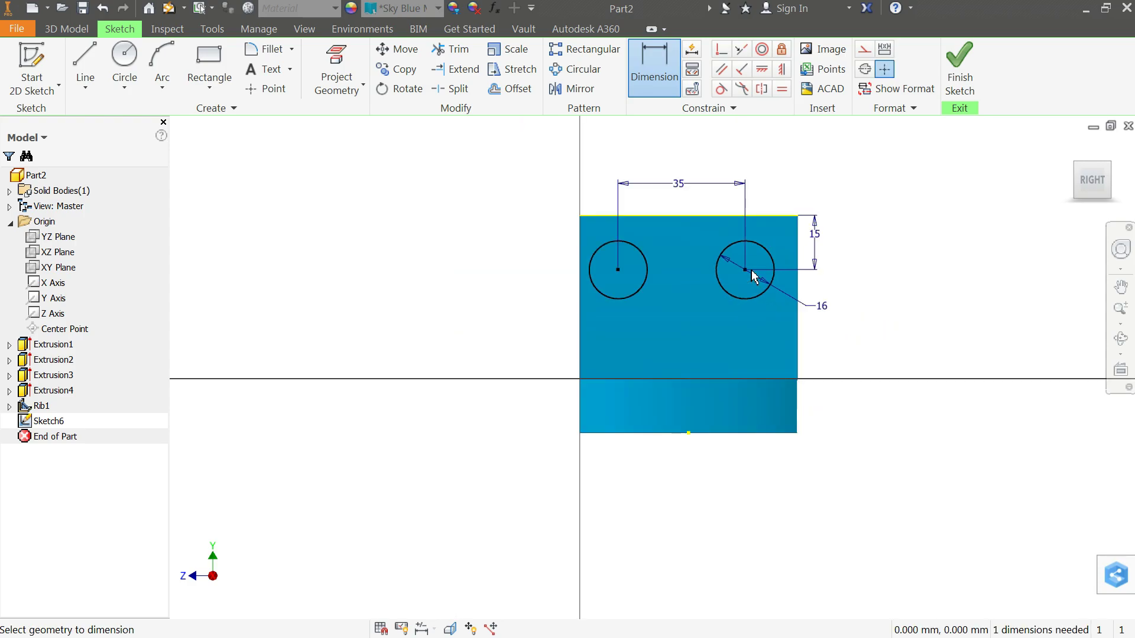
pyautogui.scroll(3, 745, 266)
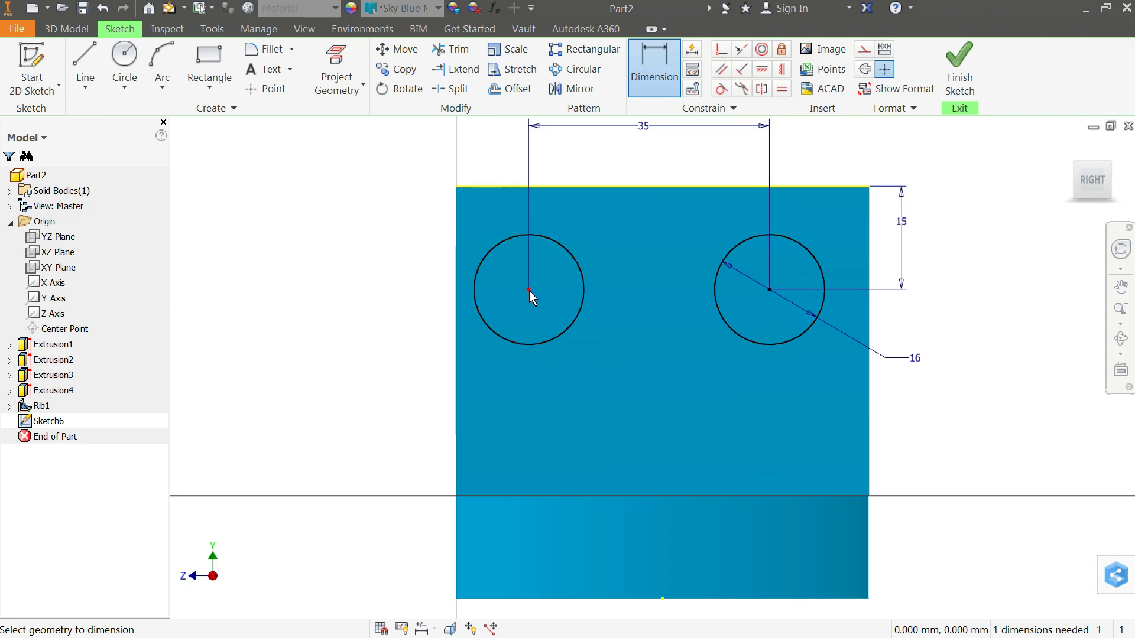
pyautogui.click(528, 290)
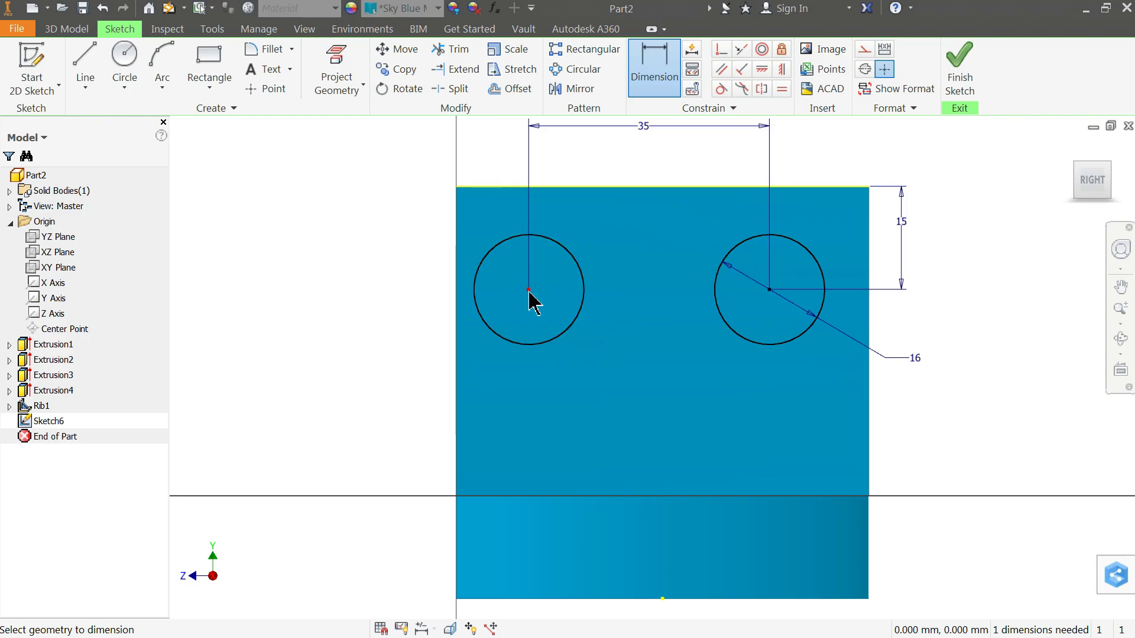
pyautogui.click(456, 287)
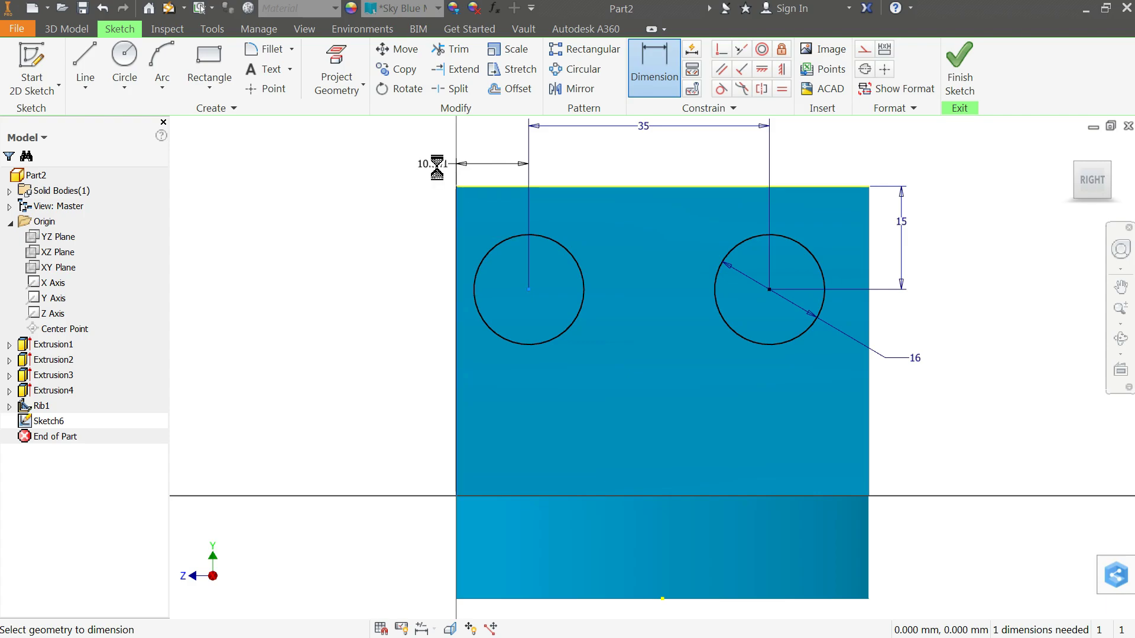
pyautogui.click(438, 168)
pyautogui.write('12.5')
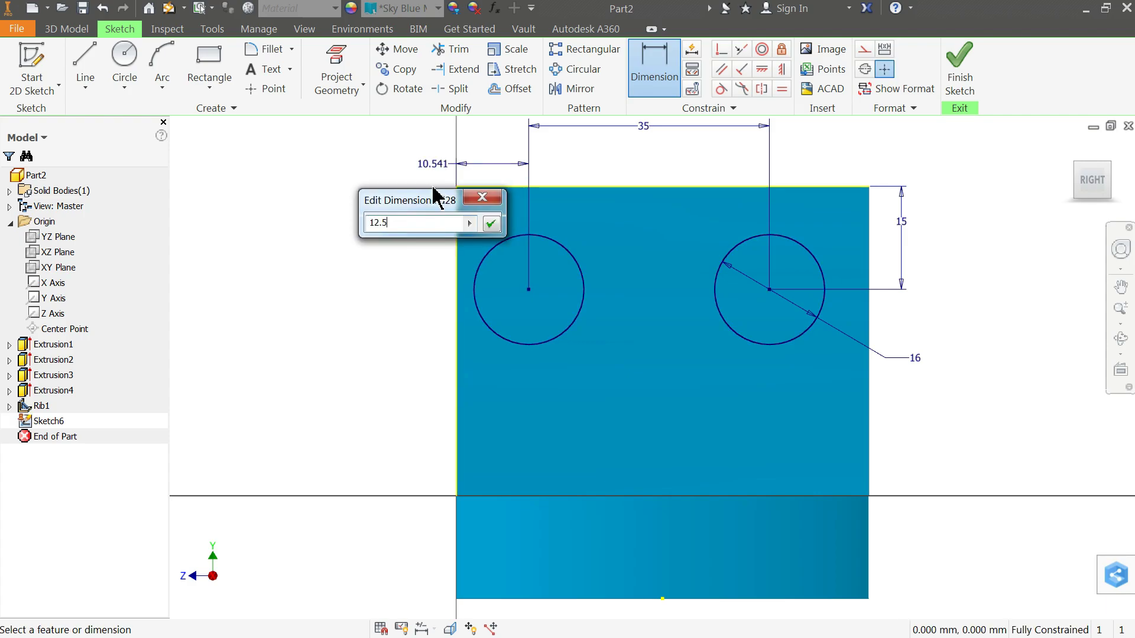
pyautogui.click(490, 224)
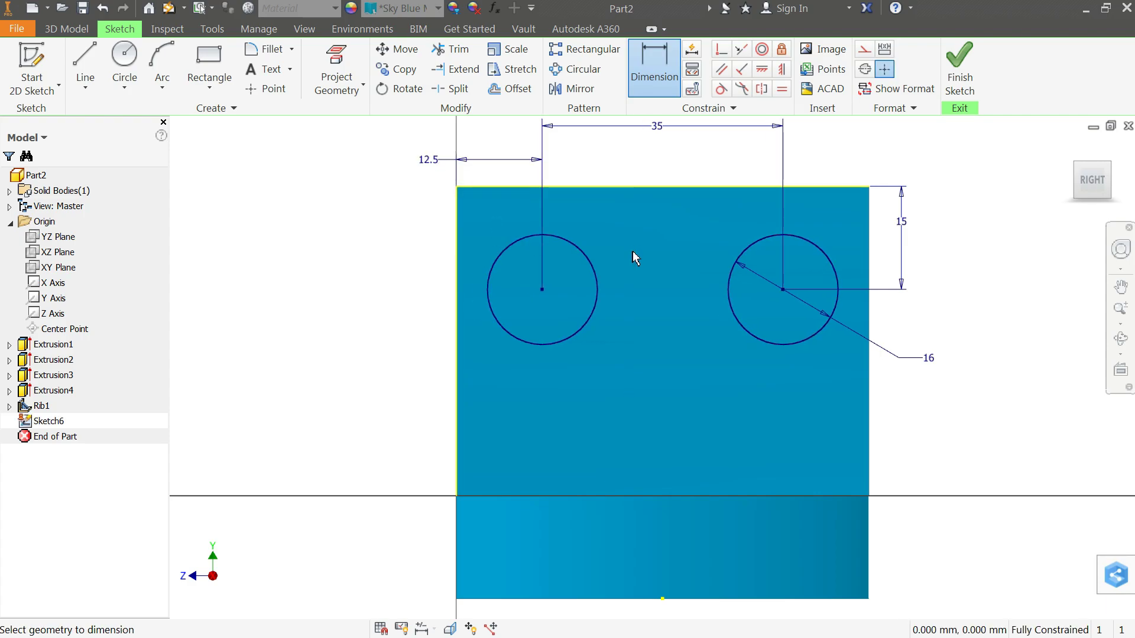
pyautogui.click(960, 84)
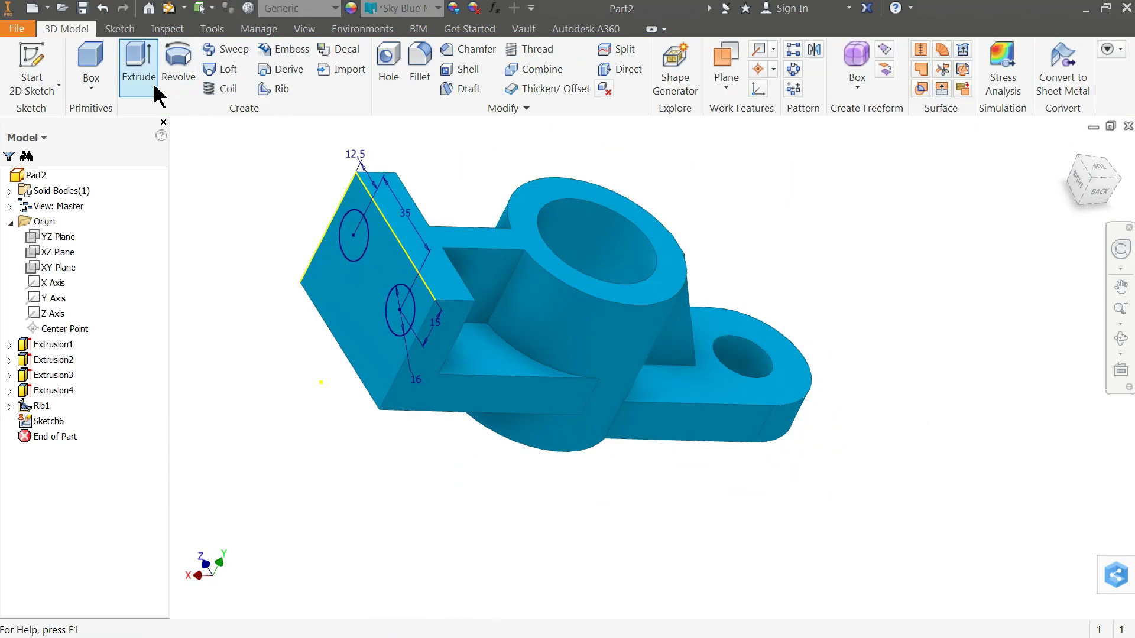
# - Start a Cut extrusion using both 16 mm Sketch6 circles as profiles
pyautogui.click(155, 87)
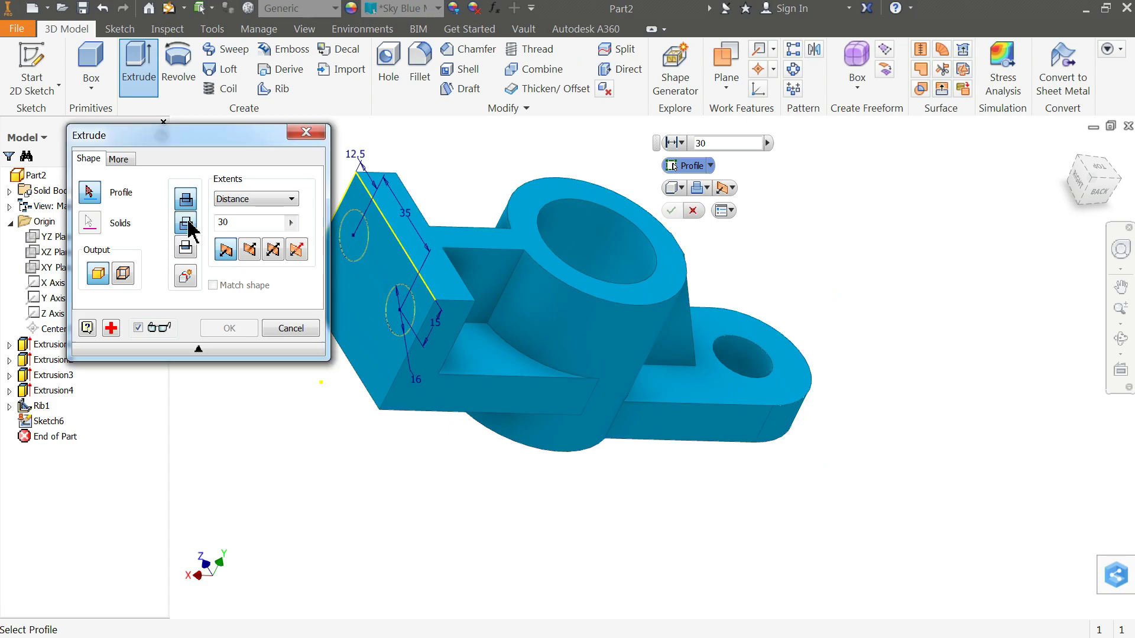
pyautogui.click(189, 225)
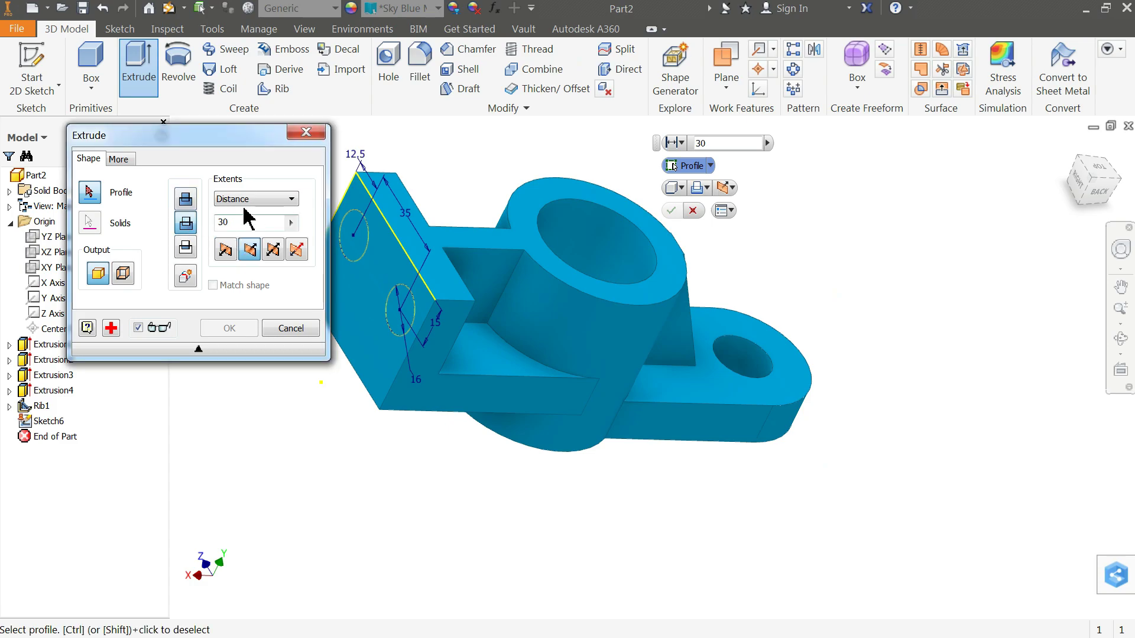
pyautogui.click(359, 254)
pyautogui.click(398, 316)
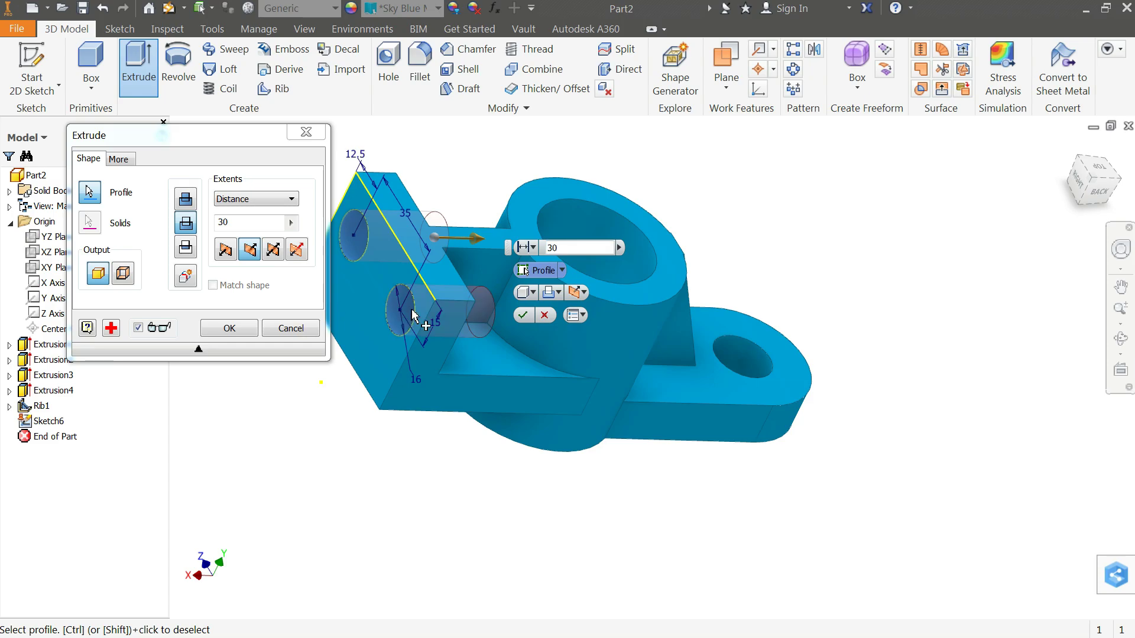
# - Set the cut to end at the upright wall's inner face, creating Extrusion5's two holes
pyautogui.click(242, 206)
pyautogui.click(242, 223)
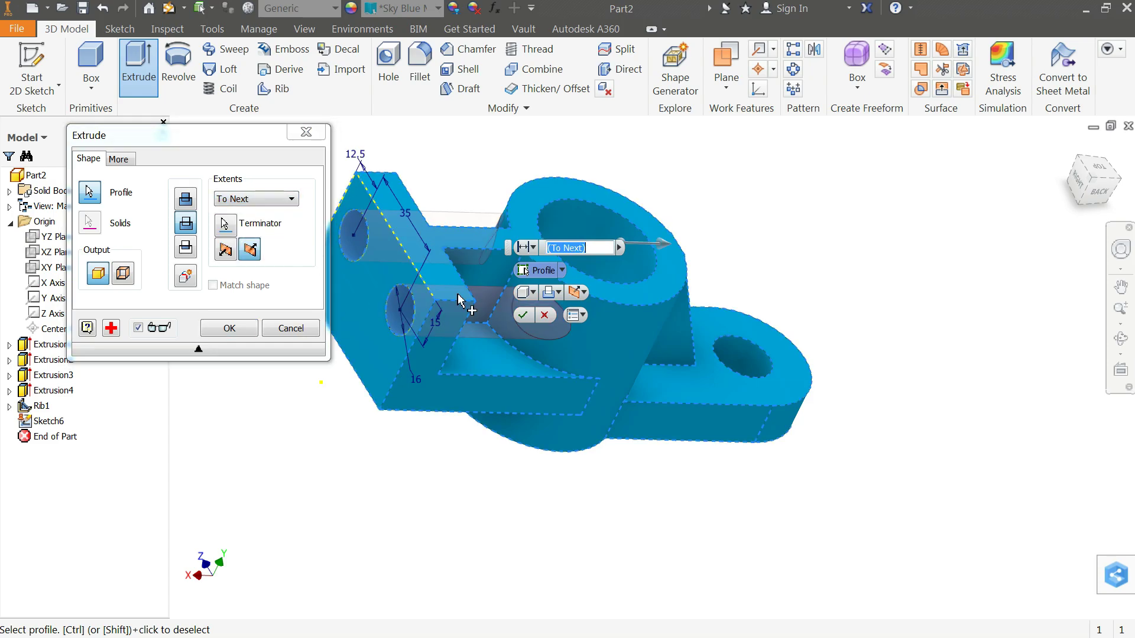
pyautogui.click(248, 201)
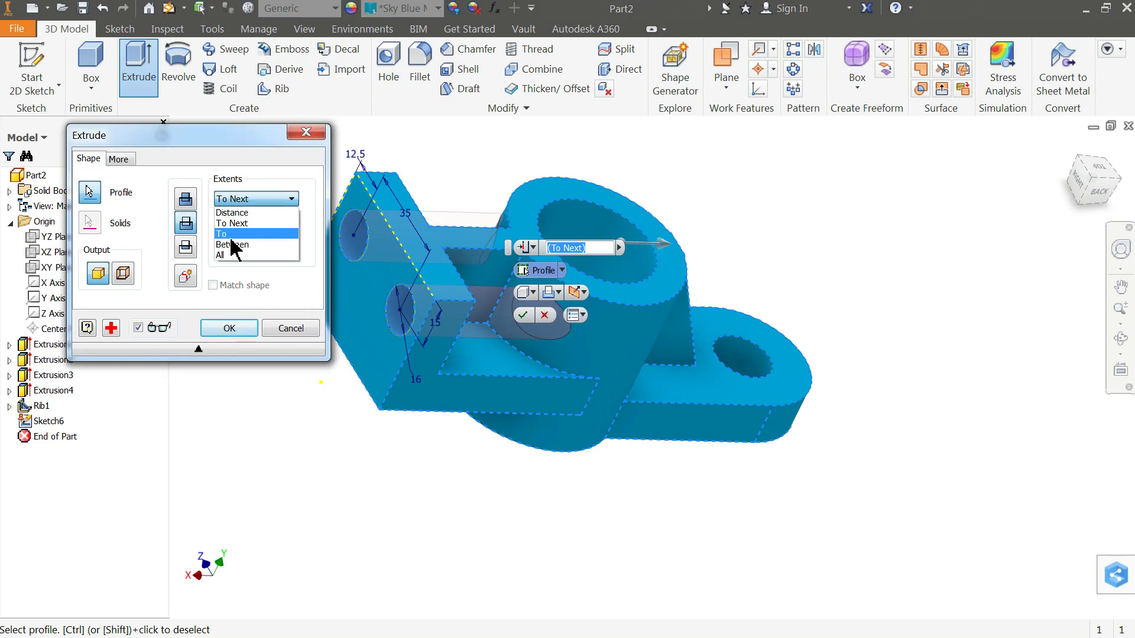
pyautogui.click(230, 235)
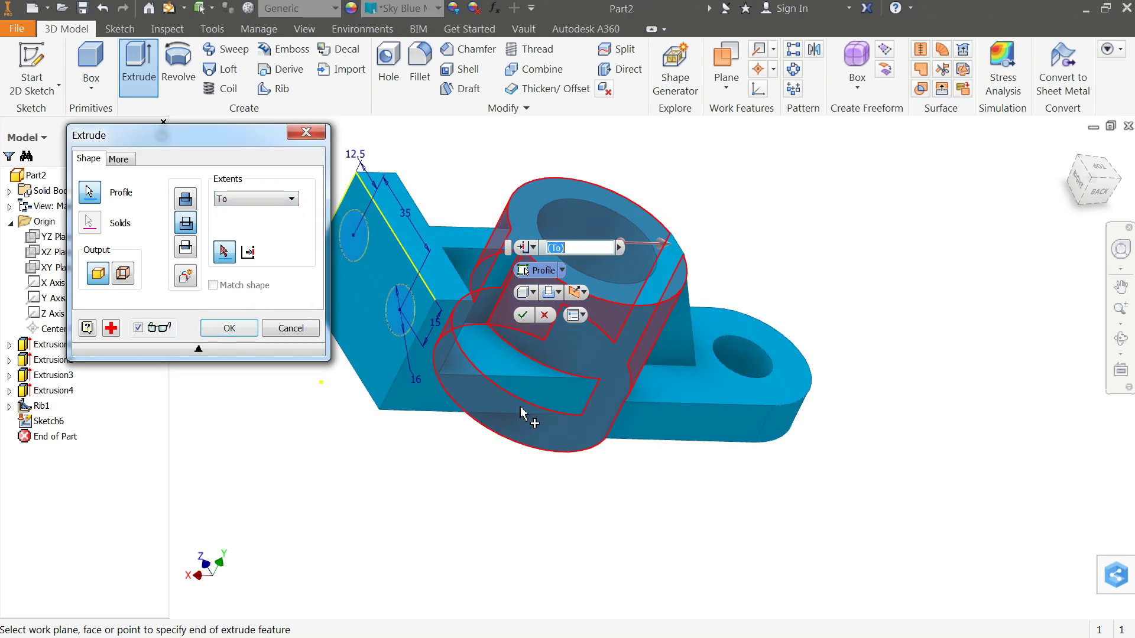
pyautogui.keyDown('shift'); pyautogui.moveTo(493, 449); pyautogui.dragTo(403, 425, button='middle'); pyautogui.keyUp('shift')
pyautogui.scroll(-3, 439, 333)
pyautogui.scroll(-5, 407, 312)
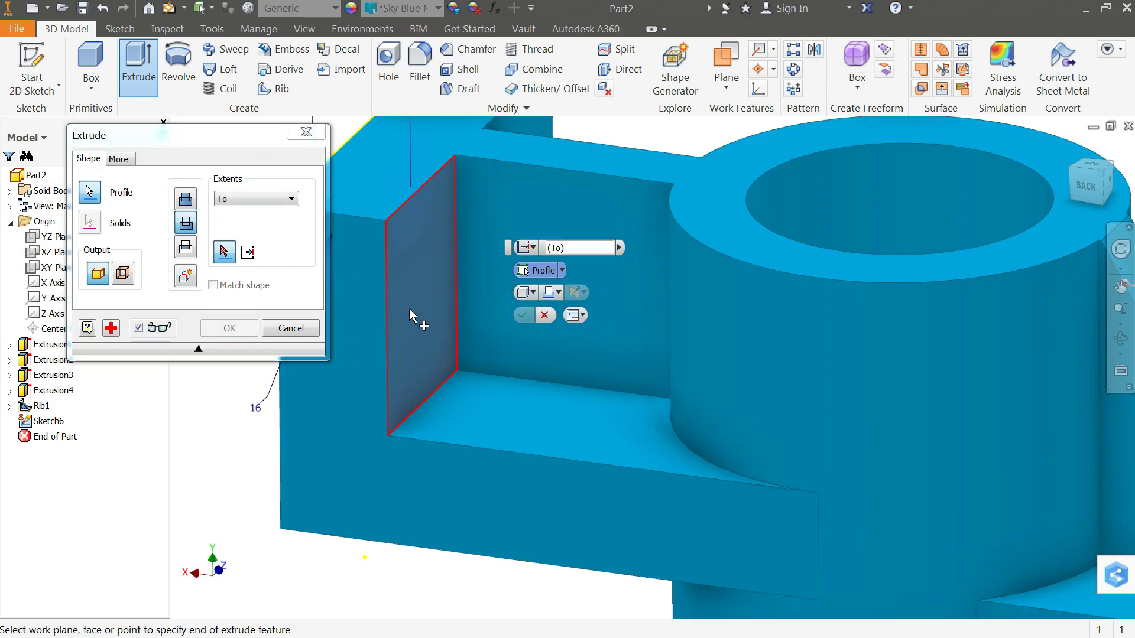
pyautogui.click(418, 312)
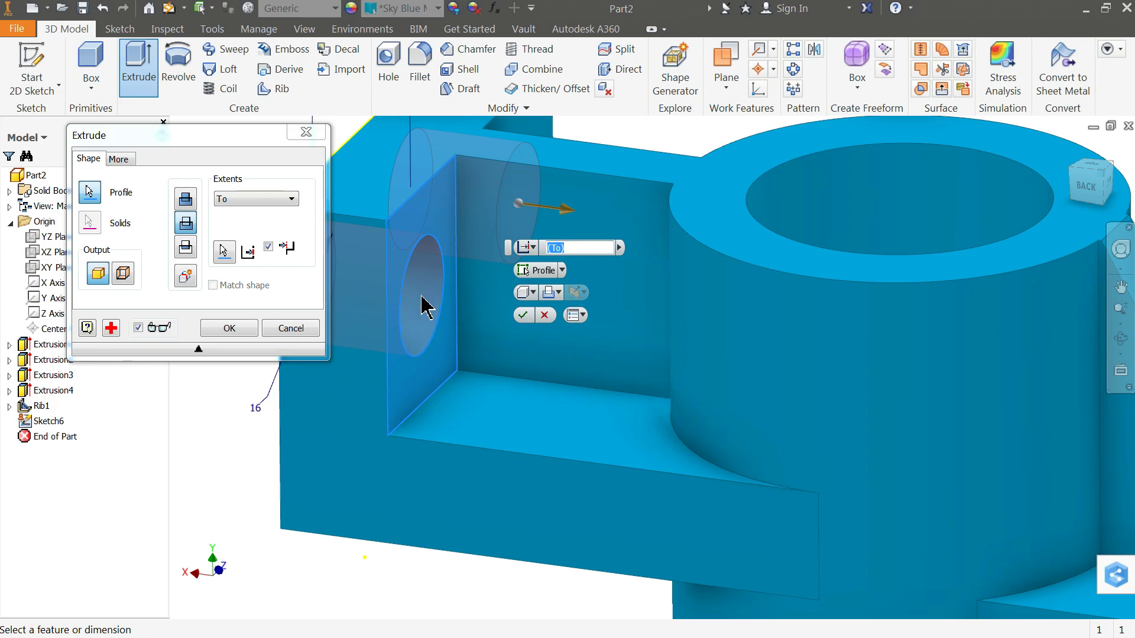
pyautogui.click(236, 332)
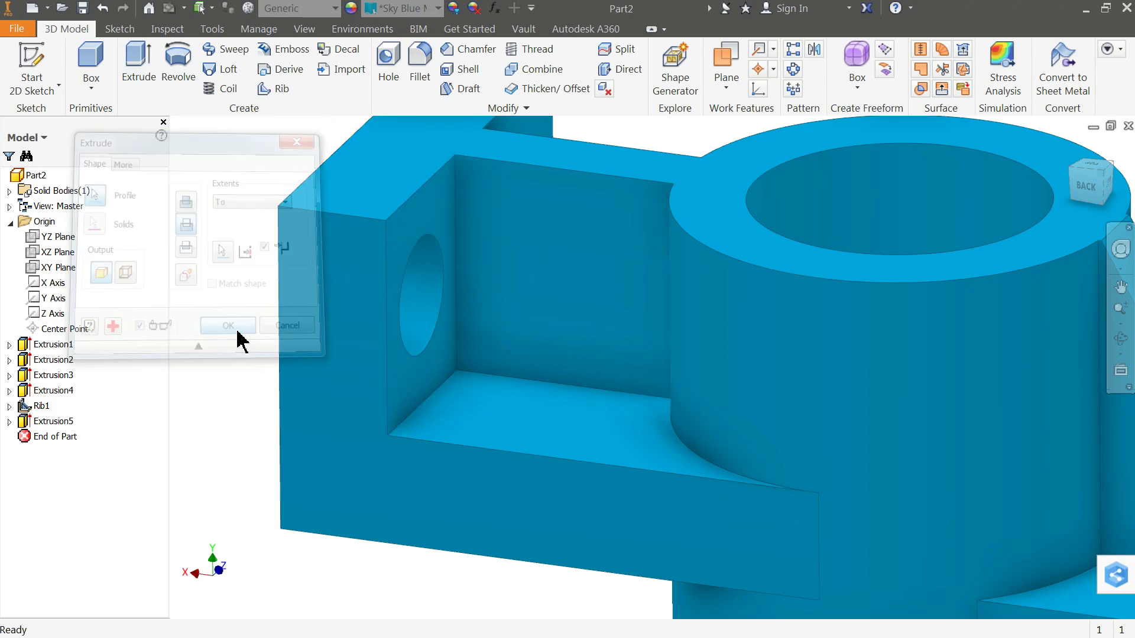
pyautogui.scroll(5, 530, 327)
pyautogui.keyDown('shift'); pyautogui.moveTo(783, 318); pyautogui.dragTo(717, 301, button='middle'); pyautogui.keyUp('shift')
pyautogui.scroll(-3, 562, 402)
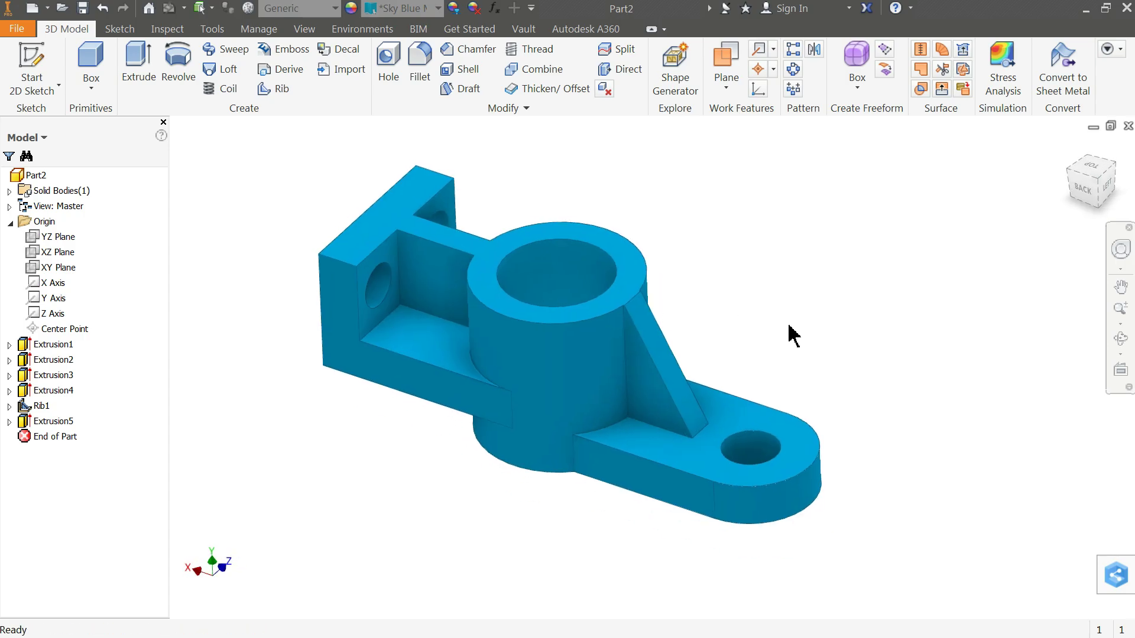
pyautogui.moveTo(790, 336)
pyautogui.keyDown('shift'); pyautogui.mouseDown(button='middle')
pyautogui.moveTo(674, 324)
pyautogui.moveTo(783, 324)
pyautogui.moveTo(840, 243)
pyautogui.moveTo(836, 223)
pyautogui.moveTo(805, 340)
pyautogui.moveTo(653, 337)
pyautogui.moveTo(779, 345)
pyautogui.moveTo(826, 317)
pyautogui.moveTo(886, 249)
pyautogui.moveTo(820, 297)
pyautogui.moveTo(755, 317)
pyautogui.moveTo(889, 327)
pyautogui.moveTo(772, 319)
pyautogui.moveTo(778, 334)
pyautogui.moveTo(781, 322)
pyautogui.mouseUp(button='middle'); pyautogui.keyUp('shift')
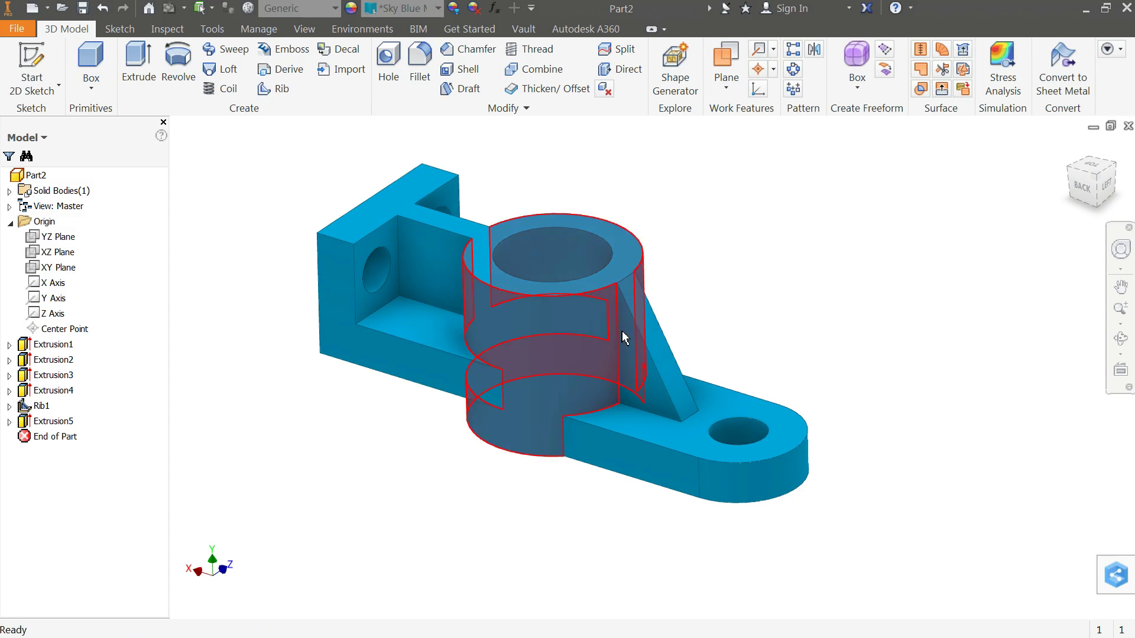
pyautogui.scroll(3, 545, 328)
pyautogui.scroll(-3, 572, 334)
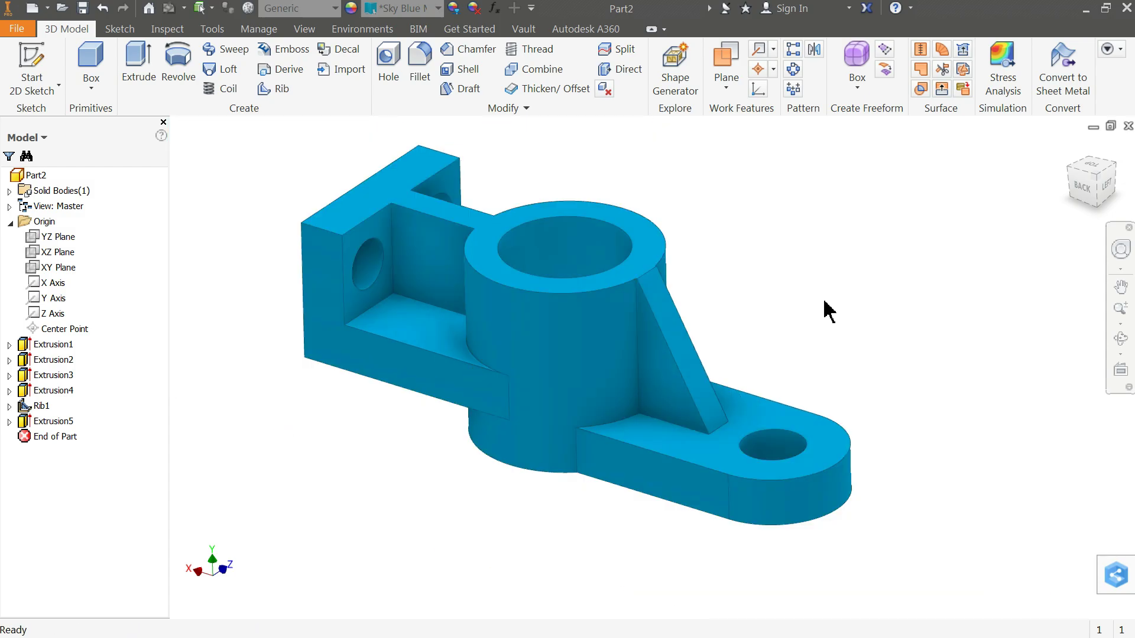